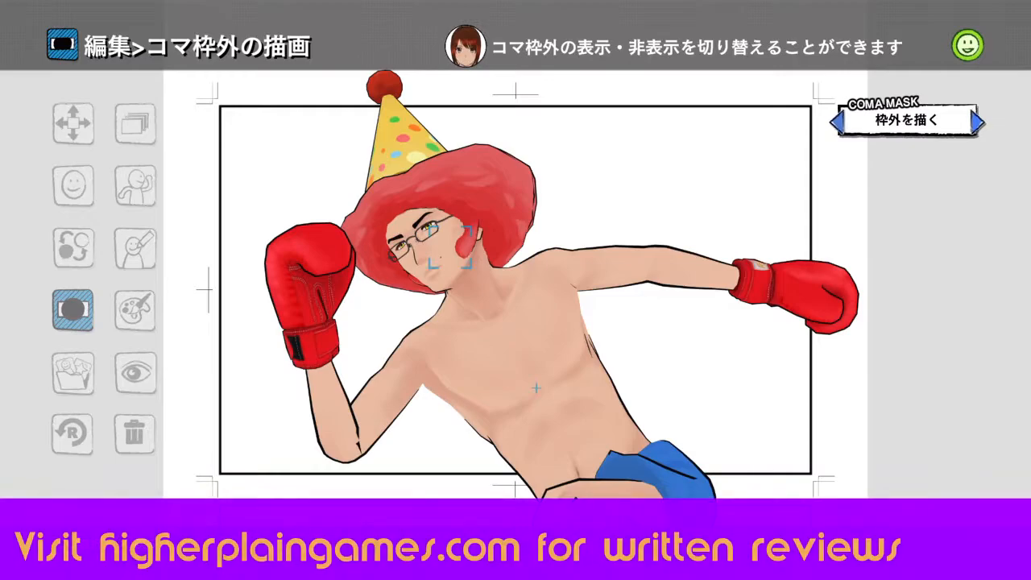
# - Turn off drawing outside the panel frame for the boxing character
pyautogui.press('Right')
pyautogui.press('Left')
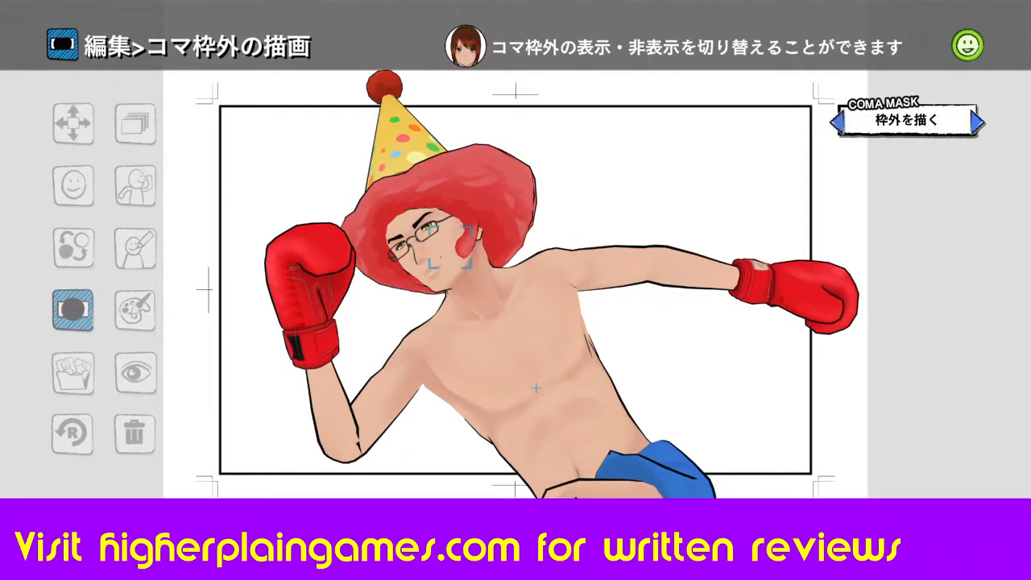
pyautogui.press('Right')
pyautogui.press('Escape')
pyautogui.press('Return')
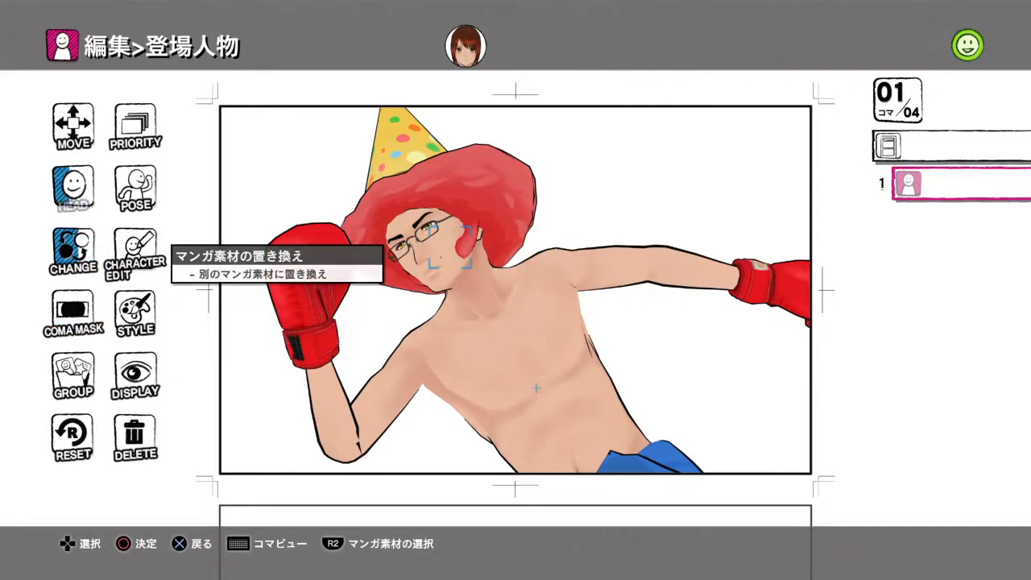
pyautogui.press('Up')
pyautogui.press('Right')
pyautogui.press('Up')
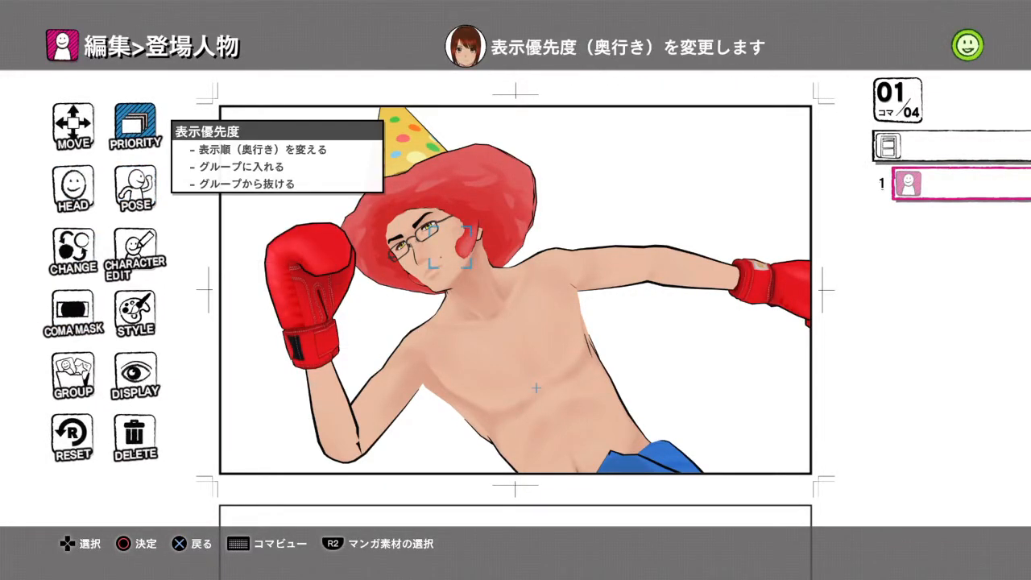
# - Add the Manpu impact mark 驚き・衝突 07 (1301_0007) to panel 1
pyautogui.press('Escape')
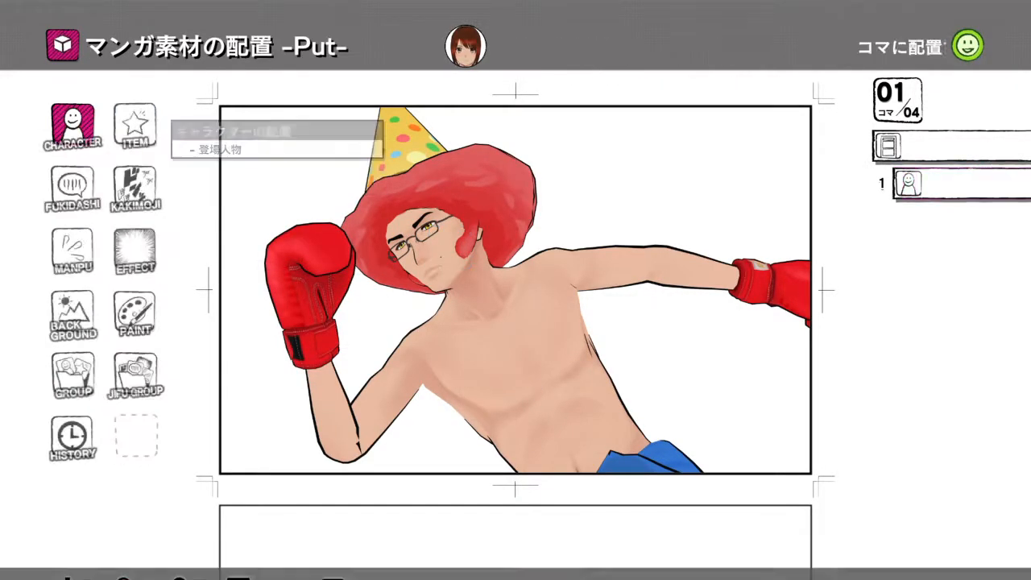
pyautogui.press('Down')
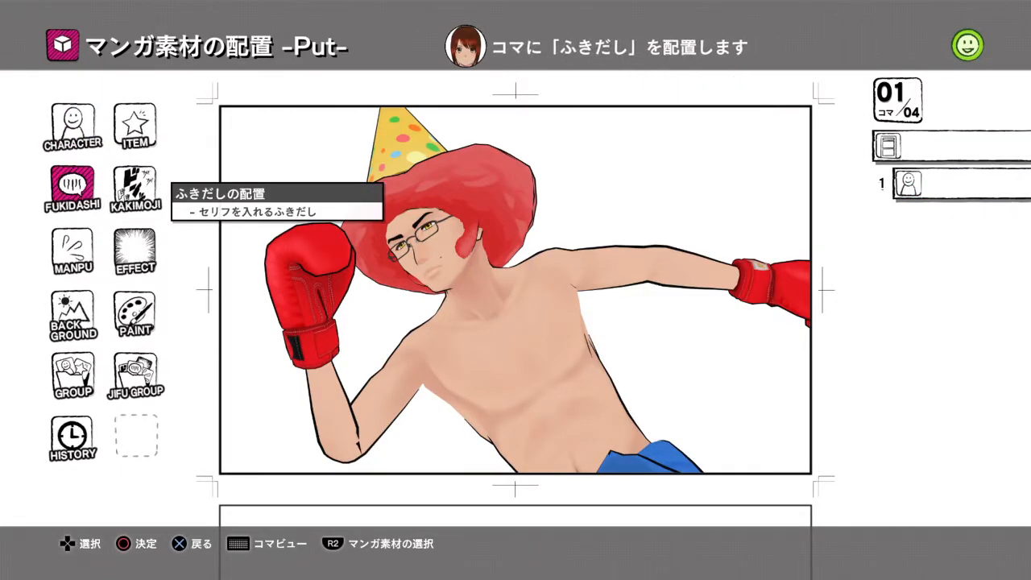
pyautogui.press('Down')
pyautogui.press('Return')
pyautogui.press('Right')
pyautogui.press('Down')
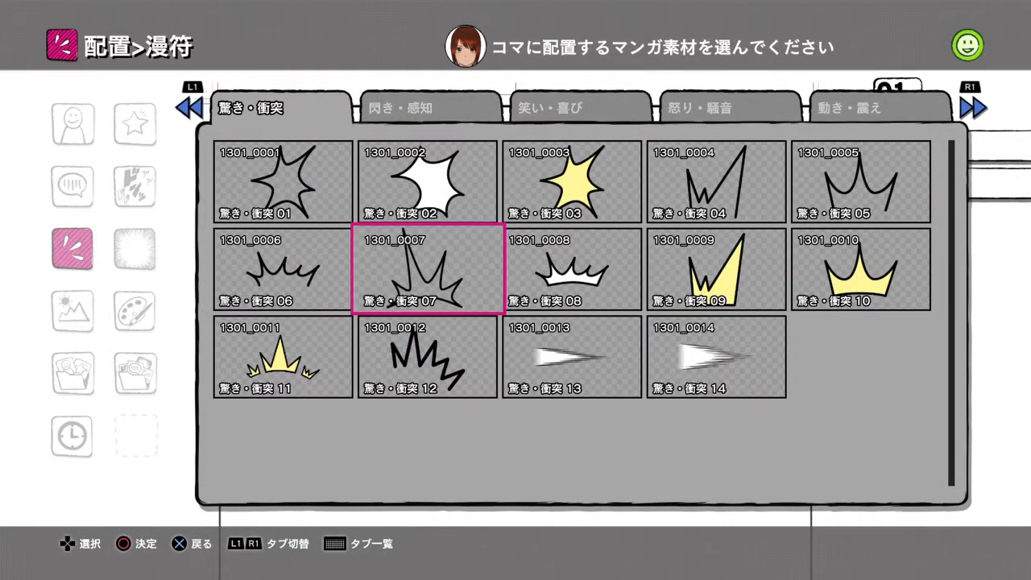
pyautogui.press('Return')
pyautogui.press('Return')
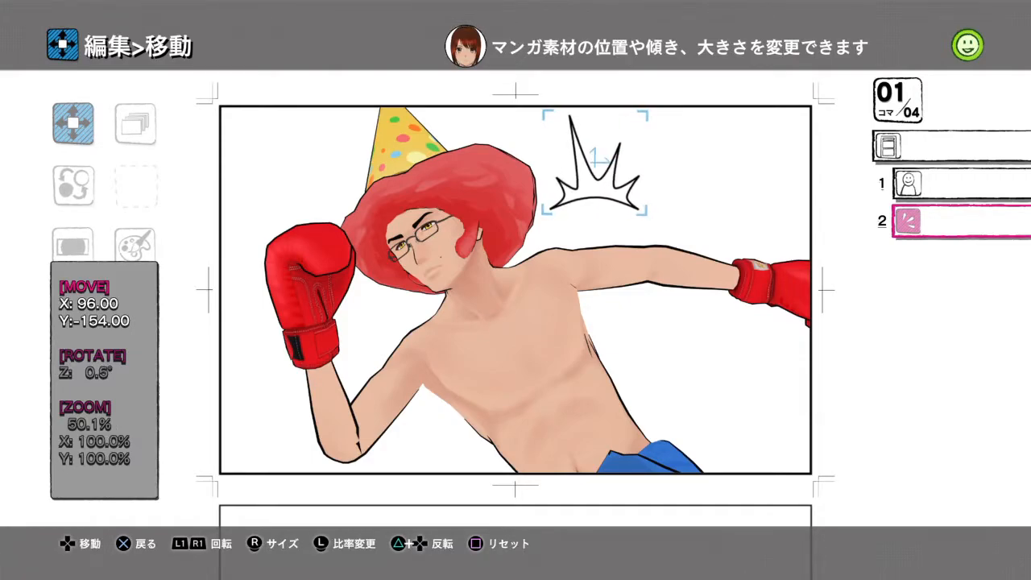
# - Rotate the impact mark beside the character's head to about 69.5° and finish editing it
pyautogui.press('R1')
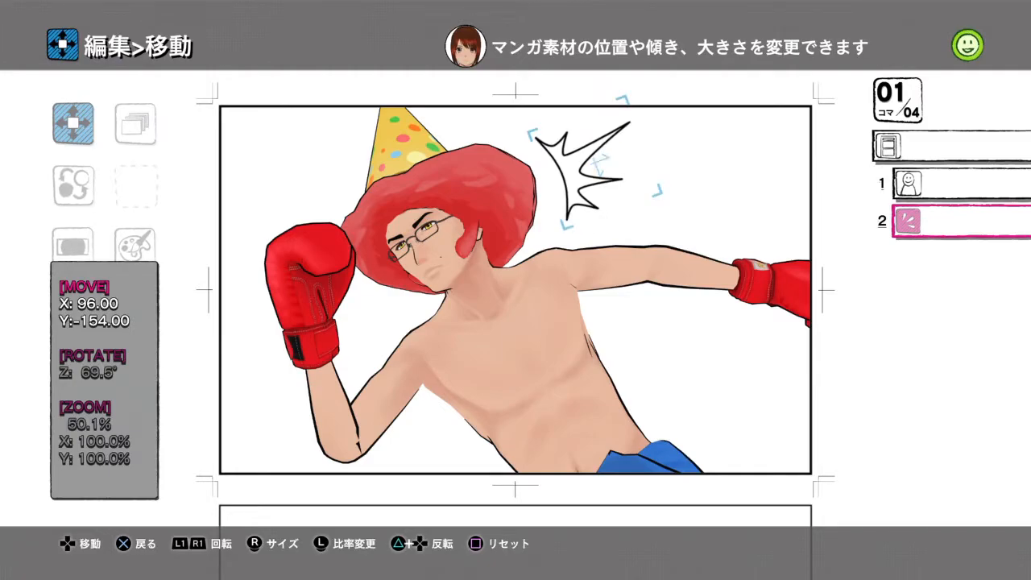
pyautogui.press('Escape')
pyautogui.press('Return')
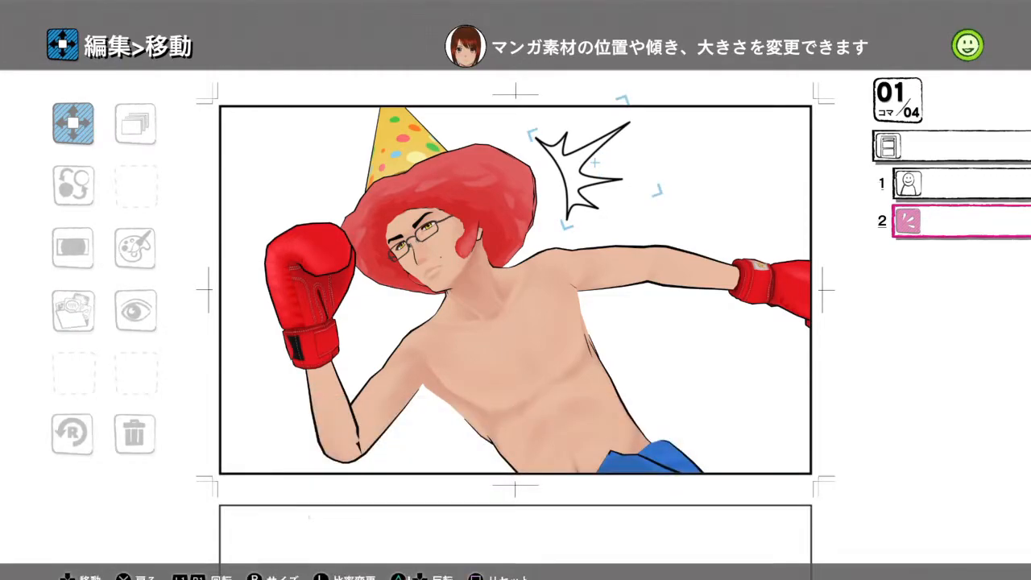
pyautogui.press('Escape')
pyautogui.press('Escape')
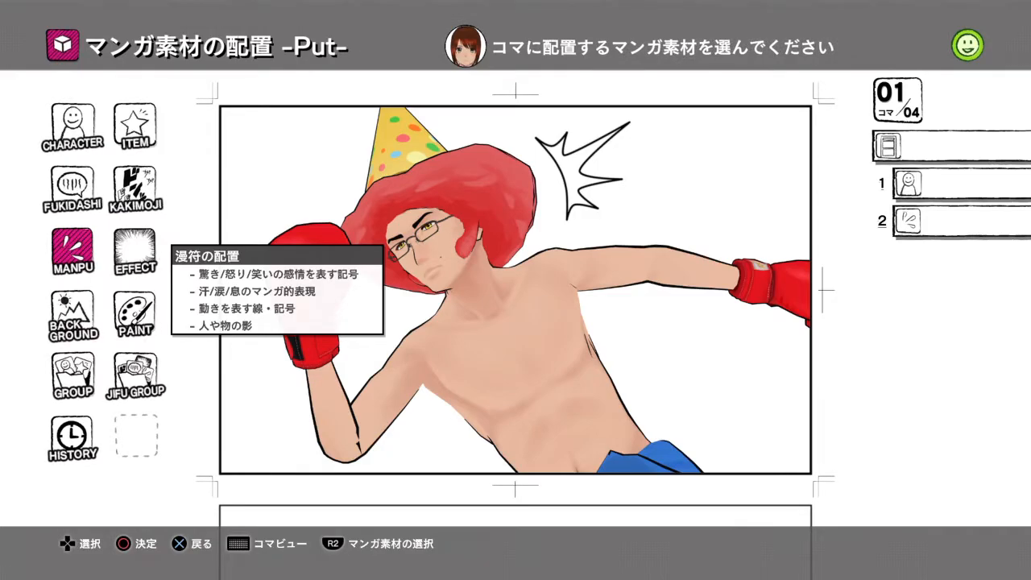
# - Open the background library for panel 1 at the schoolyard category 学校/校庭
pyautogui.press('Down')
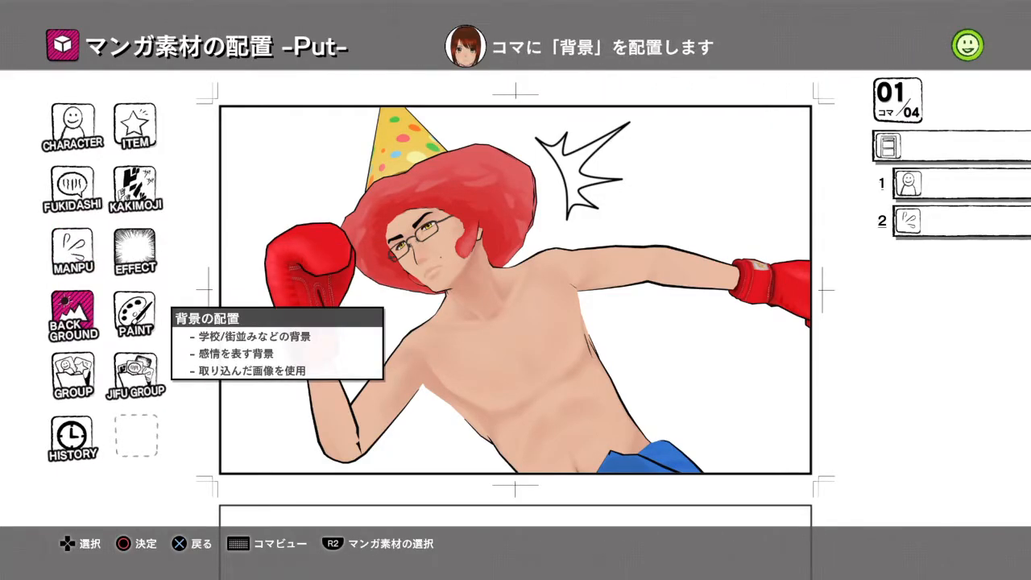
pyautogui.press('Return')
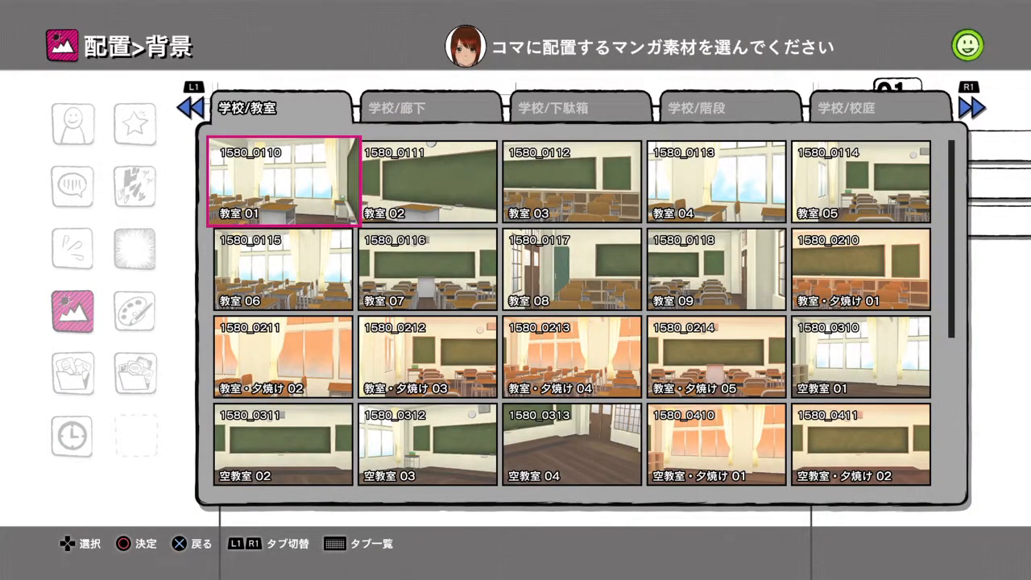
pyautogui.press('pagedown')
pyautogui.press('pagedown')
pyautogui.press('pagedown')
pyautogui.press('pagedown')
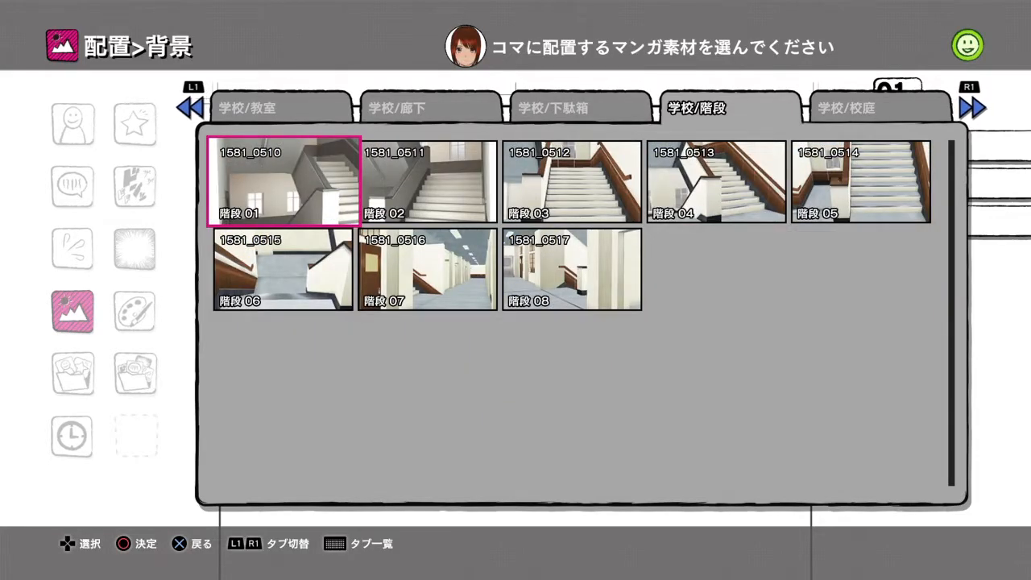
pyautogui.press('pagedown')
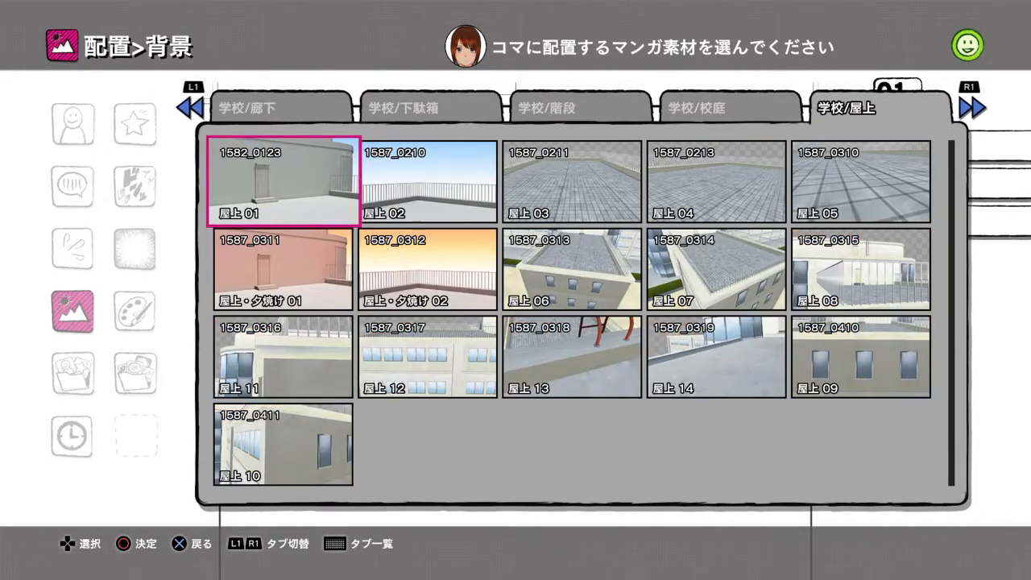
pyautogui.press('pageup')
# - Place the schoolyard background 校庭 06 (1588_0115) in panel 1
pyautogui.press('Down')
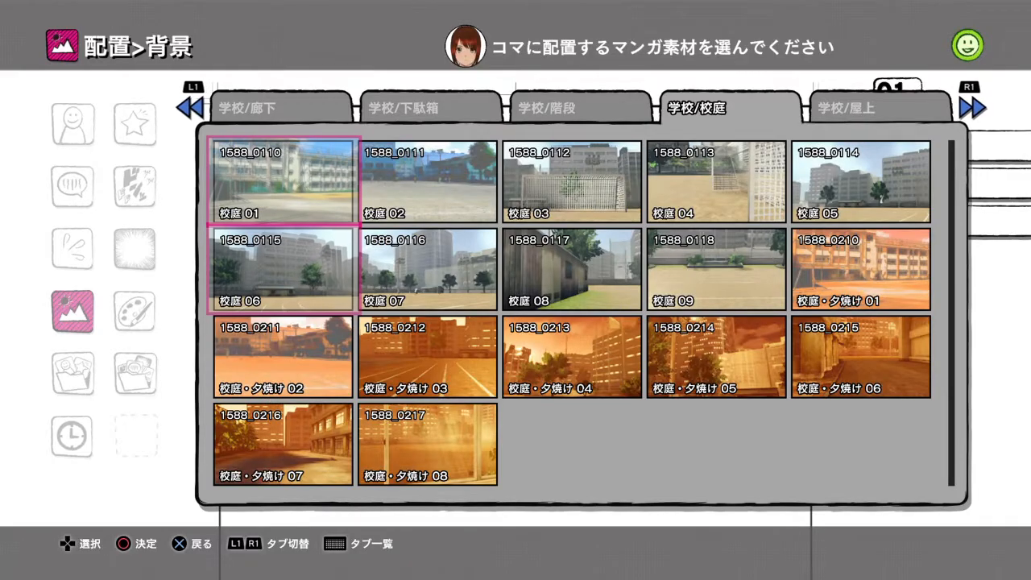
pyautogui.press('Escape')
pyautogui.press('Return')
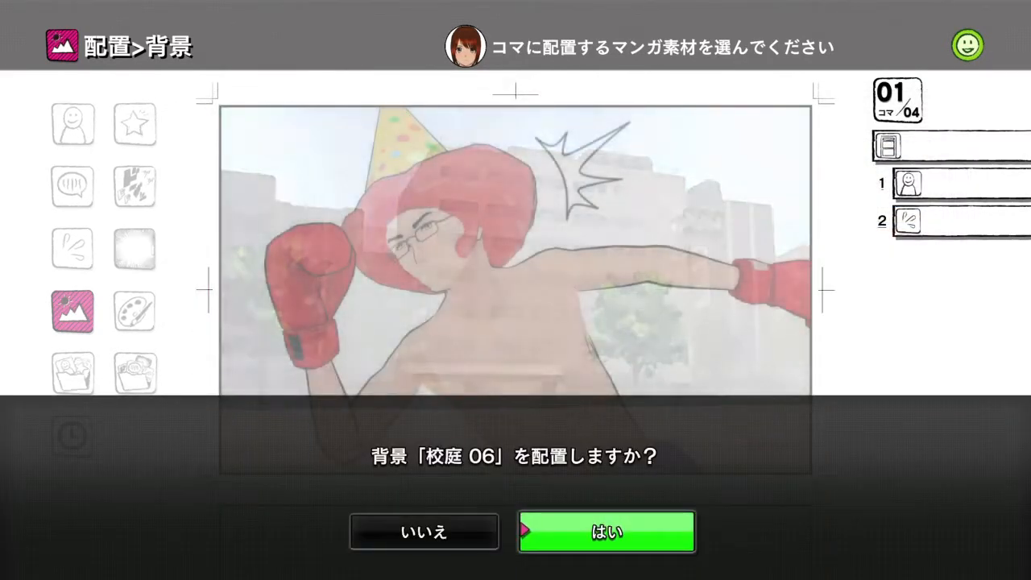
pyautogui.press('Return')
pyautogui.press('Escape')
pyautogui.press('Return')
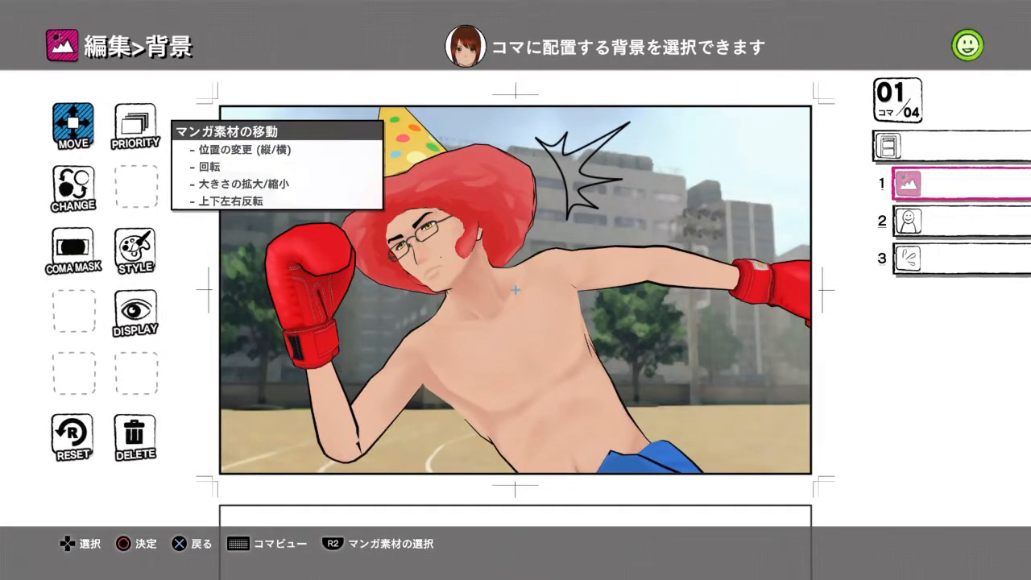
pyautogui.press('Down')
pyautogui.press('Down')
pyautogui.press('Down')
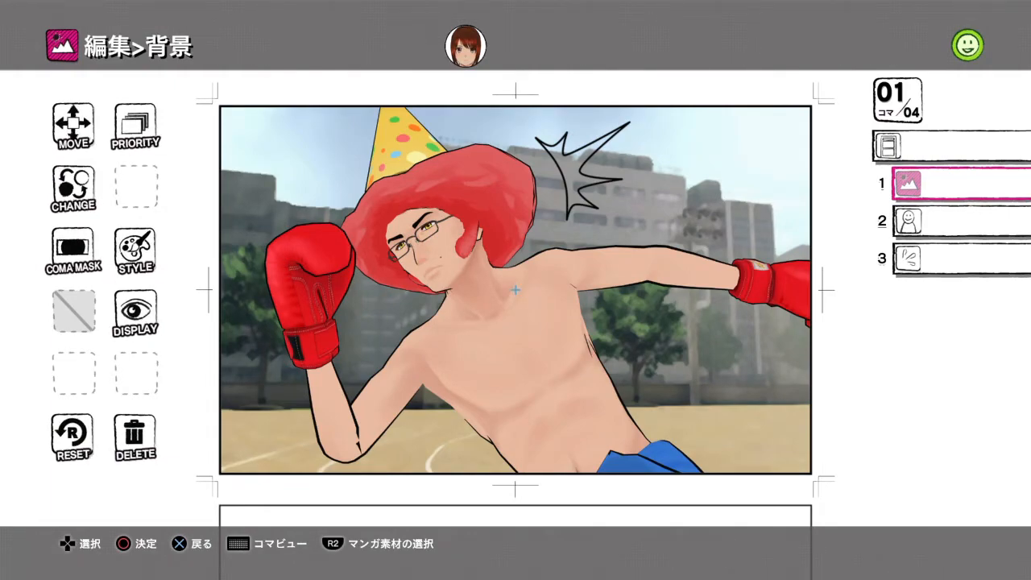
# - Leave the background editing and advance to the empty panel 2 through Coma Edit
pyautogui.press('Escape')
pyautogui.press('Up')
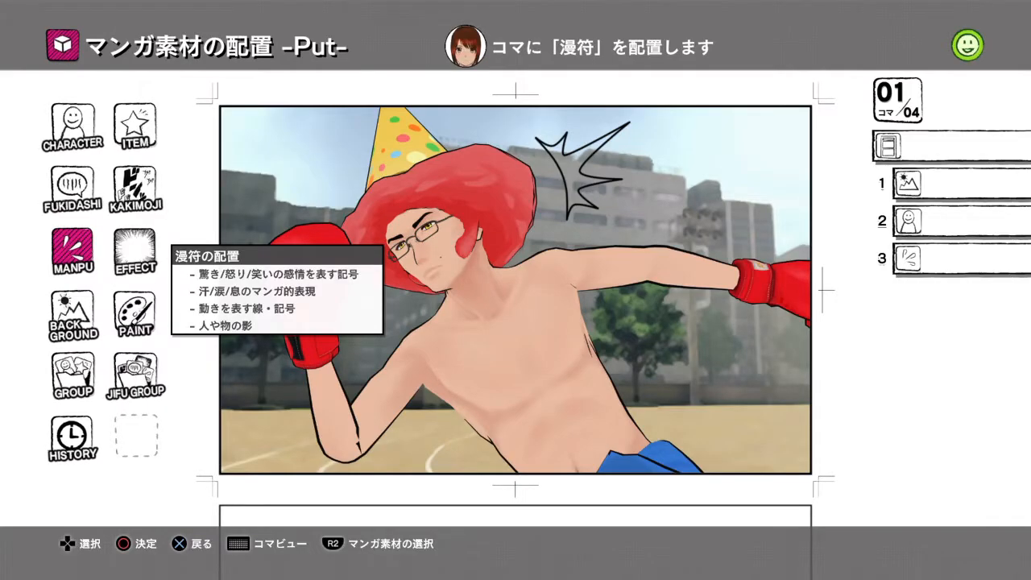
pyautogui.press('Escape')
pyautogui.press('Down')
pyautogui.press('Right')
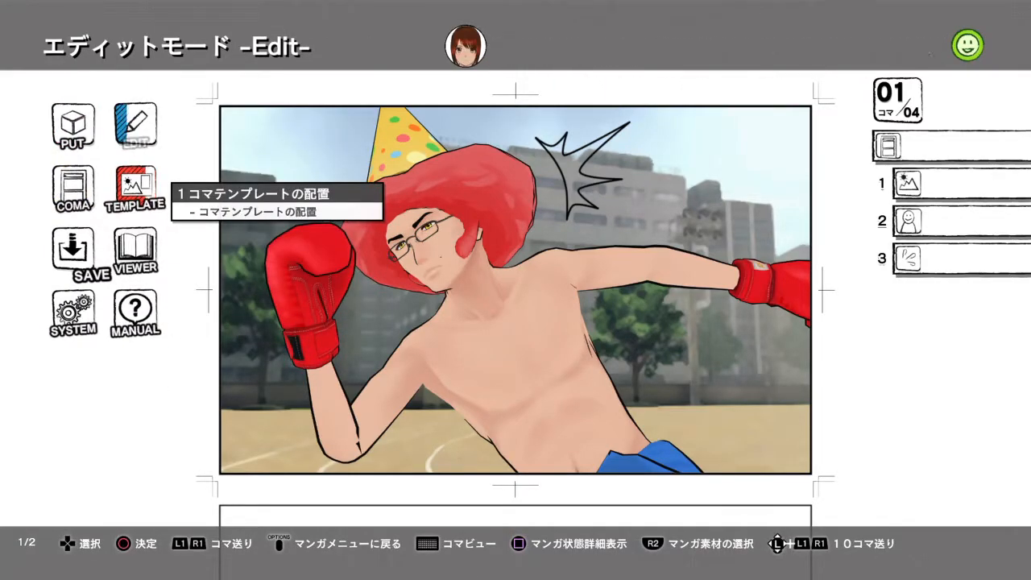
pyautogui.press('Left')
pyautogui.press('Up')
pyautogui.press('Down')
pyautogui.press('Return')
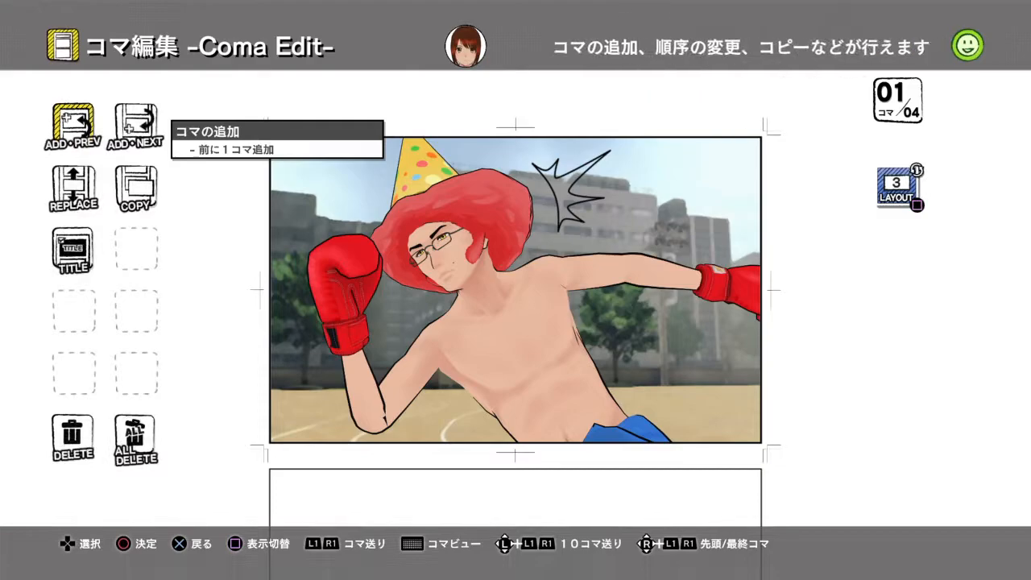
pyautogui.press('pagedown')
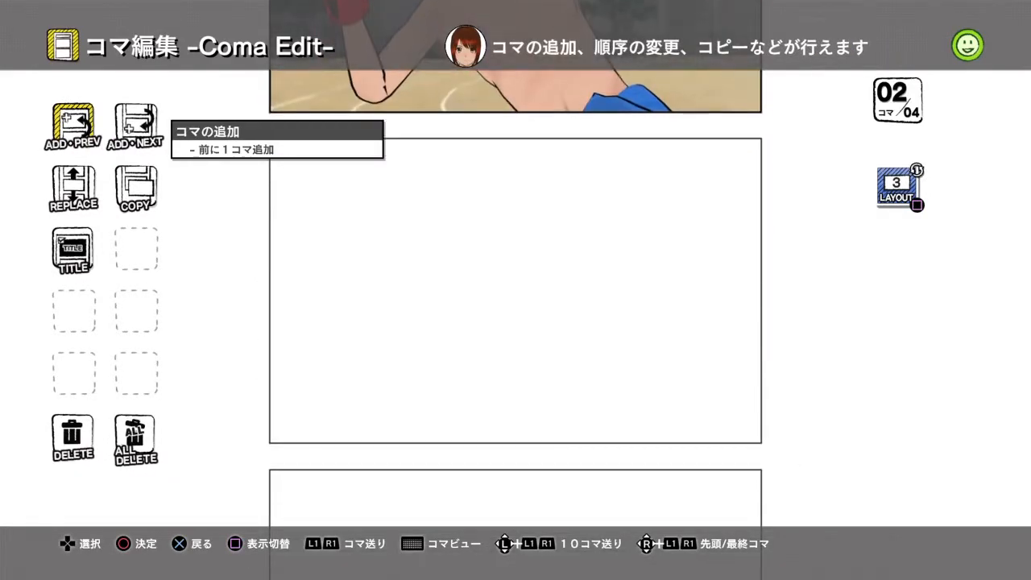
pyautogui.press('Escape')
# - Place the general-purpose (汎用) panel template 駆ける (7001_0016) in panel 2
pyautogui.press('Right')
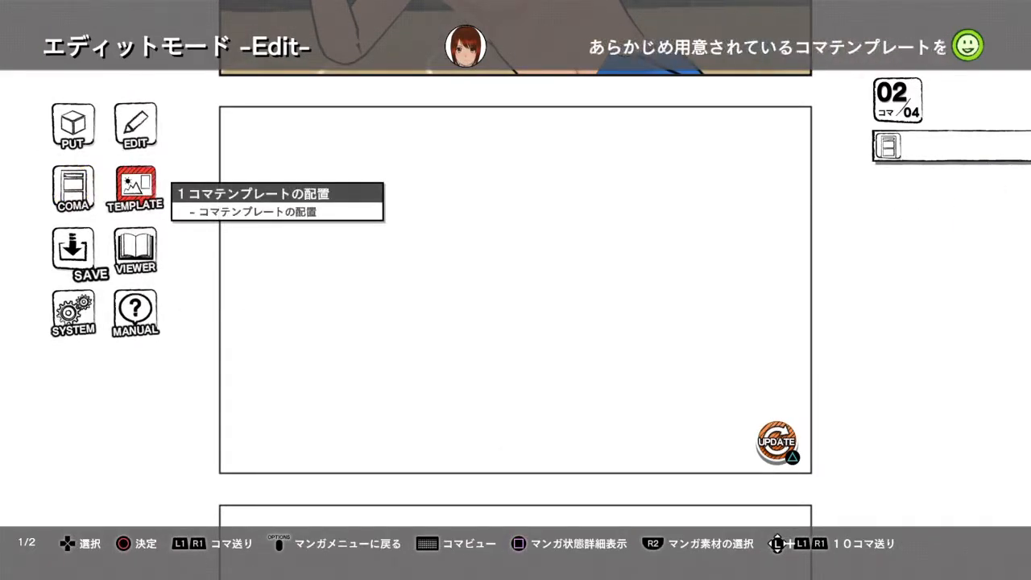
pyautogui.press('Return')
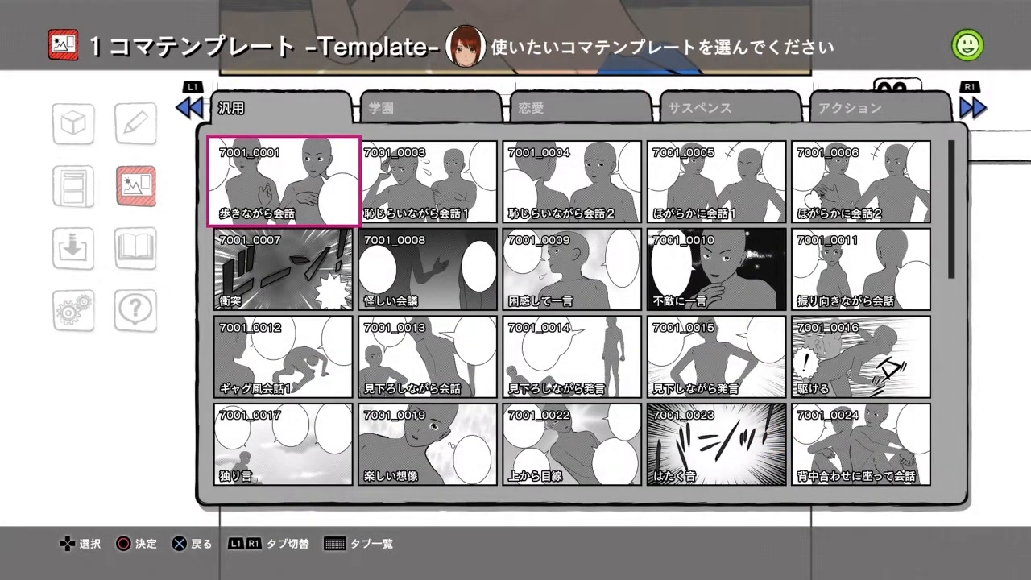
pyautogui.press('Down')
pyautogui.press('Down')
pyautogui.press('Right')
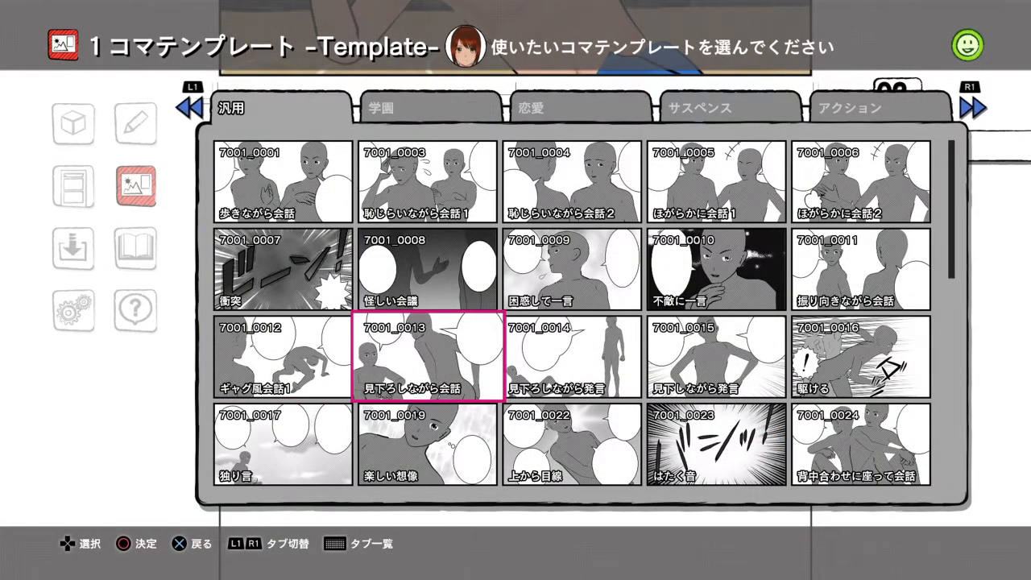
pyautogui.press('Right')
pyautogui.press('Right')
pyautogui.press('Right')
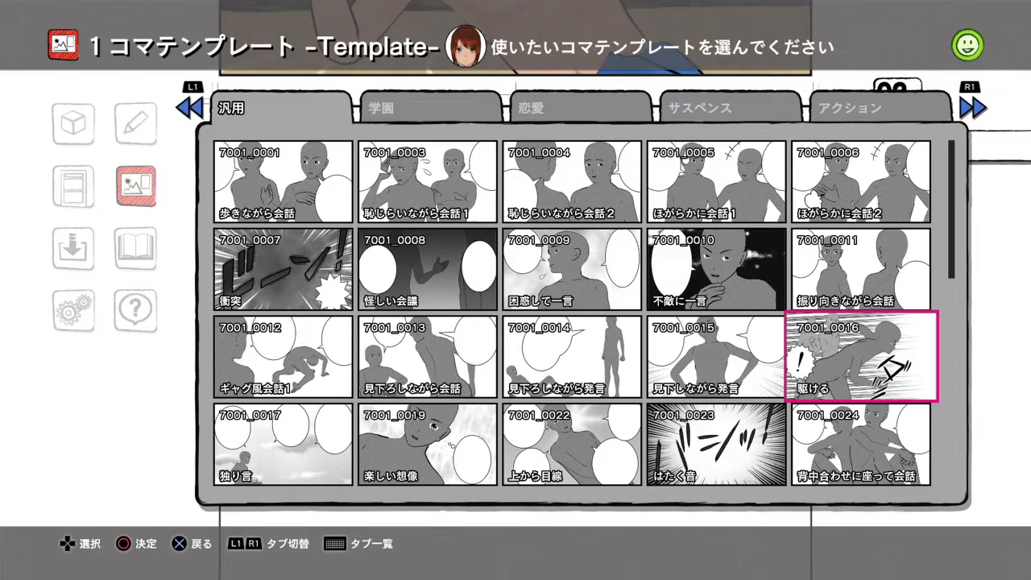
pyautogui.press('Return')
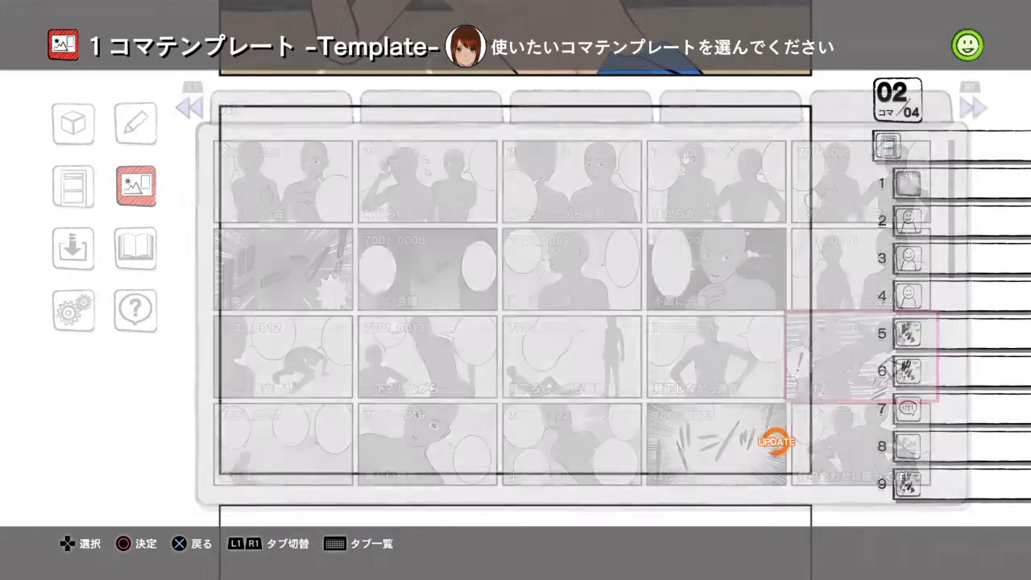
pyautogui.press('Return')
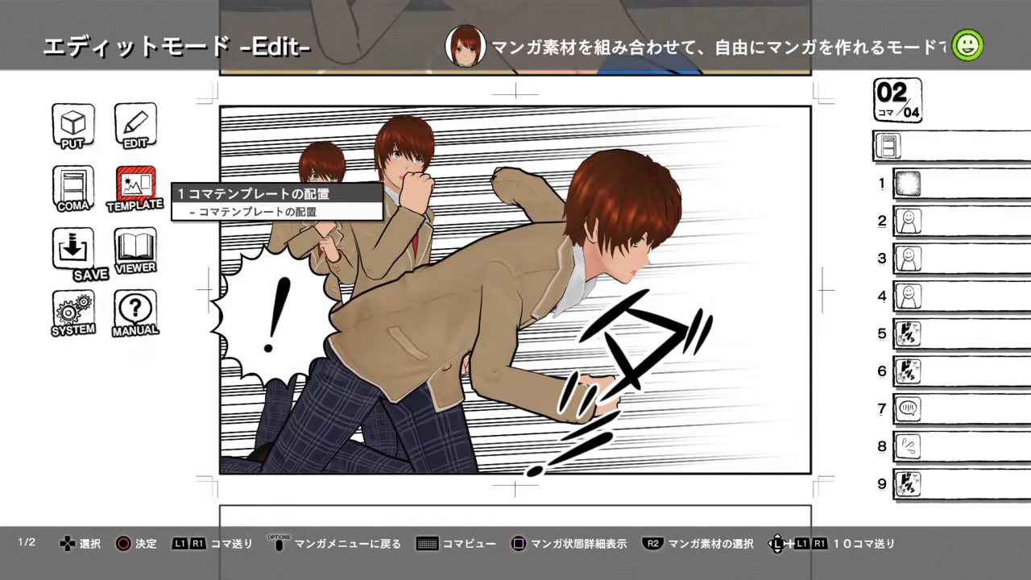
# - Replace the rearmost character in panel 2, material 2 in the list, with the female student
pyautogui.press('Up')
pyautogui.press('Return')
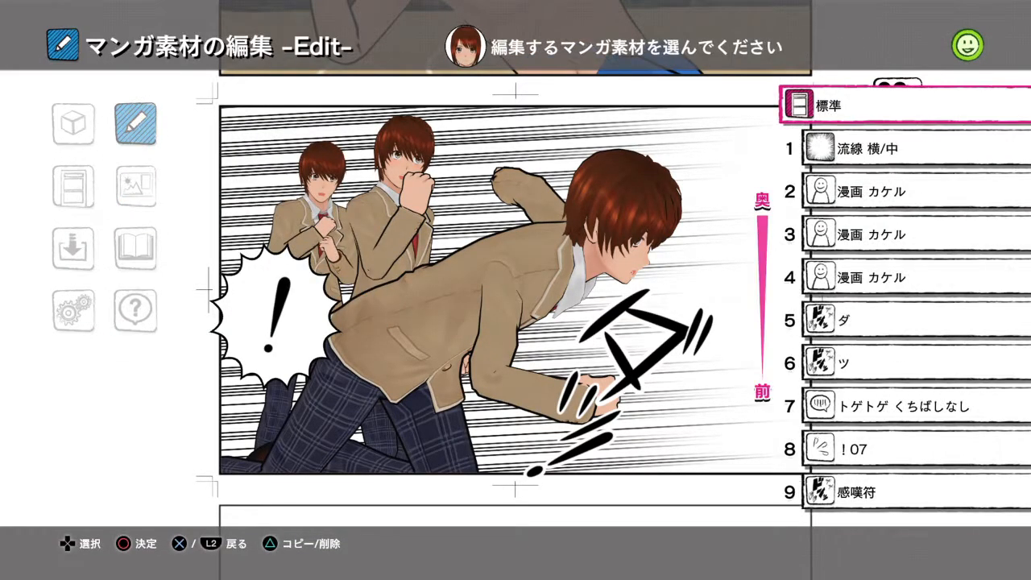
pyautogui.press('Down')
pyautogui.press('Down')
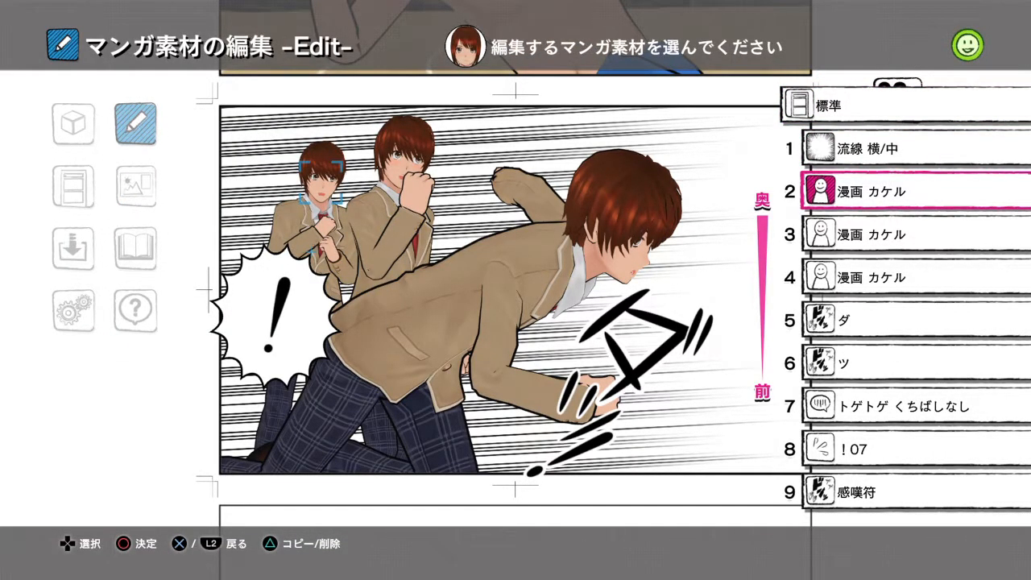
pyautogui.press('Return')
pyautogui.press('Down')
pyautogui.press('Down')
pyautogui.press('Left')
pyautogui.press('Return')
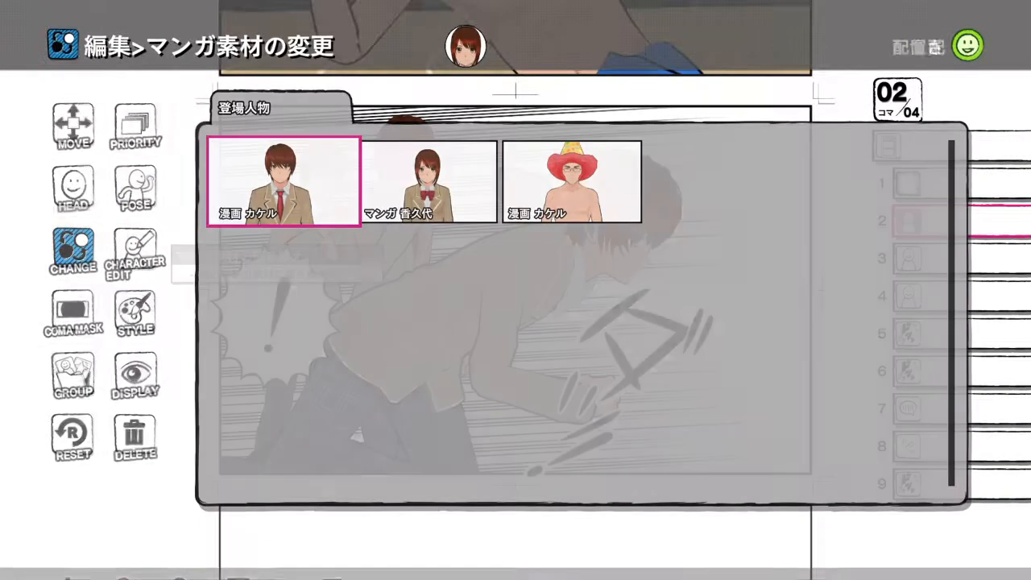
pyautogui.press('Right')
pyautogui.press('Return')
pyautogui.press('Escape')
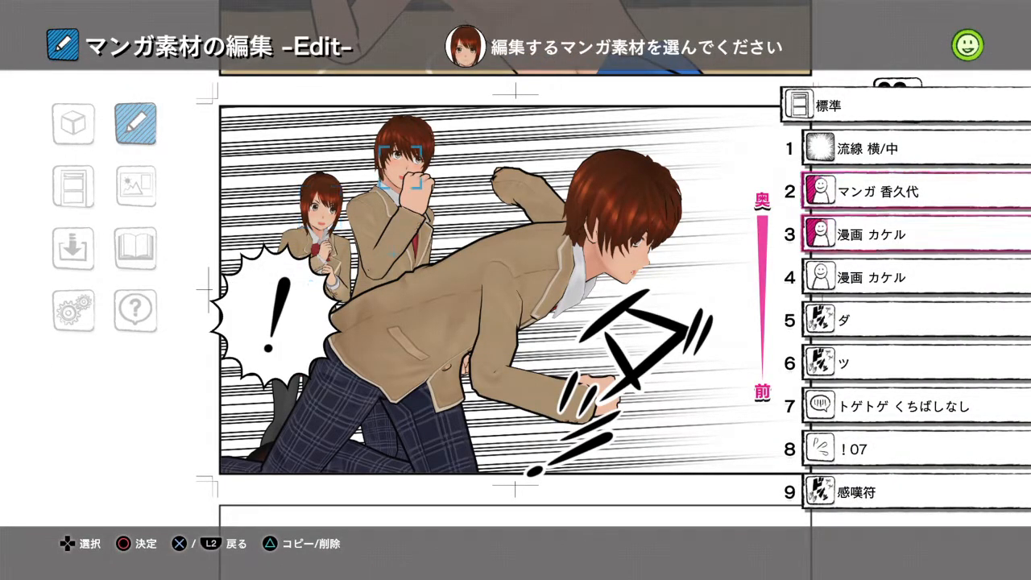
# - View the name and profile settings of the running foreground character, material 4, and return to its editing options
pyautogui.press('Down')
pyautogui.press('Return')
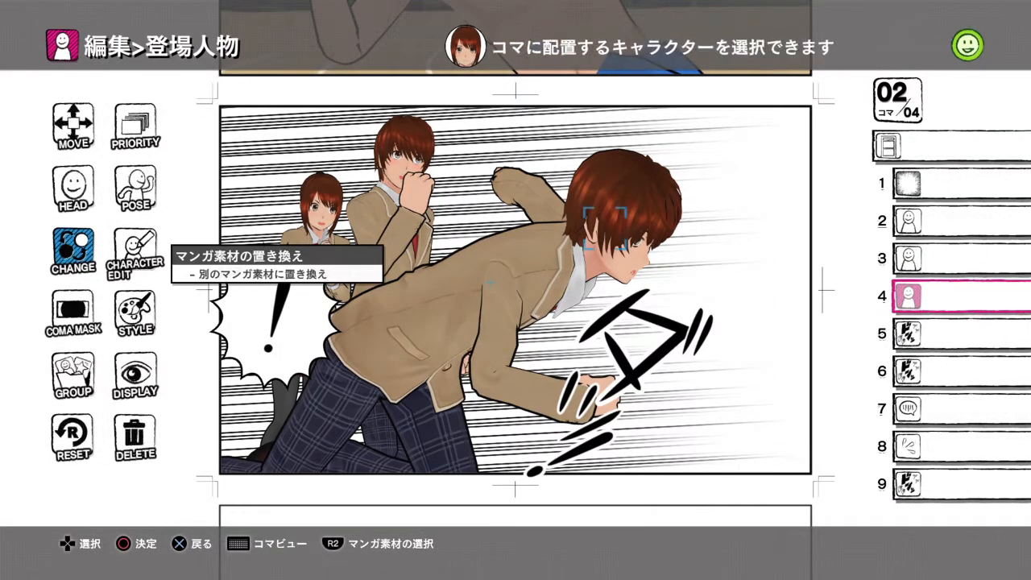
pyautogui.press('Right')
pyautogui.press('Return')
pyautogui.press('Right')
pyautogui.press('Escape')
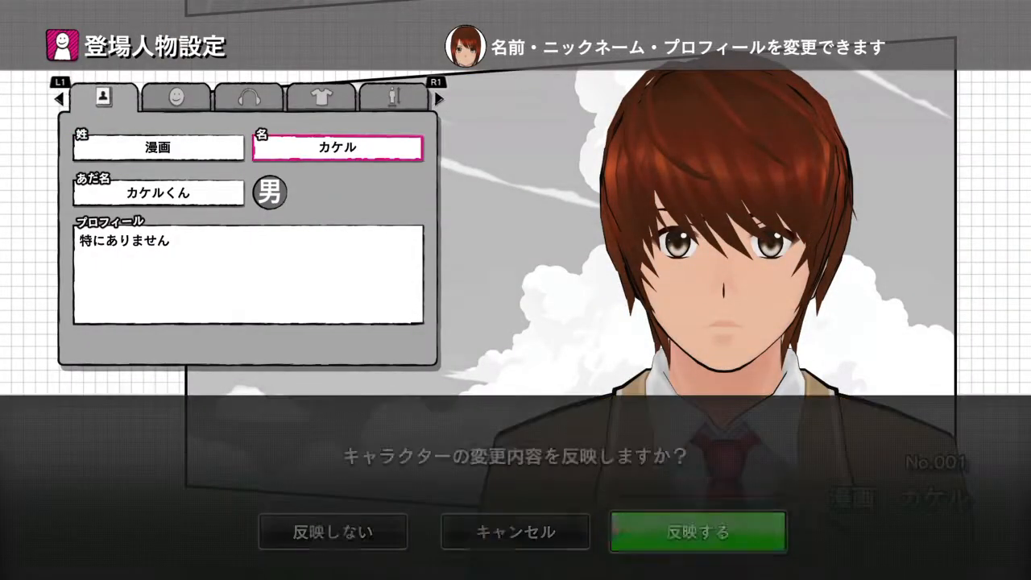
pyautogui.press('Return')
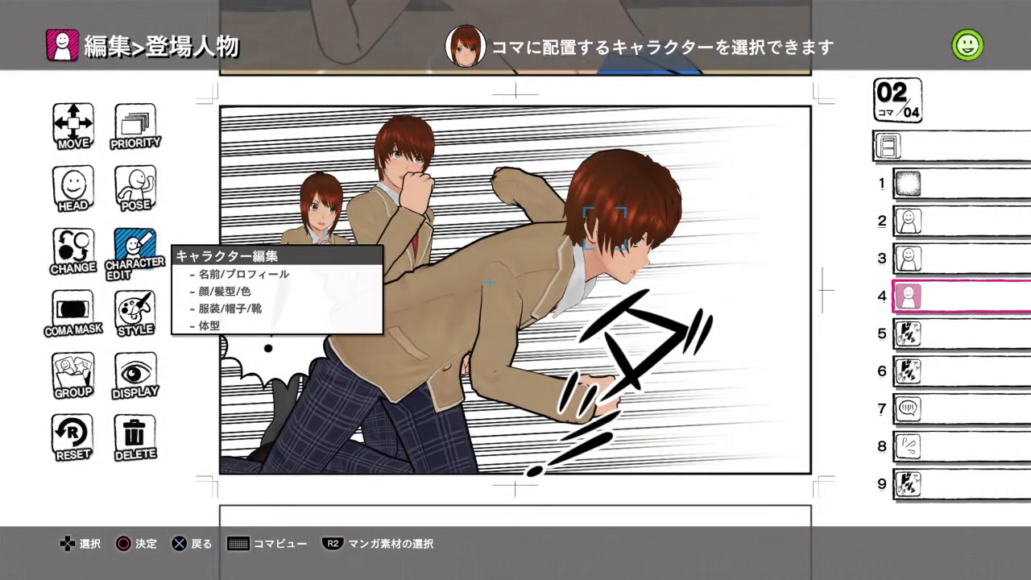
# - Replace the running foreground character, material 4 in panel 2, with the custom character in party hat, red afro and boxing gloves
pyautogui.press('Left')
pyautogui.press('Return')
pyautogui.press('Right')
pyautogui.press('Right')
pyautogui.press('Return')
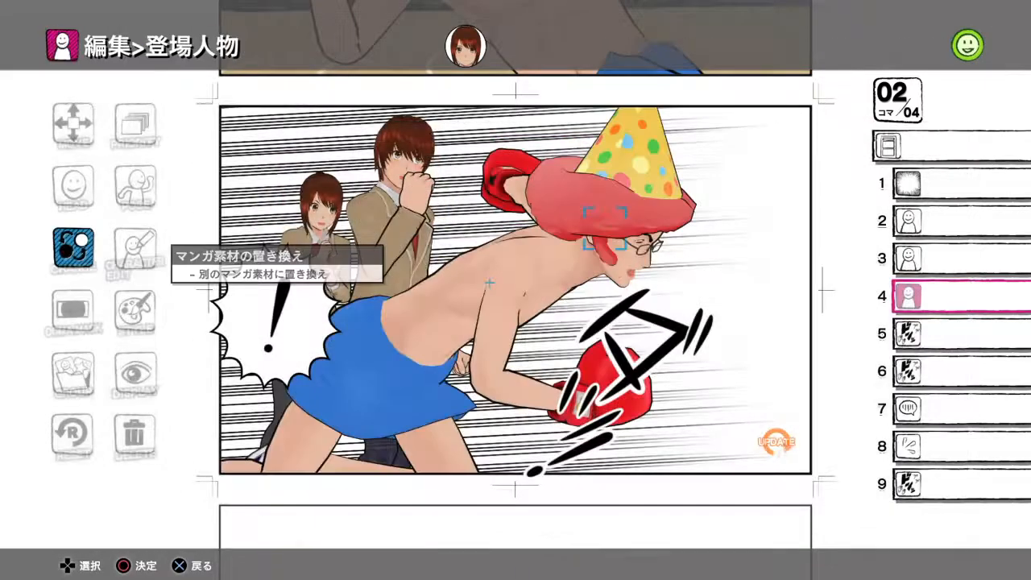
pyautogui.press('Escape')
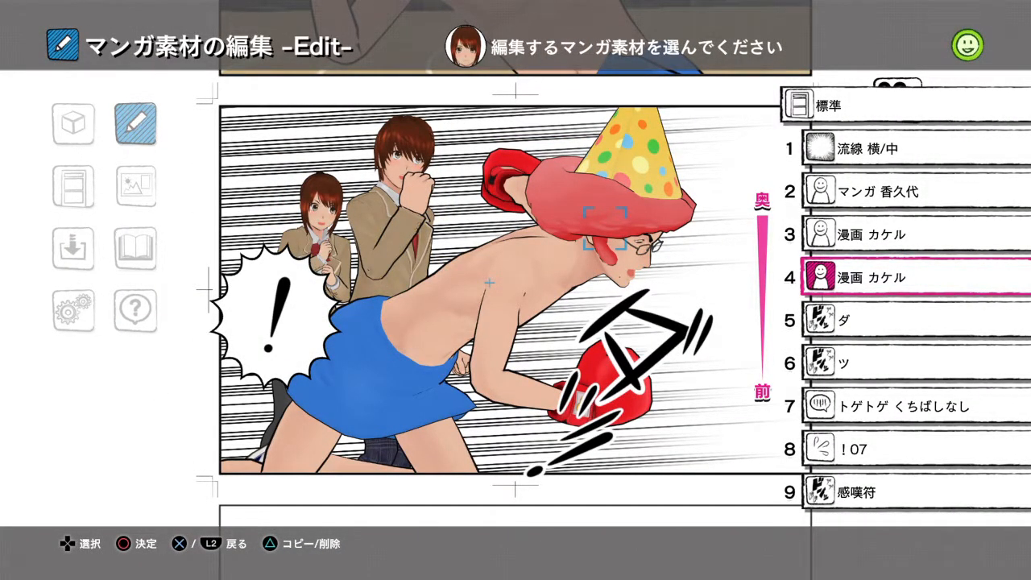
pyautogui.press('Escape')
pyautogui.press('Down')
pyautogui.press('Down')
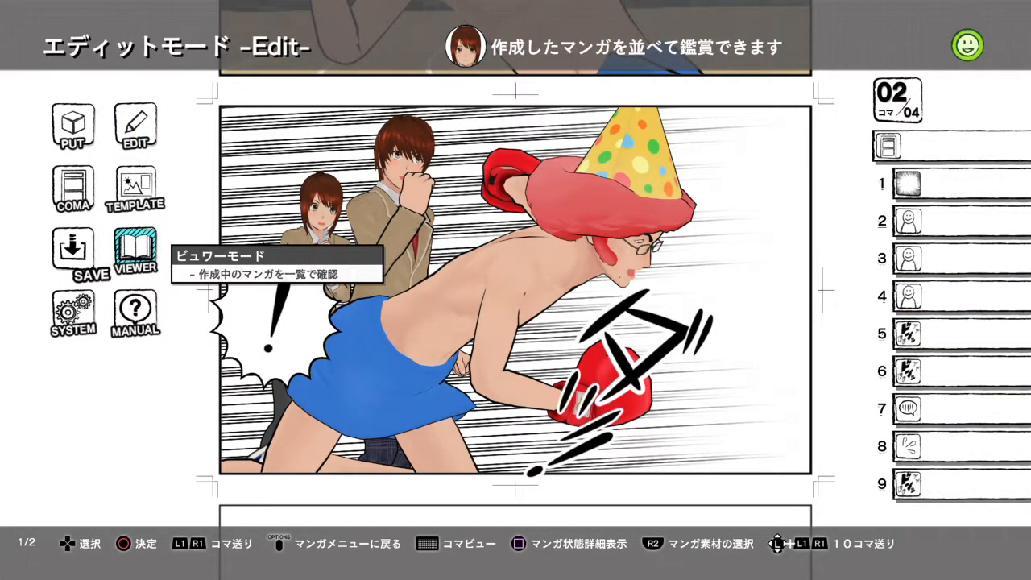
pyautogui.press('Left')
pyautogui.press('Up')
pyautogui.press('Up')
pyautogui.press('Right')
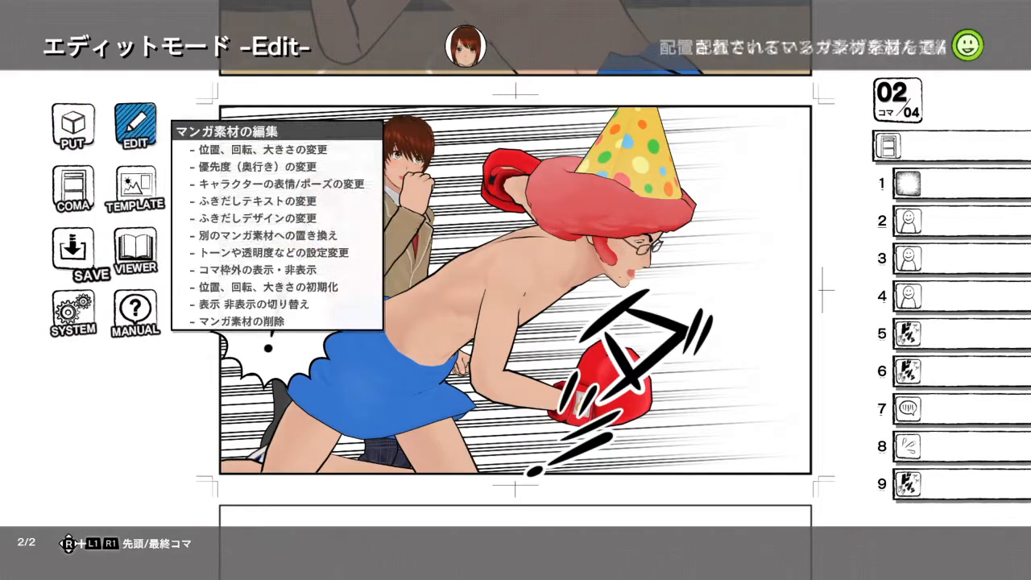
pyautogui.press('Down')
pyautogui.press('Down')
pyautogui.press('Down')
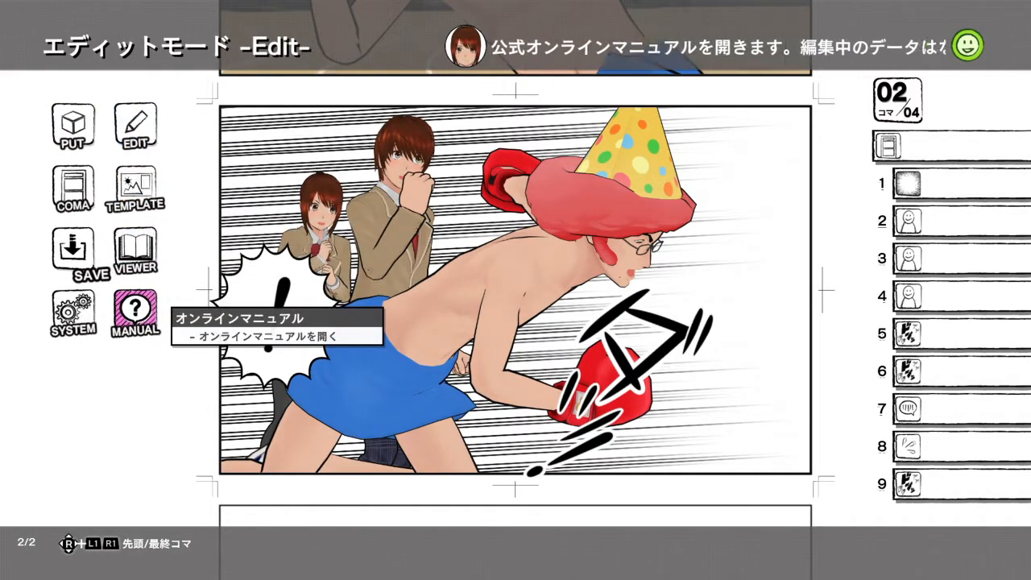
pyautogui.press('Left')
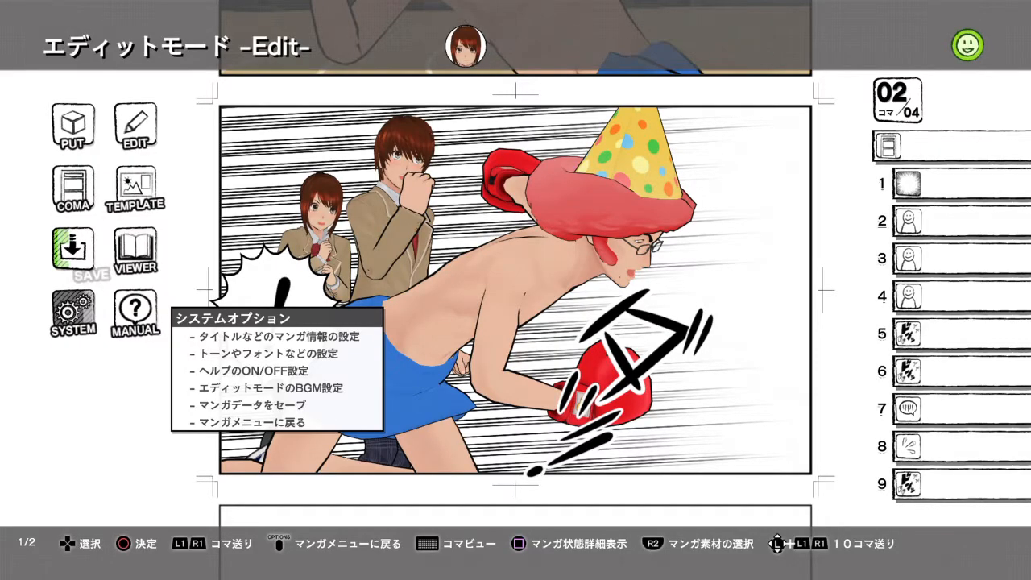
pyautogui.press('Up')
pyautogui.press('Up')
pyautogui.press('Down')
# - Place the template of a student with hands on hips between two oval speech balloons in the empty panel 3
pyautogui.press('pagedown')
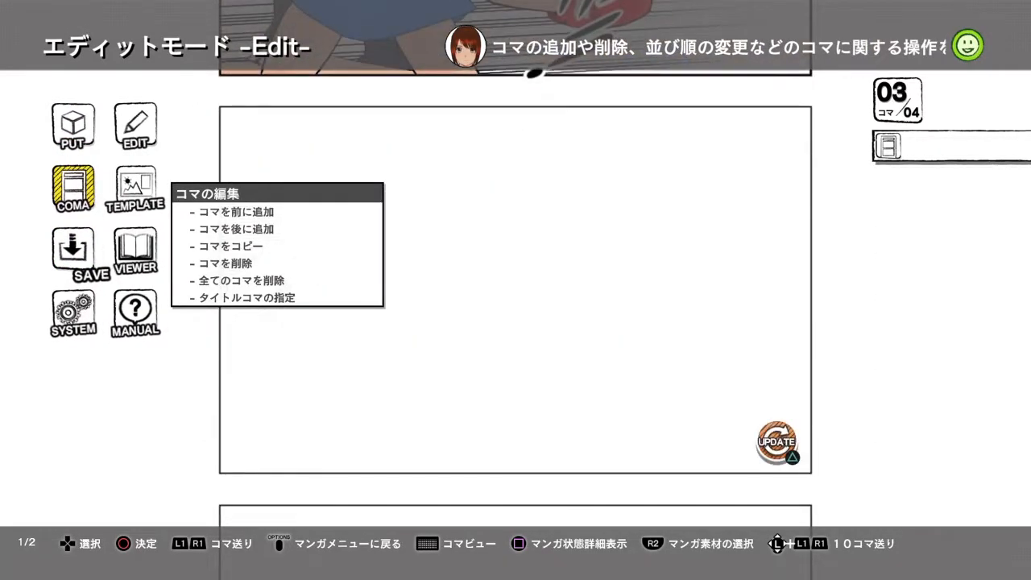
pyautogui.press('pageup')
pyautogui.press('pageup')
pyautogui.press('pagedown')
pyautogui.press('pagedown')
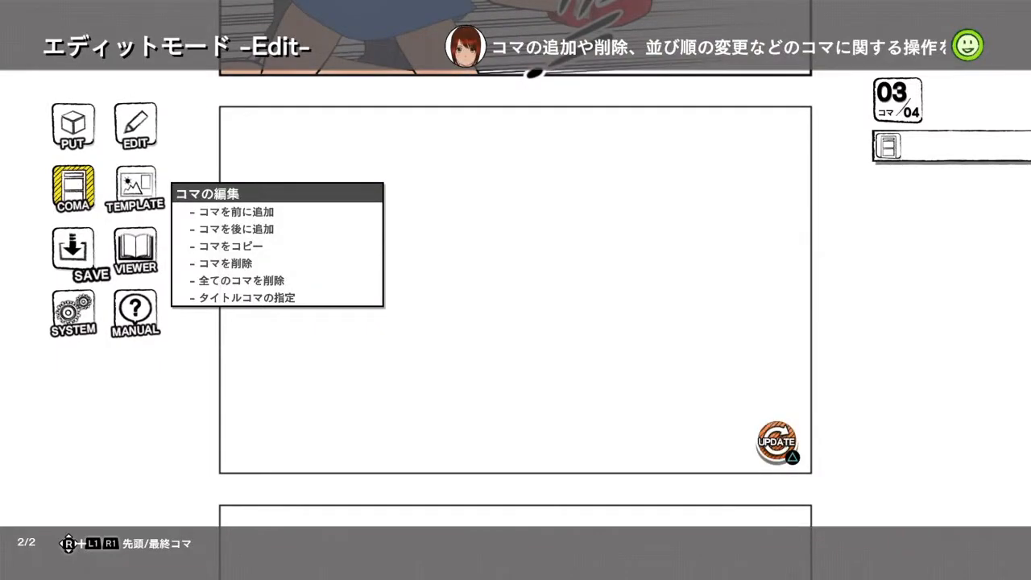
pyautogui.press('Right')
pyautogui.press('Return')
pyautogui.press('Down')
pyautogui.press('Down')
pyautogui.press('Right')
pyautogui.press('Right')
pyautogui.press('Right')
pyautogui.press('Right')
pyautogui.press('Left')
pyautogui.press('Return')
pyautogui.press('Return')
pyautogui.press('Left')
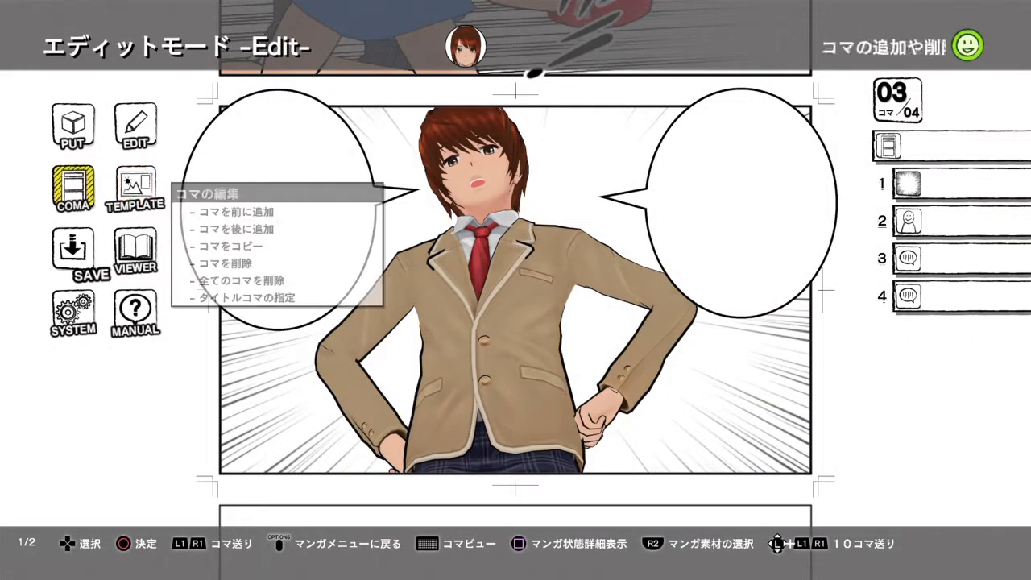
# - Replace the student in panel 3, material 2, with the custom red-afro character wearing boxing gloves
pyautogui.press('Up')
pyautogui.press('Right')
pyautogui.press('Return')
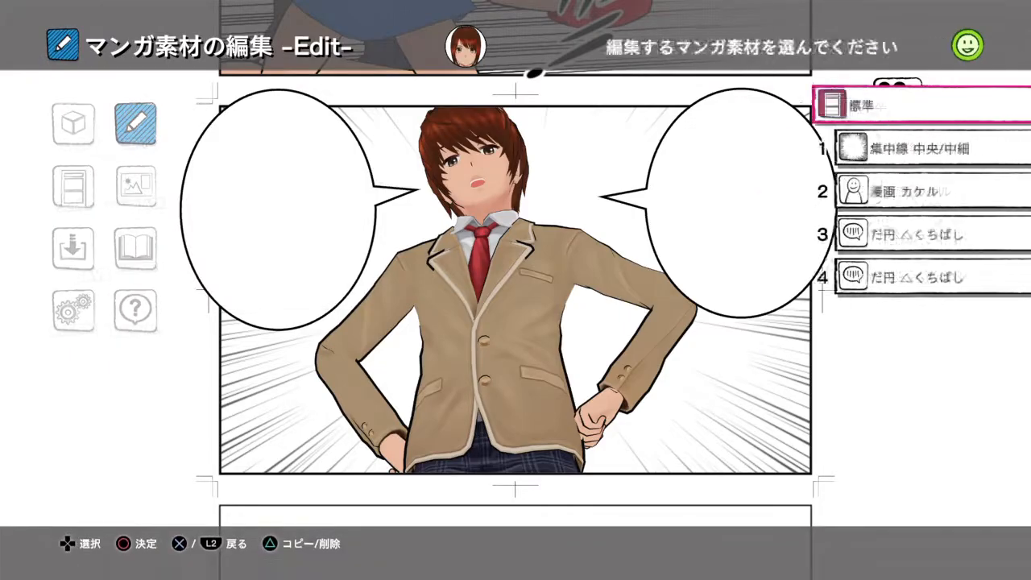
pyautogui.press('Return')
pyautogui.press('Right')
pyautogui.press('Left')
pyautogui.press('Return')
pyautogui.press('Right')
pyautogui.press('Return')
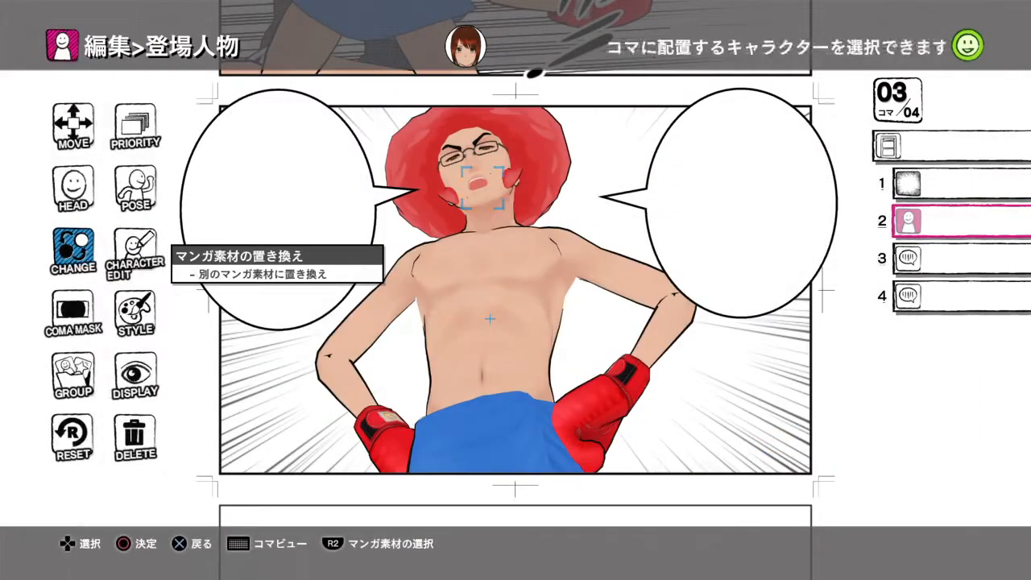
pyautogui.press('Escape')
# - Open the dialogue (セリフ) entry for the oval speech balloon that is material 4 in panel 3
pyautogui.press('Down')
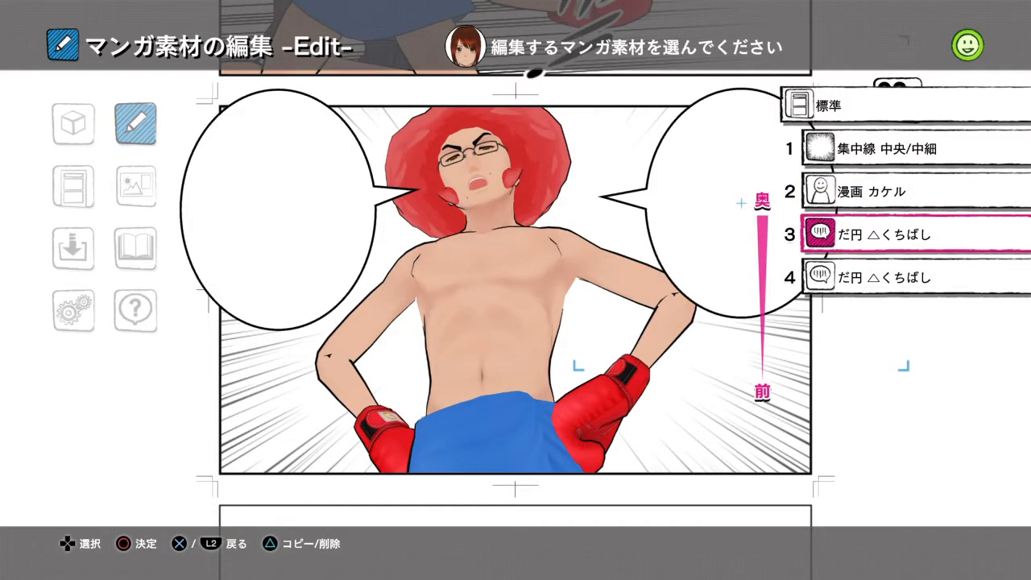
pyautogui.press('Down')
pyautogui.press('Return')
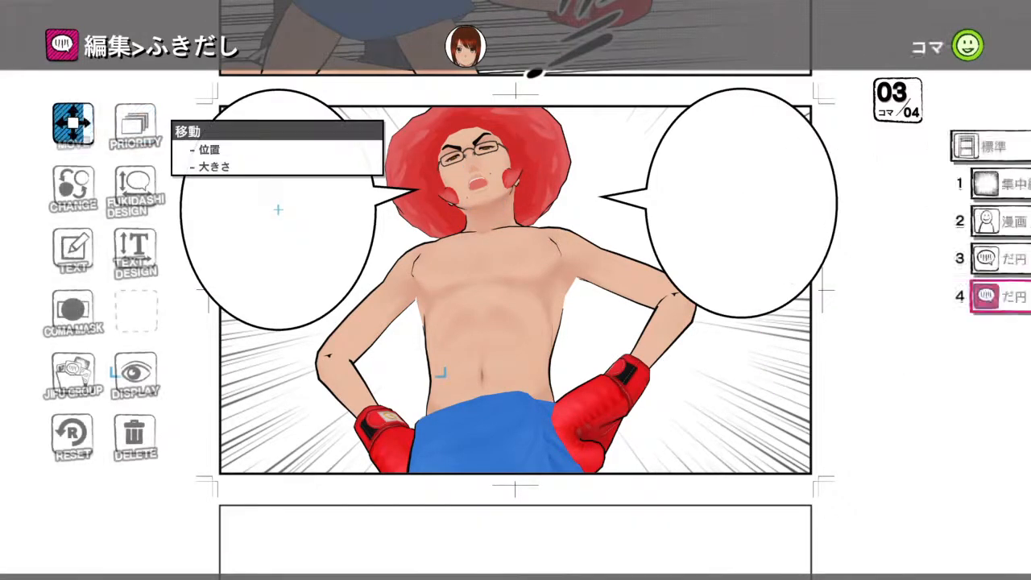
pyautogui.press('Down')
pyautogui.press('Down')
pyautogui.press('Return')
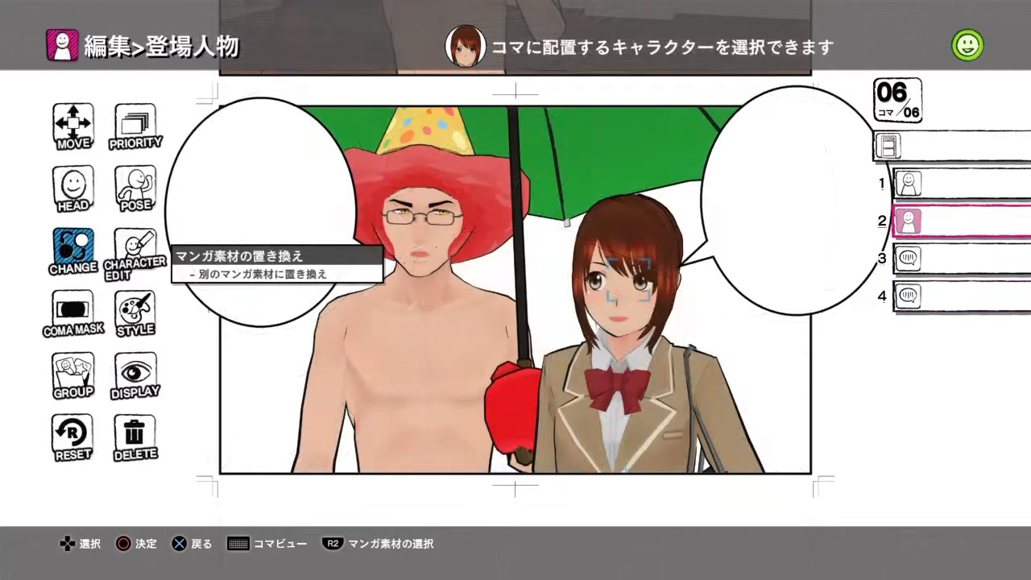
# - Open the costume settings of the female student, material 2 in panel 6, through Character Edit
pyautogui.press('Right')
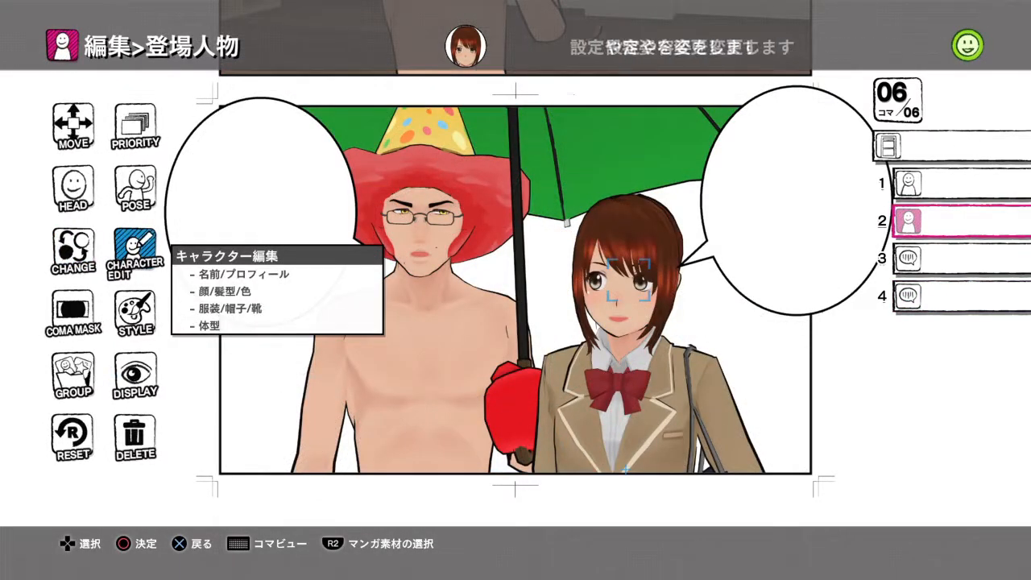
pyautogui.press('Return')
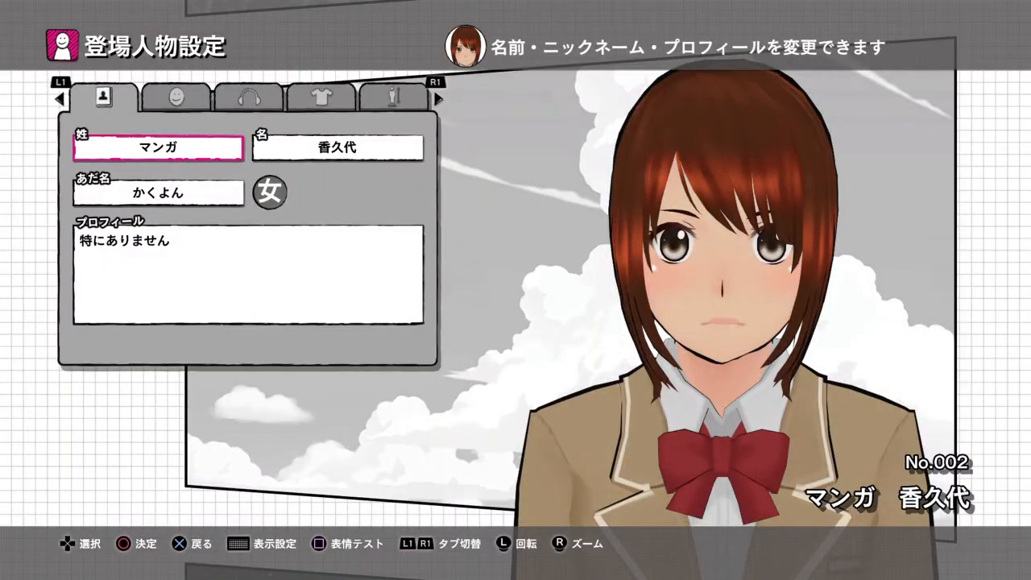
pyautogui.press('pagedown')
pyautogui.press('pagedown')
pyautogui.press('pagedown')
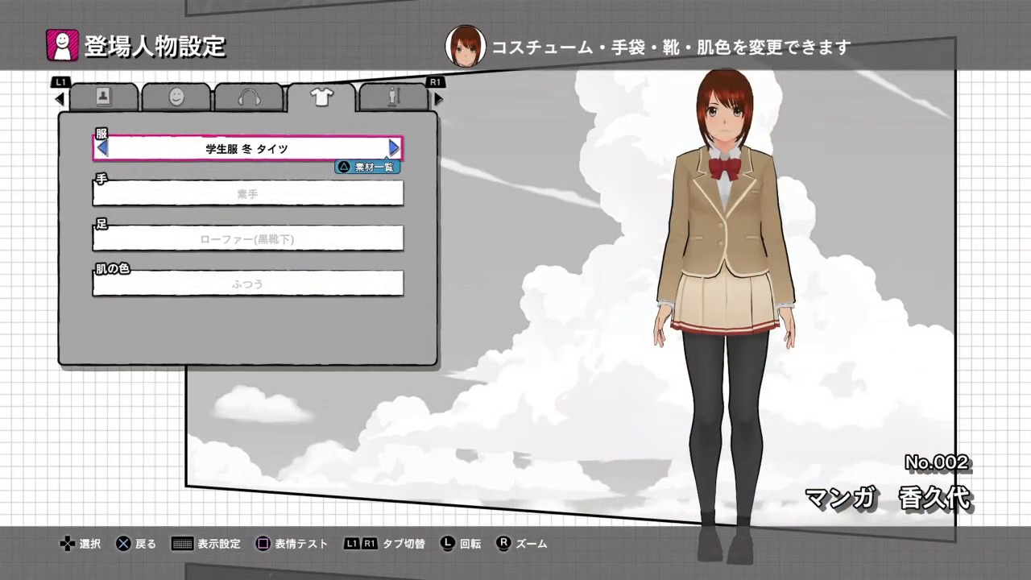
# - Try the 学生服 エプロン outfit on the female student
pyautogui.press('Right')
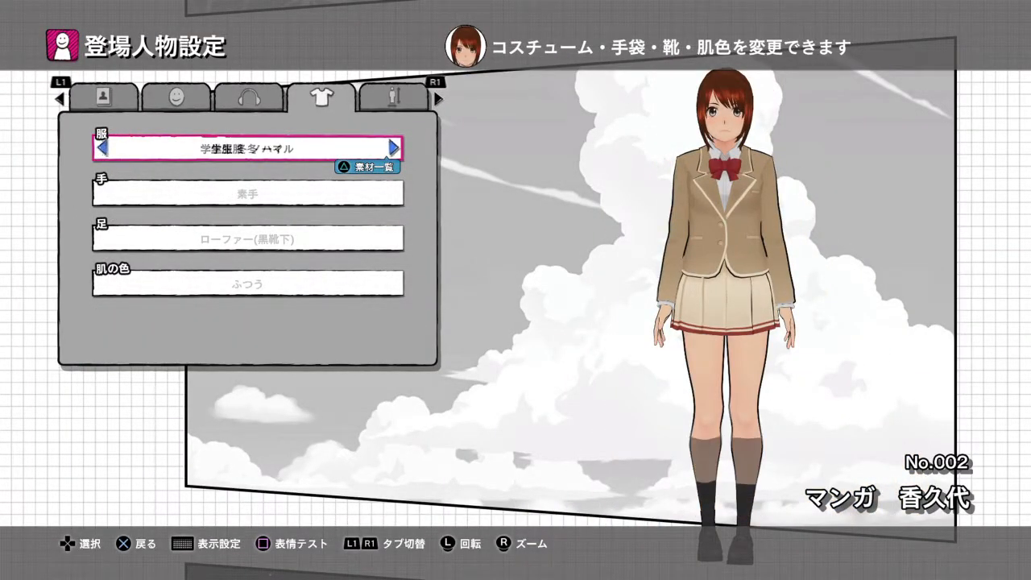
pyautogui.press('Right')
pyautogui.press('Right')
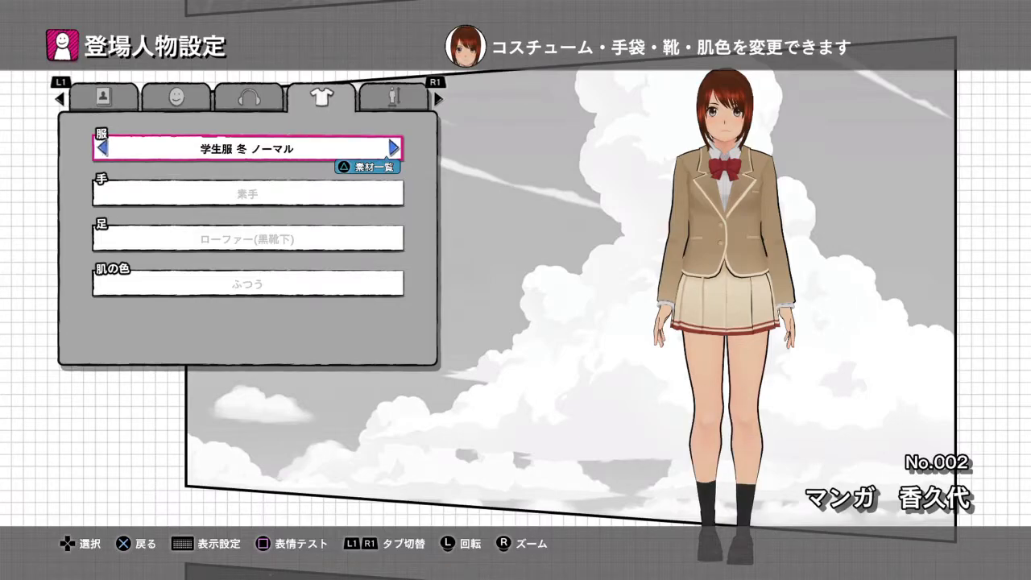
pyautogui.press('v')
pyautogui.press('Down')
pyautogui.press('Down')
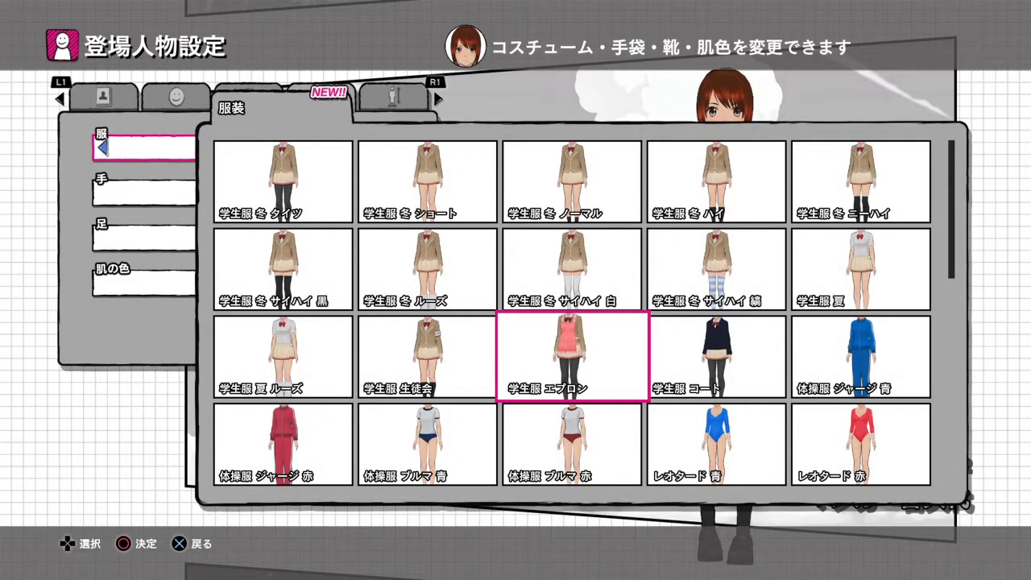
pyautogui.press('Return')
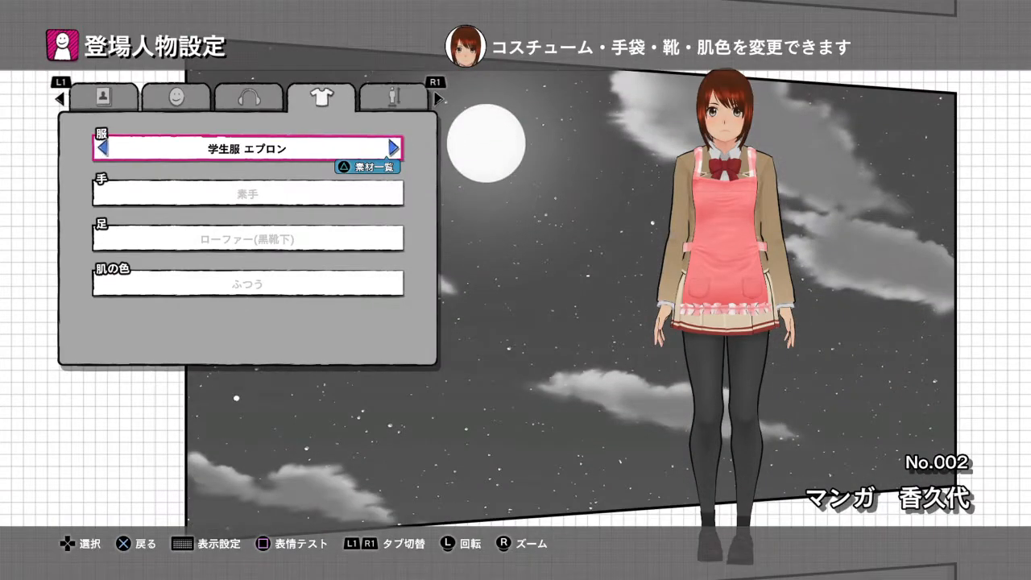
# - Set the female student's outfit to カーディガン and apply the character changes
pyautogui.press('v')
pyautogui.press('Down')
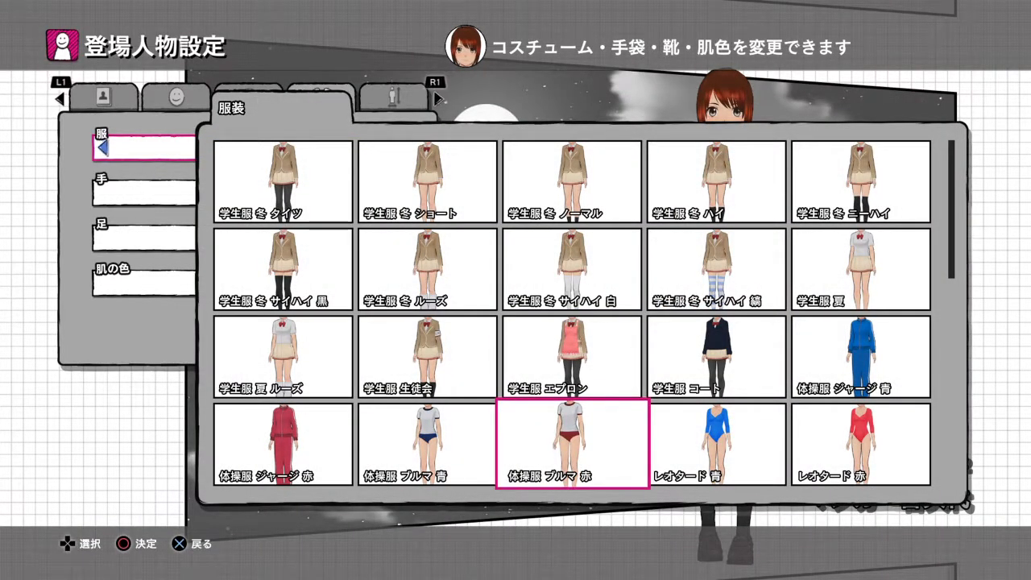
pyautogui.press('Down')
pyautogui.press('Down')
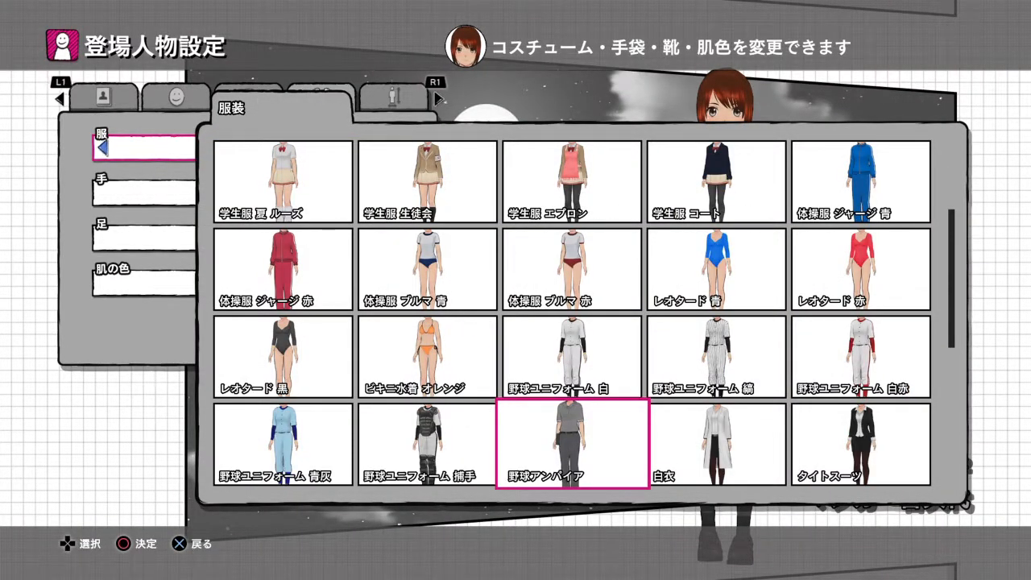
pyautogui.press('Down')
pyautogui.press('Down')
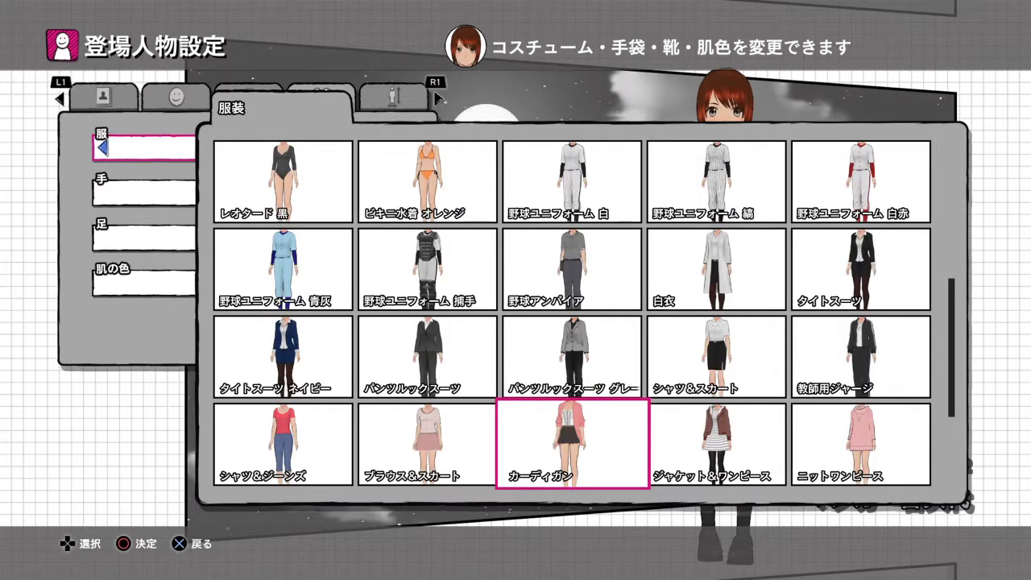
pyautogui.press('Return')
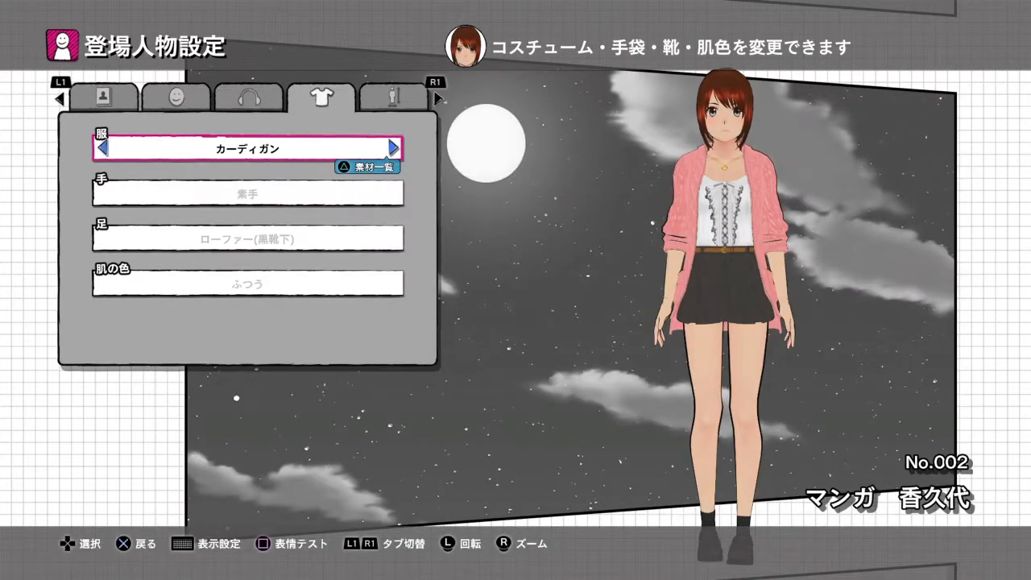
pyautogui.press('Escape')
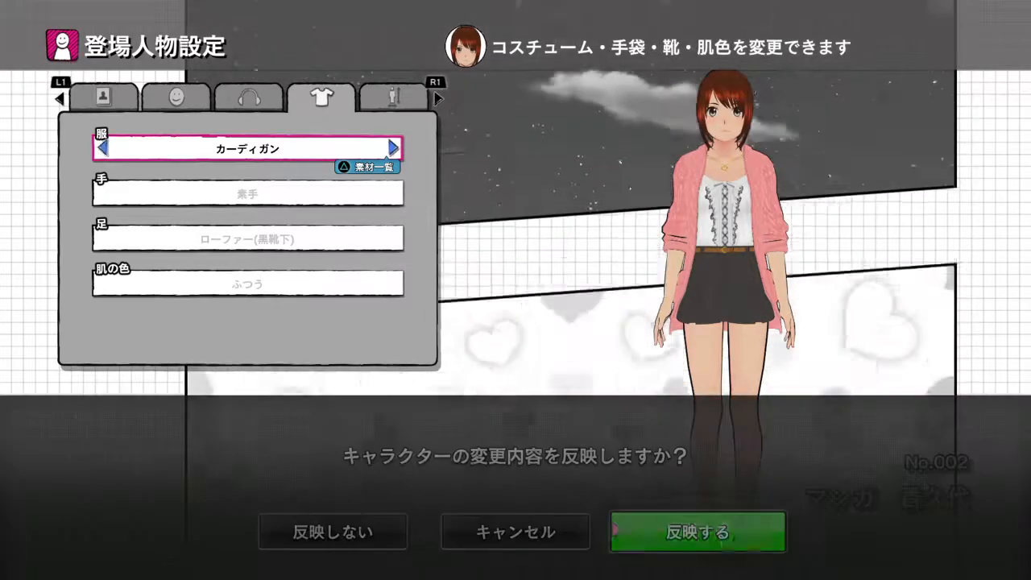
pyautogui.press('Return')
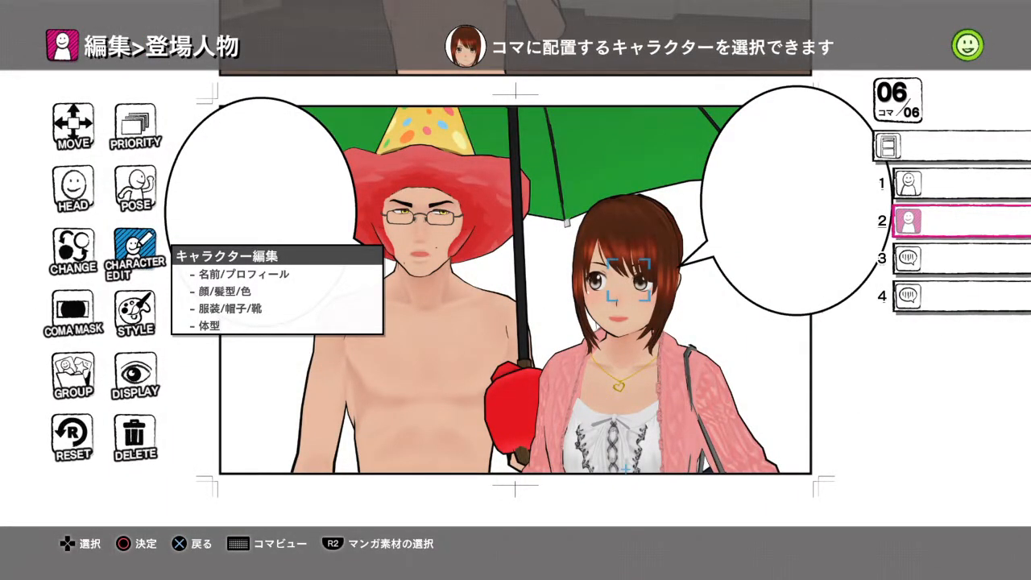
# - Choose the walking pose 左肩にカバン 01 (2015_0120) for the female student in panel 6 and apply it
pyautogui.press('Left')
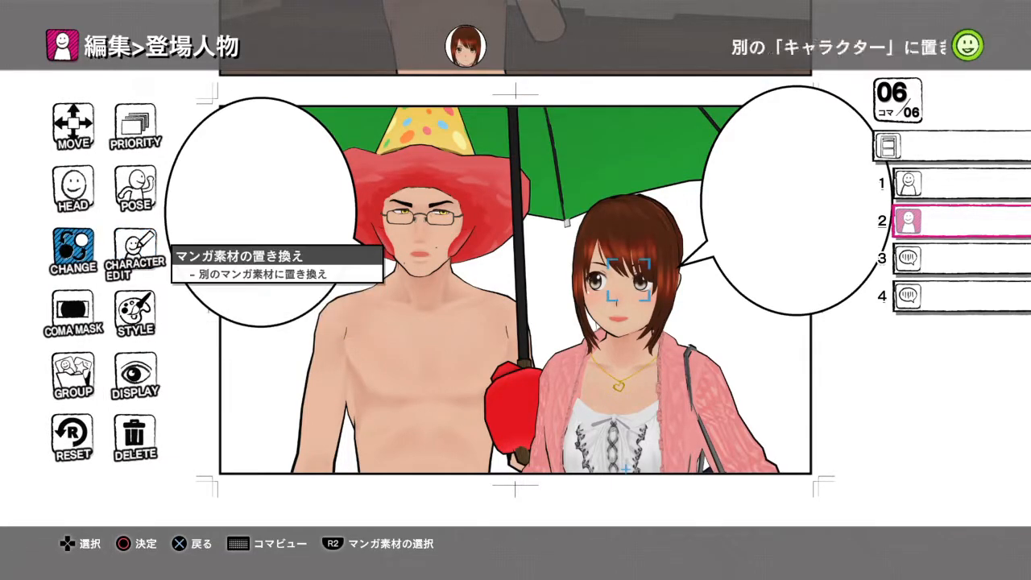
pyautogui.press('Up')
pyautogui.press('Right')
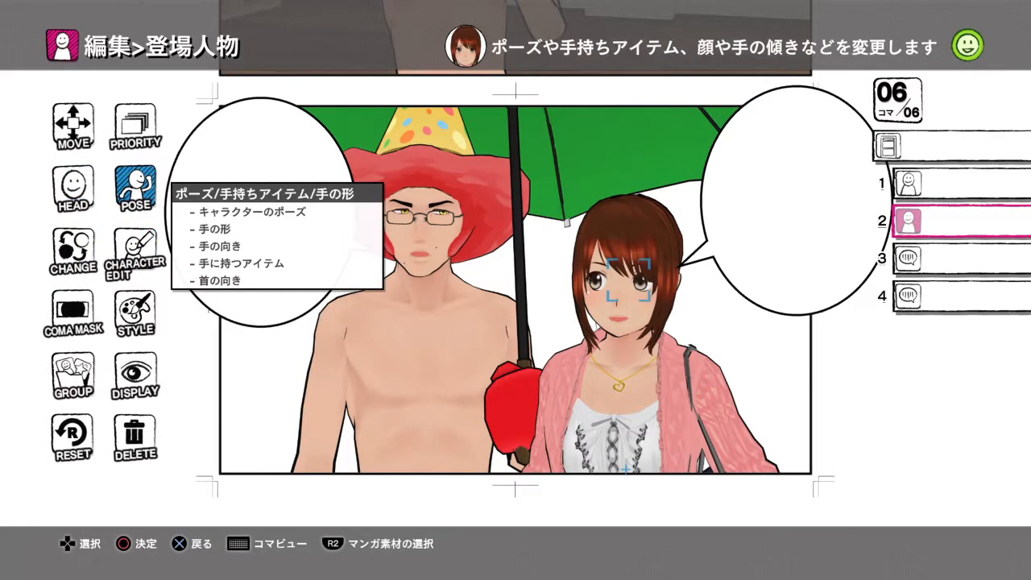
pyautogui.press('Return')
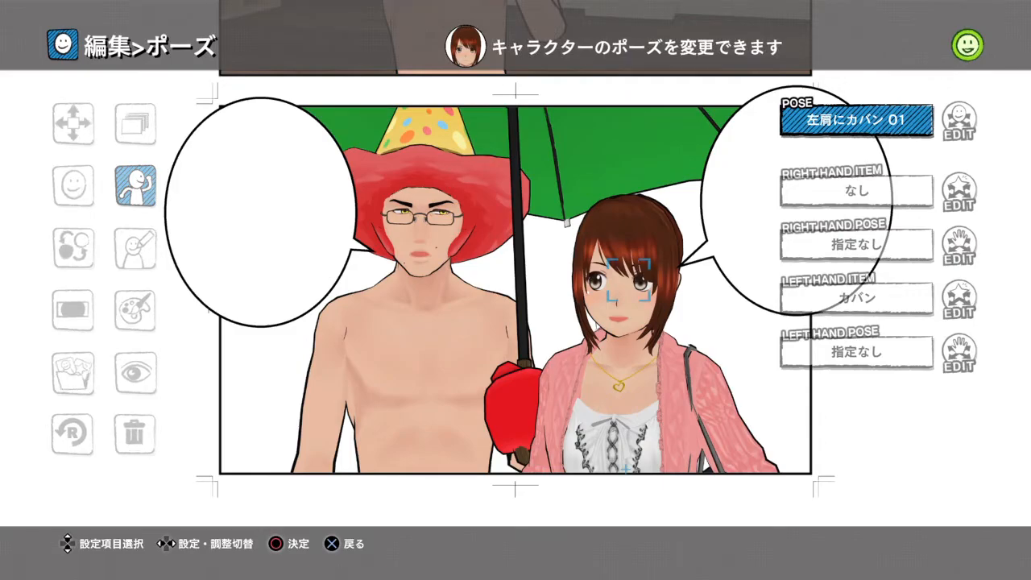
pyautogui.press('Return')
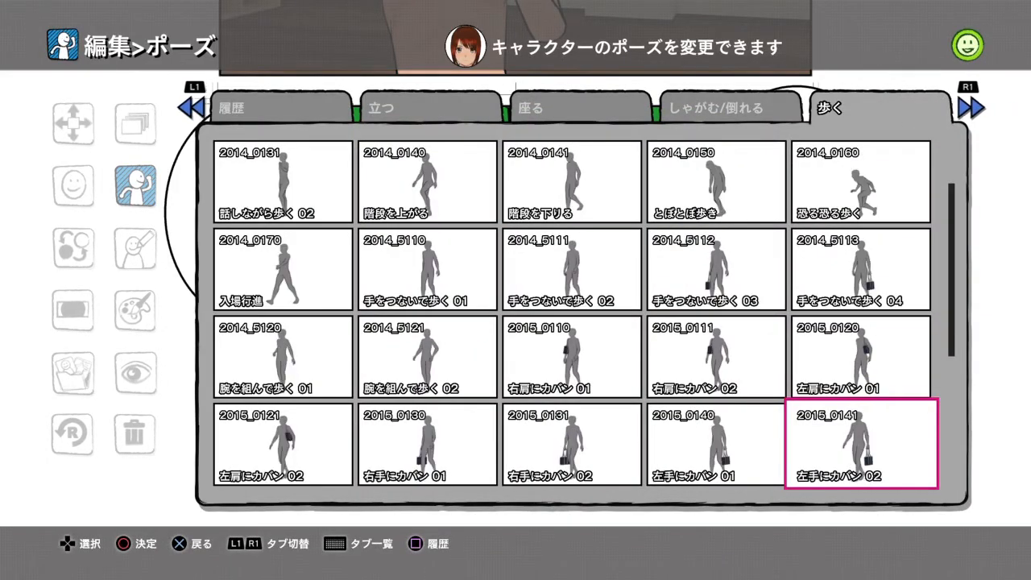
pyautogui.press('Up')
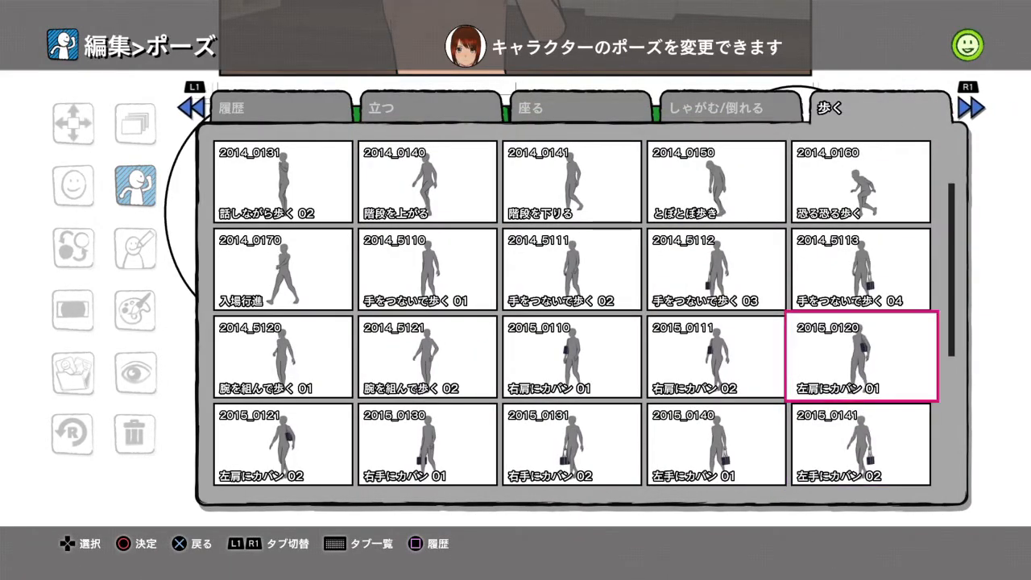
pyautogui.press('Return')
pyautogui.press('Escape')
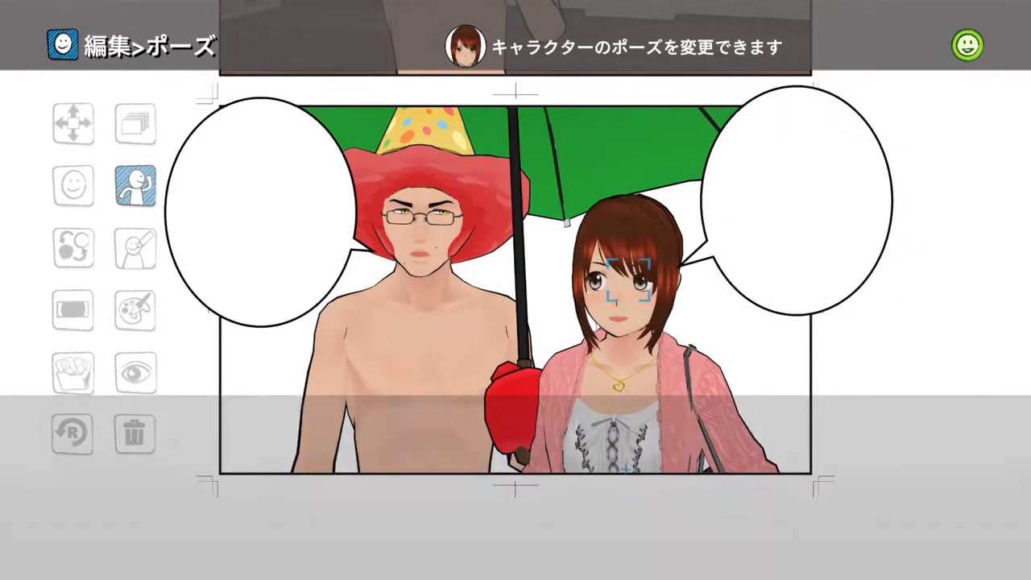
pyautogui.press('Return')
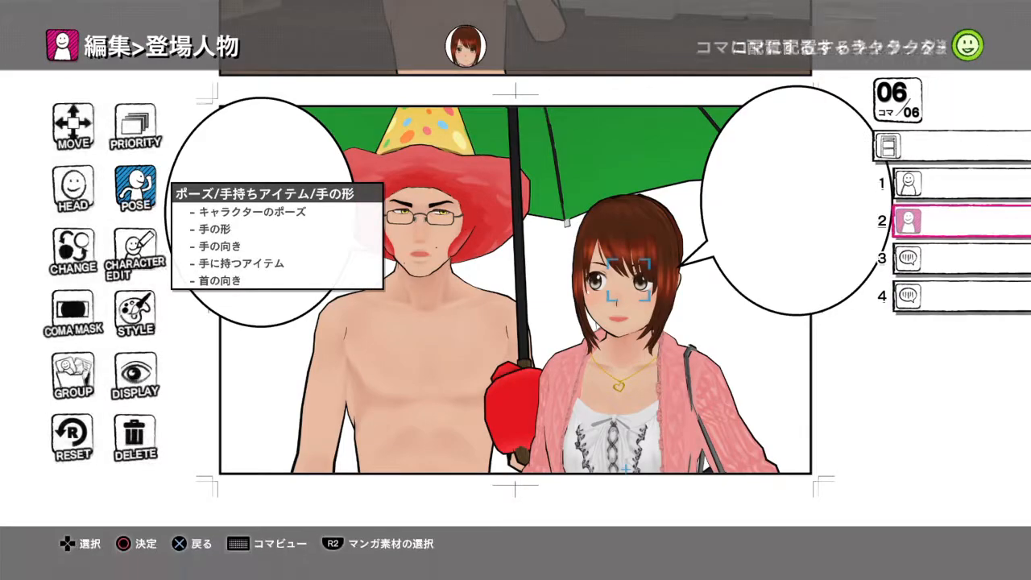
# - Open the head settings of the female student in panel 6 and set her eye shape to まぶた 怒る
pyautogui.press('Left')
pyautogui.press('Up')
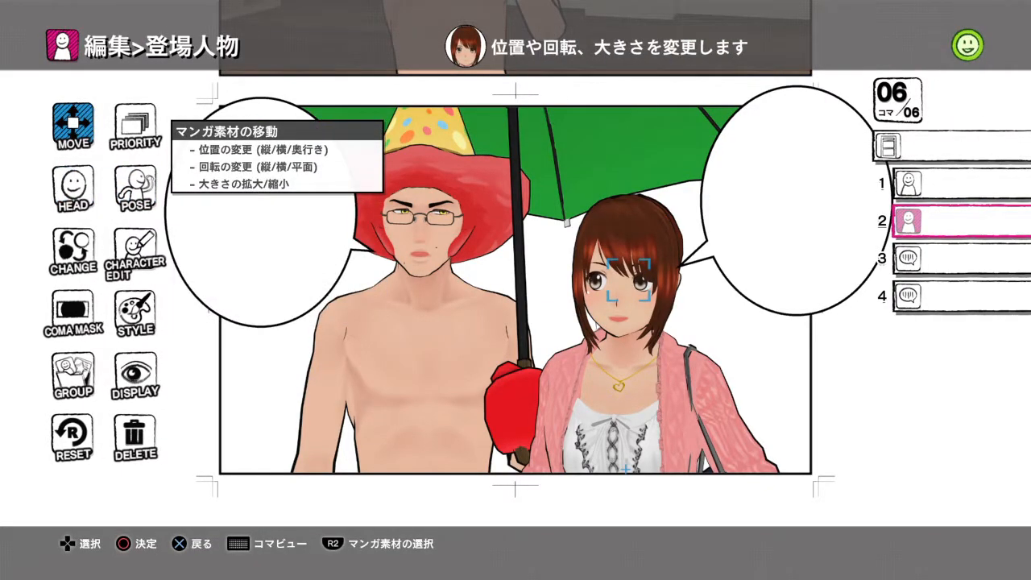
pyautogui.press('Down')
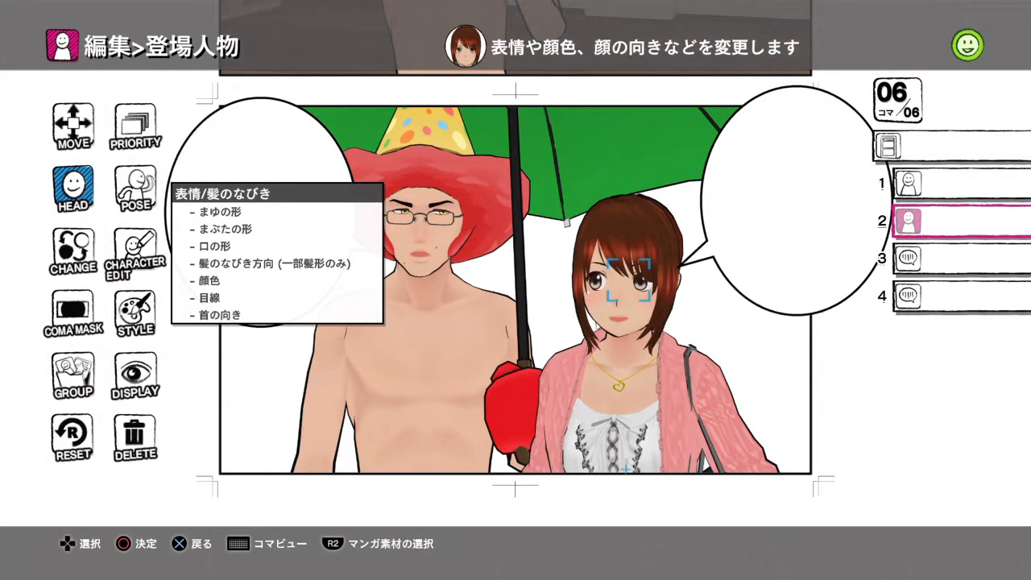
pyautogui.press('Return')
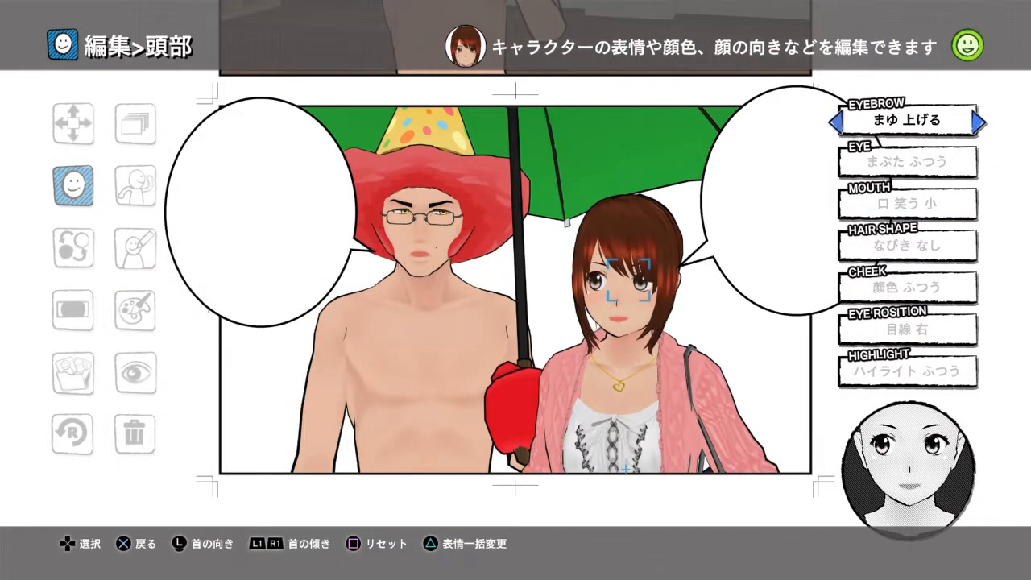
pyautogui.press('Down')
pyautogui.press('Right')
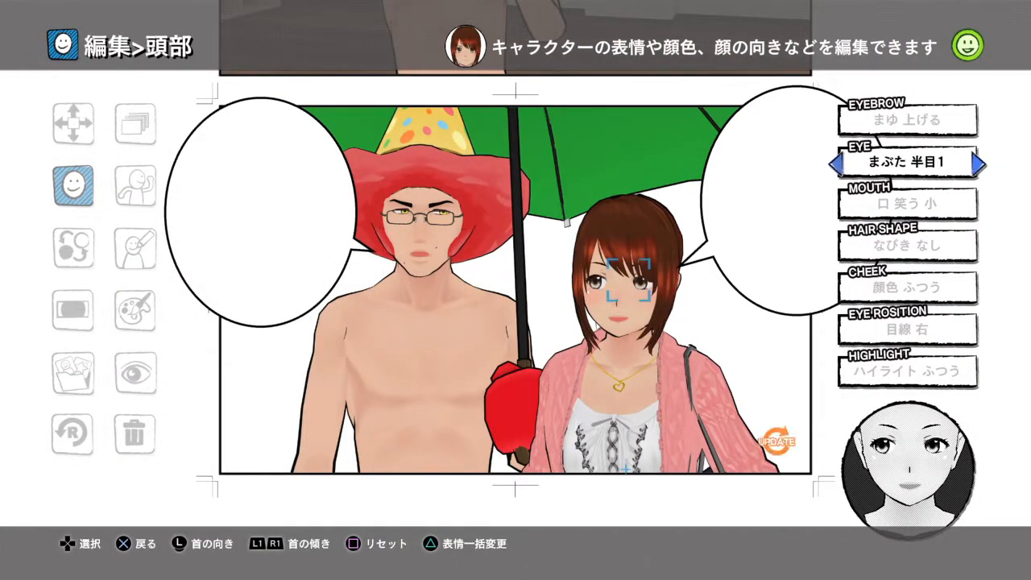
pyautogui.press('Right')
pyautogui.press('Right')
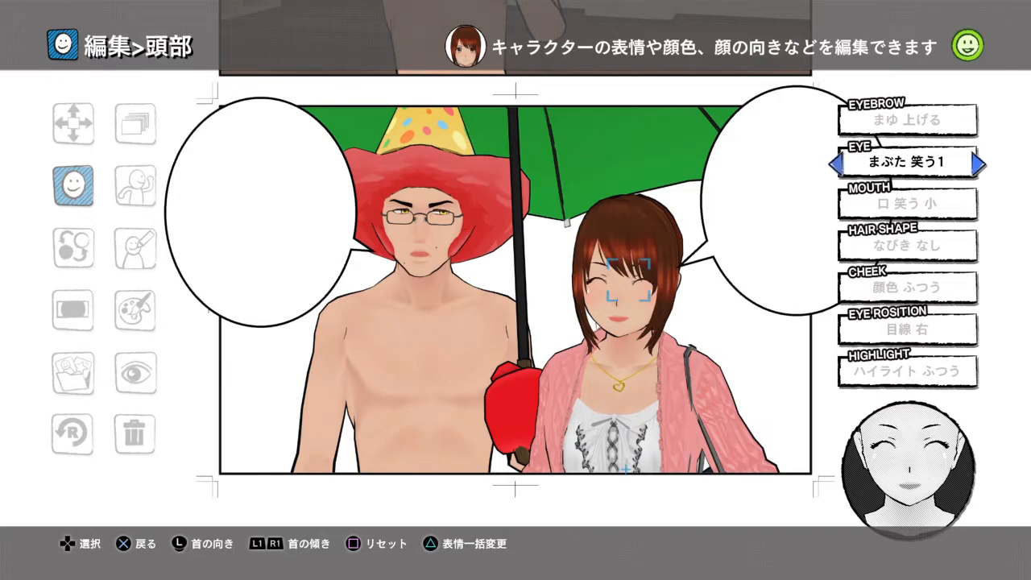
pyautogui.press('Right')
pyautogui.press('Right')
pyautogui.press('Left')
pyautogui.press('Left')
pyautogui.press('Left')
pyautogui.press('Left')
pyautogui.press('Left')
pyautogui.press('Left')
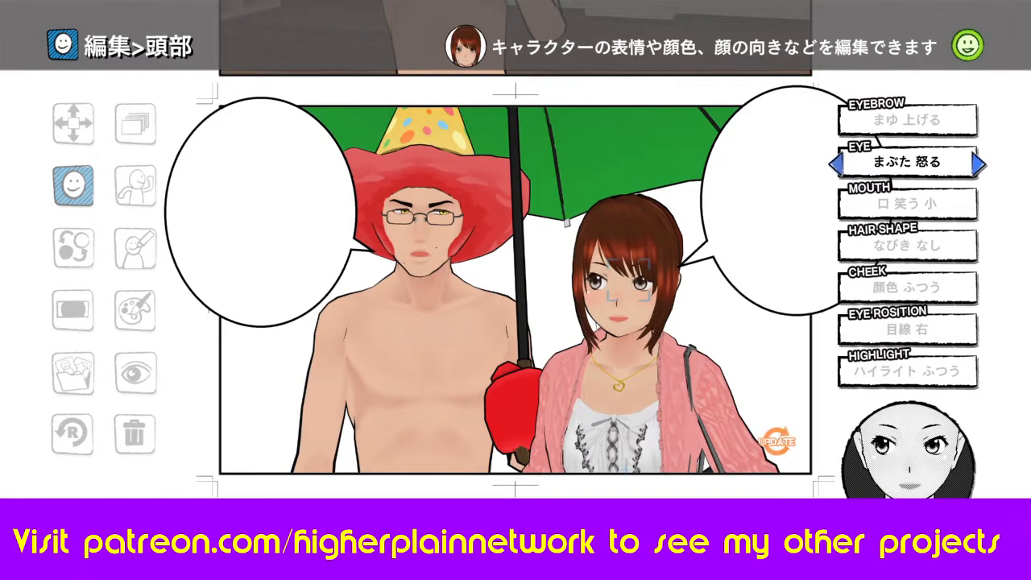
# - Set the female student's mouth shape to 口 歯を見せる, which shows her teeth
pyautogui.press('Down')
pyautogui.press('Right')
pyautogui.press('Right')
pyautogui.press('Right')
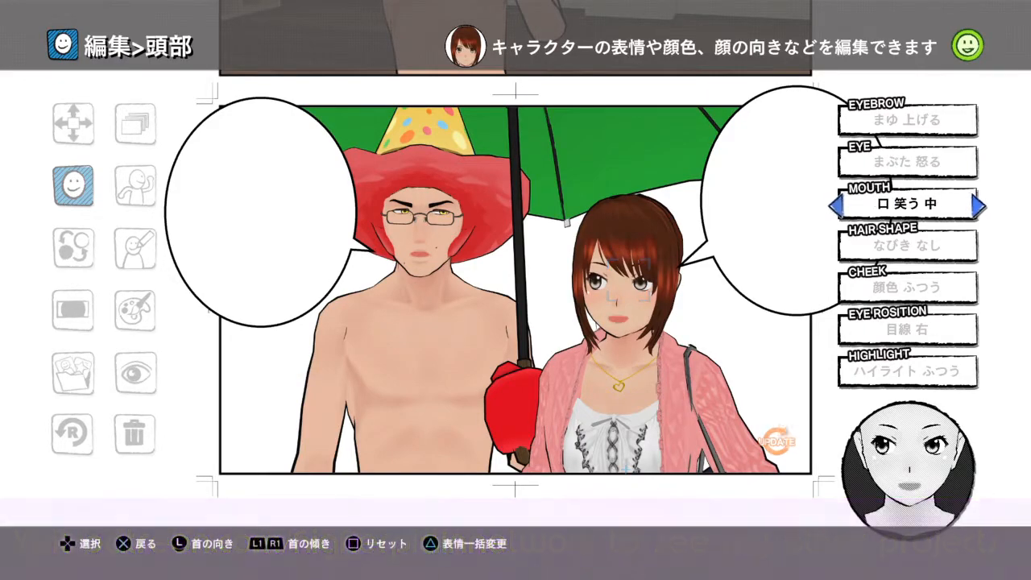
pyautogui.press('Right')
pyautogui.press('Right')
pyautogui.press('Right')
pyautogui.press('Right')
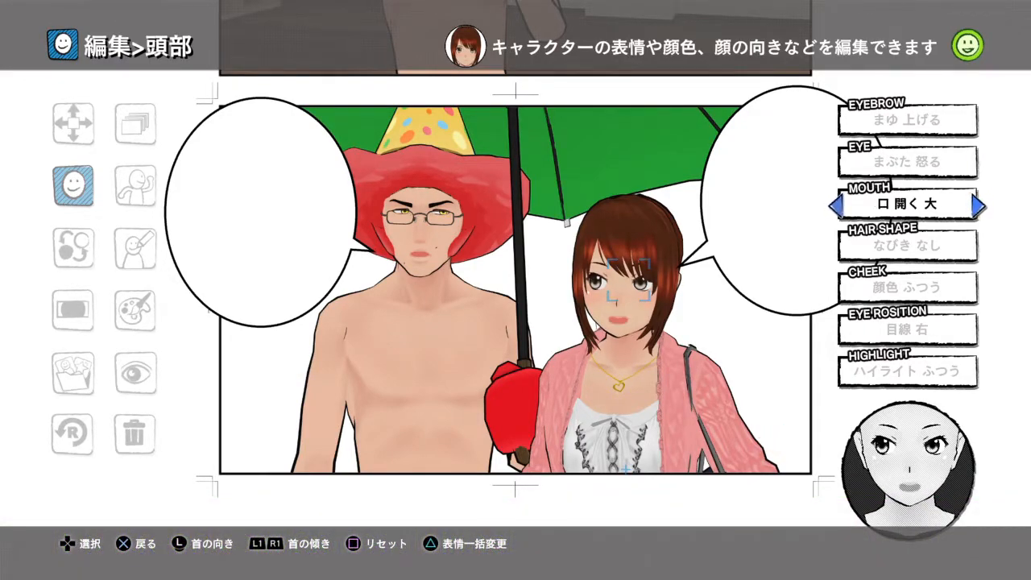
pyautogui.press('Right')
pyautogui.press('Left')
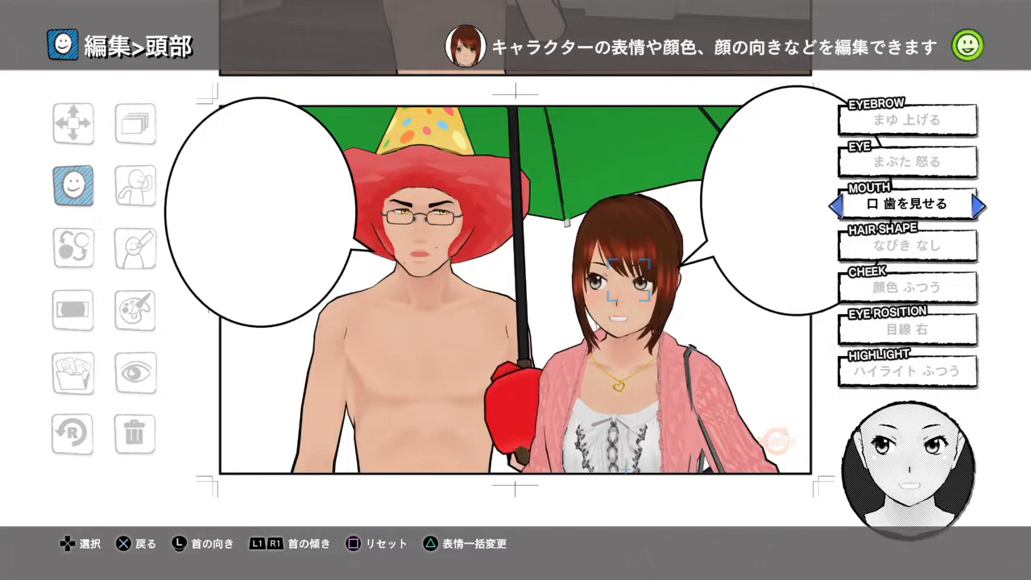
# - Set the female student's hair flow direction to なびき 左
pyautogui.press('Down')
pyautogui.press('Right')
pyautogui.press('Right')
pyautogui.press('Right')
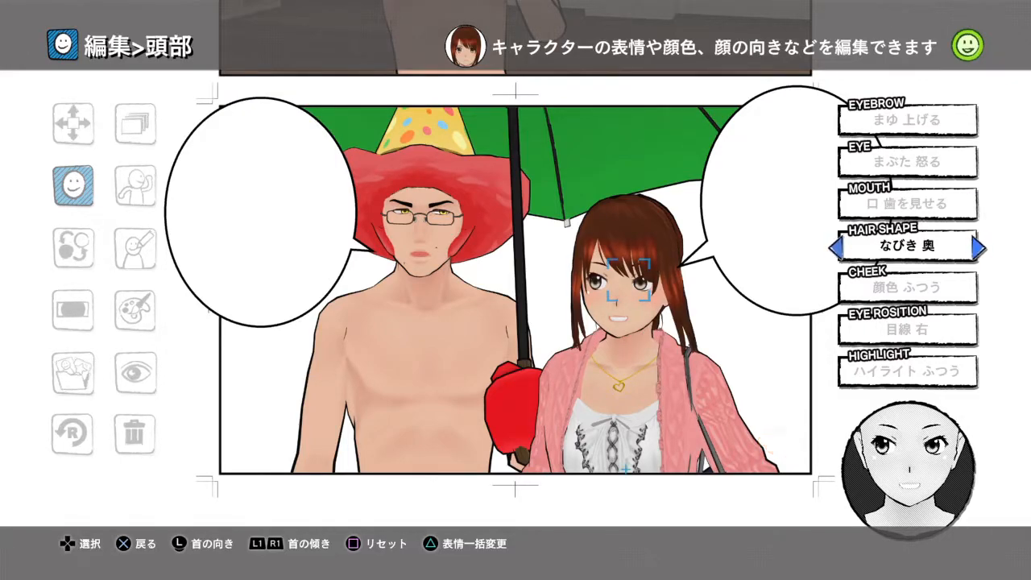
pyautogui.press('Right')
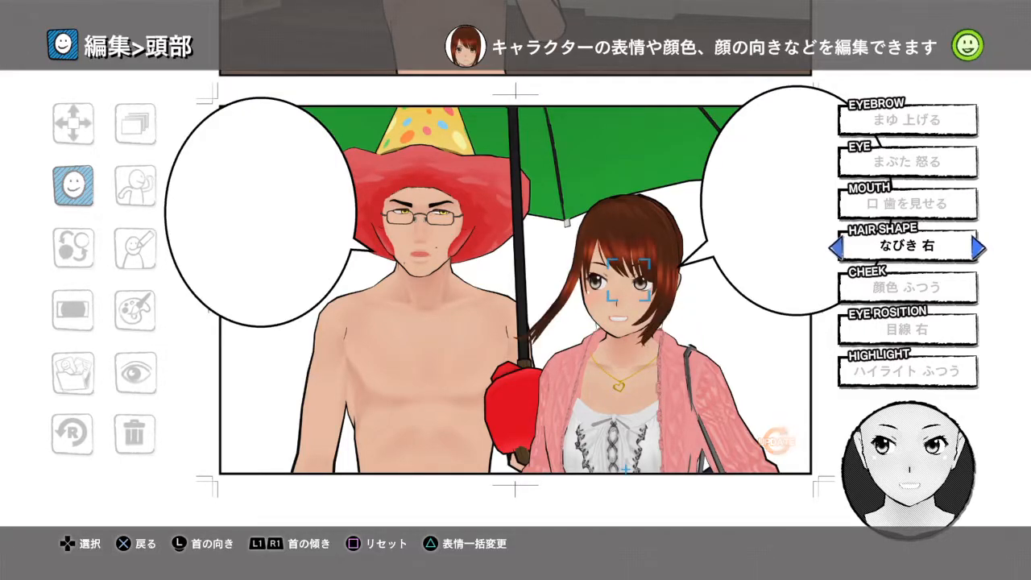
# - Give the female student the cheek colour 顔色 照れる 小 and the gaze direction 目線 左上
pyautogui.press('Right')
pyautogui.press('Left')
pyautogui.press('Left')
pyautogui.press('Down')
pyautogui.press('Right')
pyautogui.press('Down')
pyautogui.press('Right')
pyautogui.press('Right')
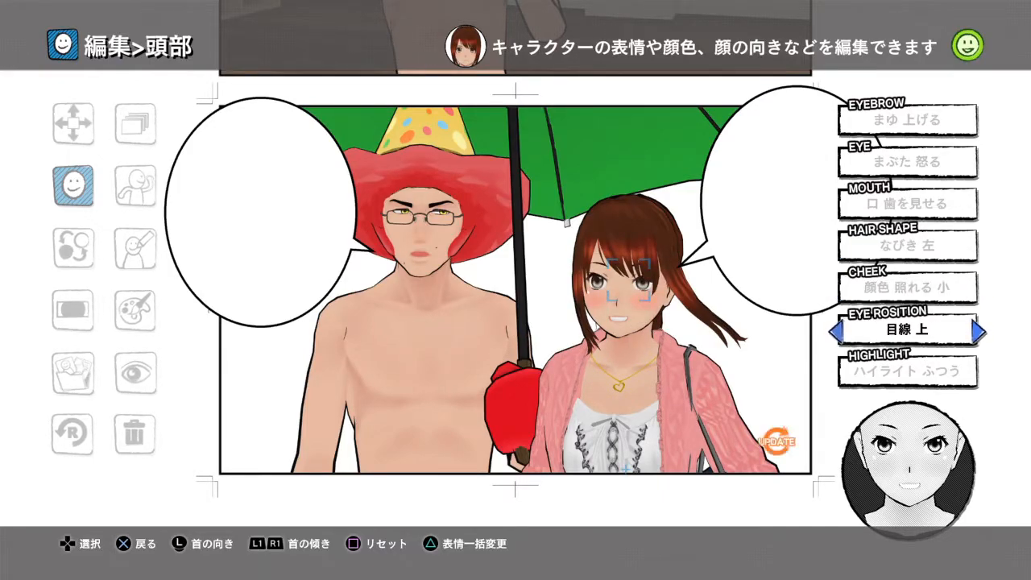
pyautogui.press('Right')
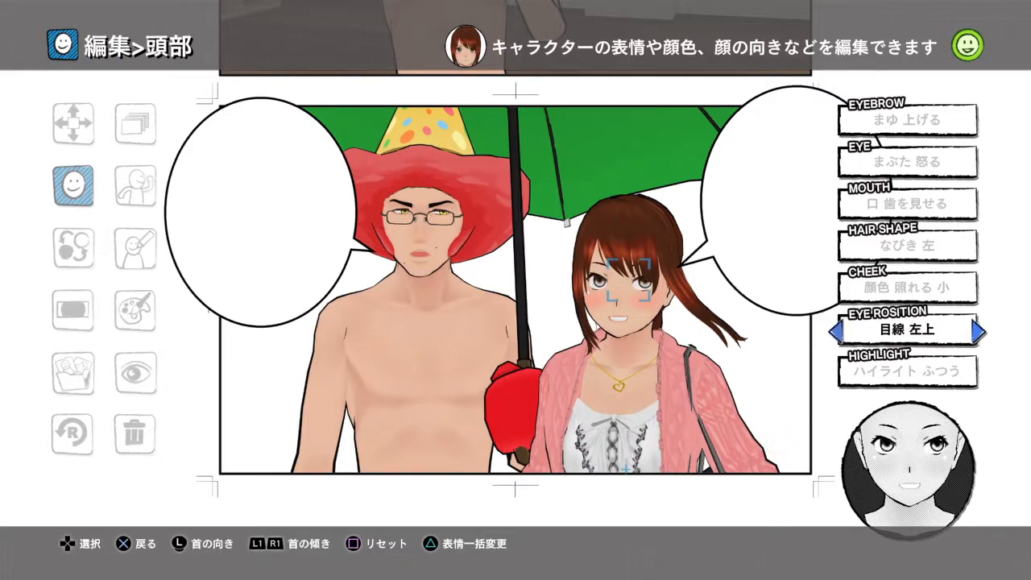
# - Set the female student's eye highlight to ハイライト 中 and eyebrows to まゆ 怒る 小, and apply the head changes
pyautogui.press('Down')
pyautogui.press('Right')
pyautogui.press('Up')
pyautogui.press('Up')
pyautogui.press('Up')
pyautogui.press('Up')
pyautogui.press('Up')
pyautogui.press('Up')
pyautogui.press('Right')
pyautogui.press('Right')
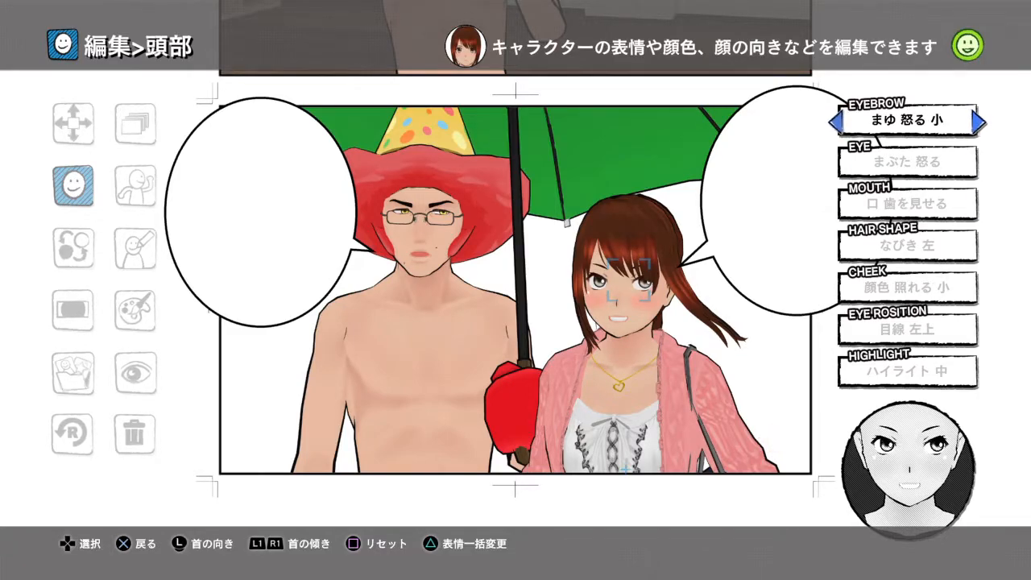
pyautogui.press('Escape')
pyautogui.press('Return')
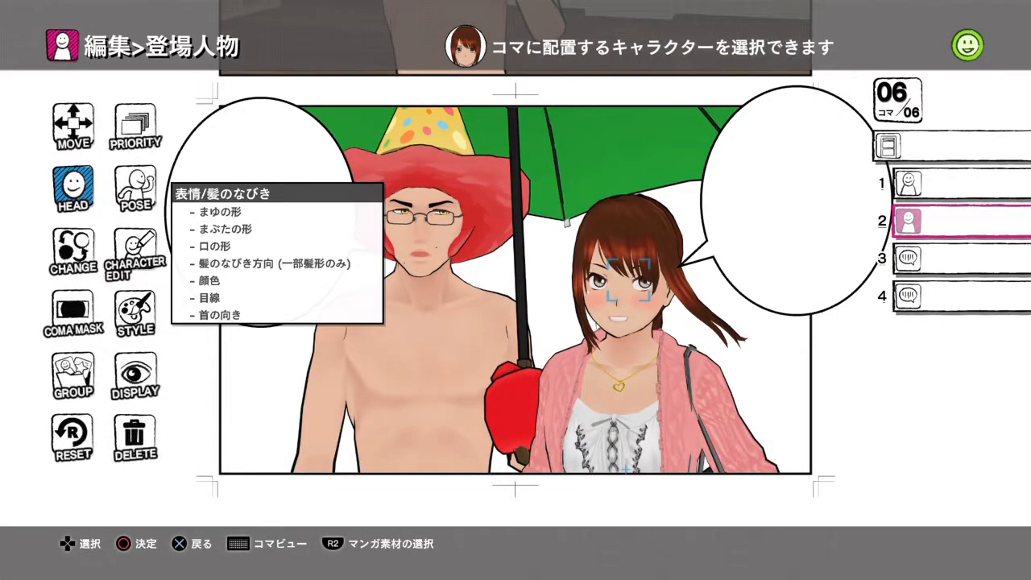
# - Open the text entry for the shirtless man's speech balloon, material 4 in panel 6
pyautogui.press('Up')
pyautogui.press('Down')
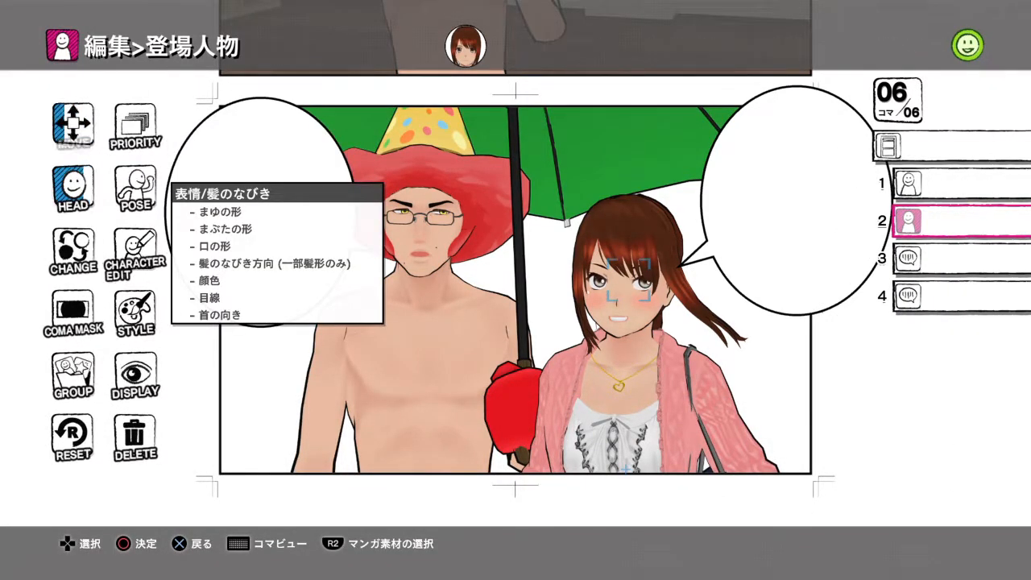
pyautogui.press('Up')
pyautogui.press('Right')
pyautogui.press('Escape')
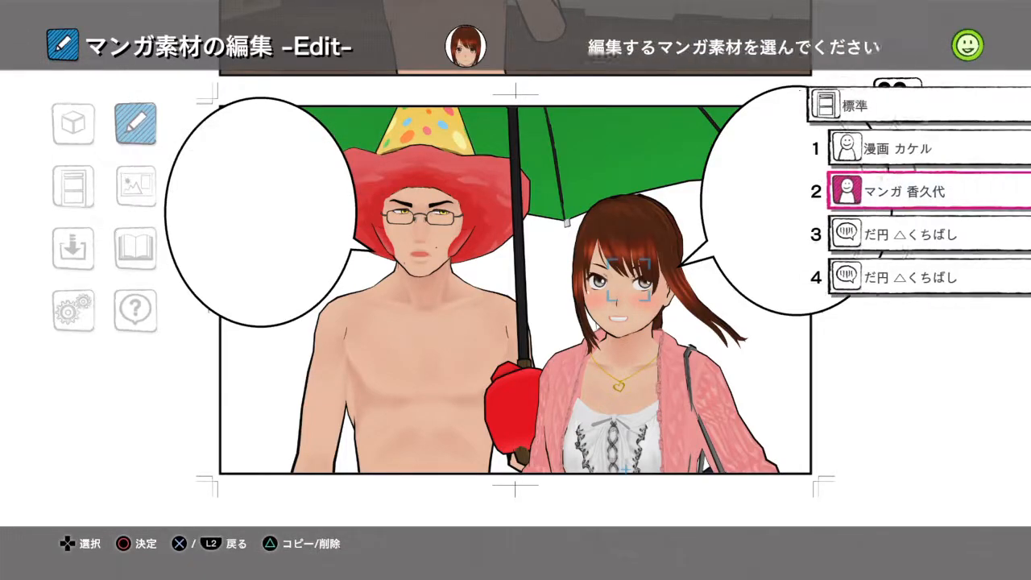
pyautogui.press('Down')
pyautogui.press('Down')
pyautogui.press('Return')
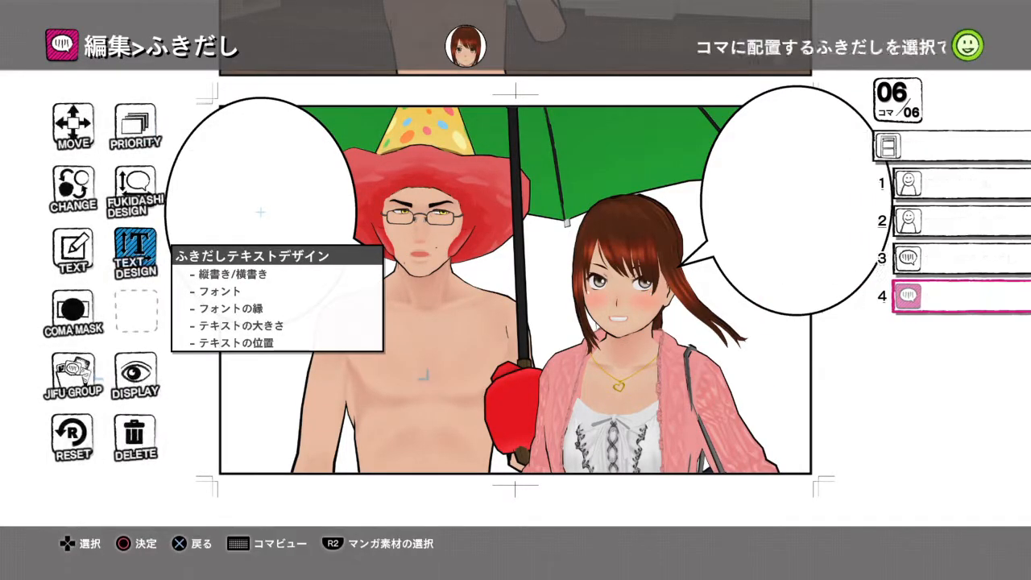
pyautogui.press('Left')
pyautogui.press('Return')
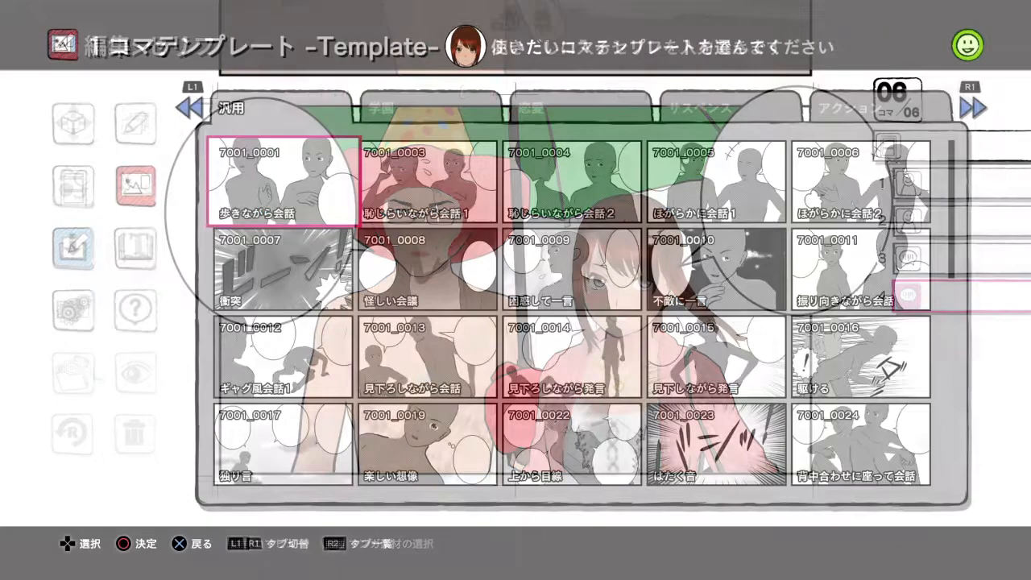
# - Place the one-panel template ギャグ風会話1 (7001_0012) from the 汎用 category as panel 8
pyautogui.press('Down')
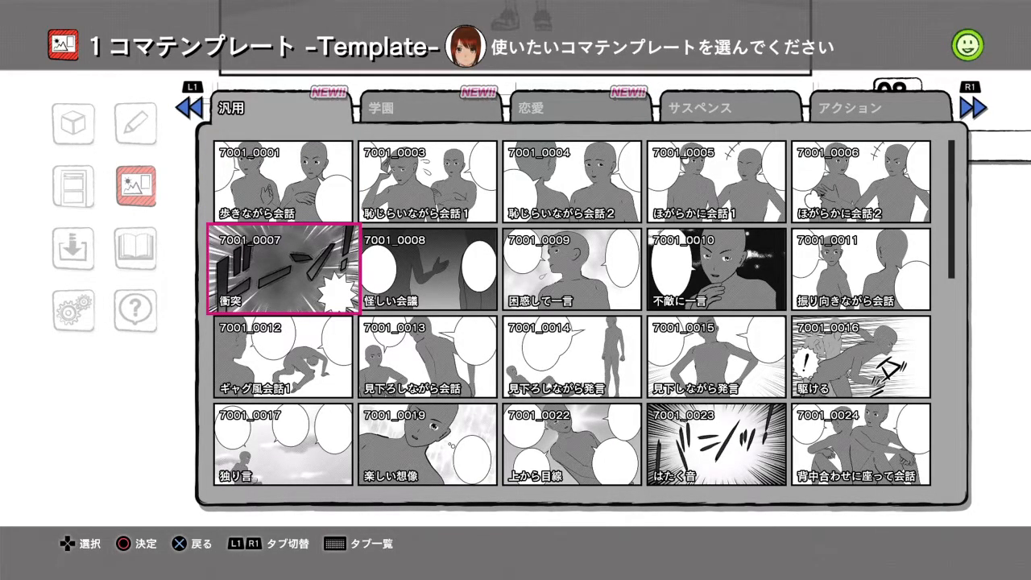
pyautogui.press('Down')
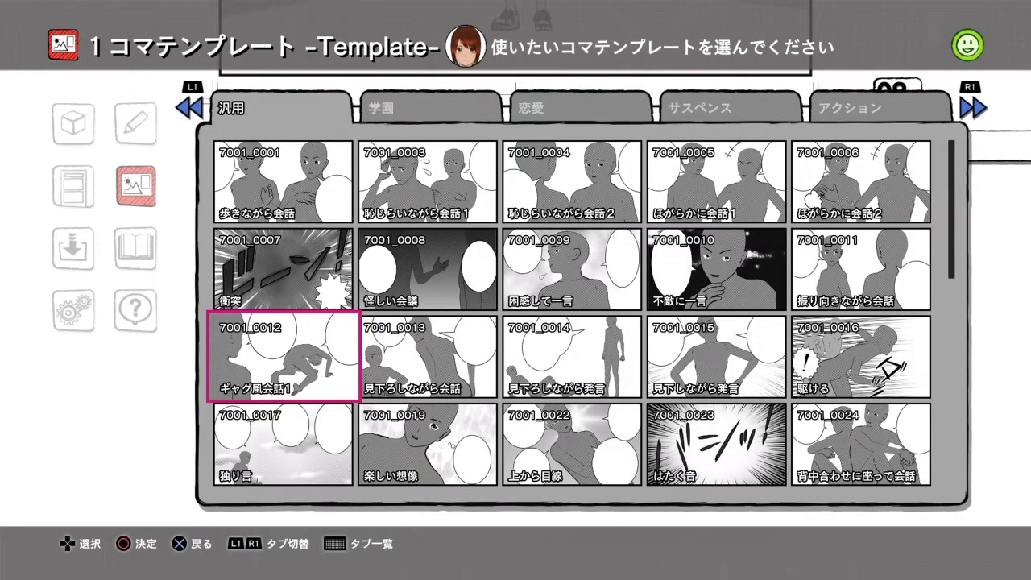
pyautogui.press('Return')
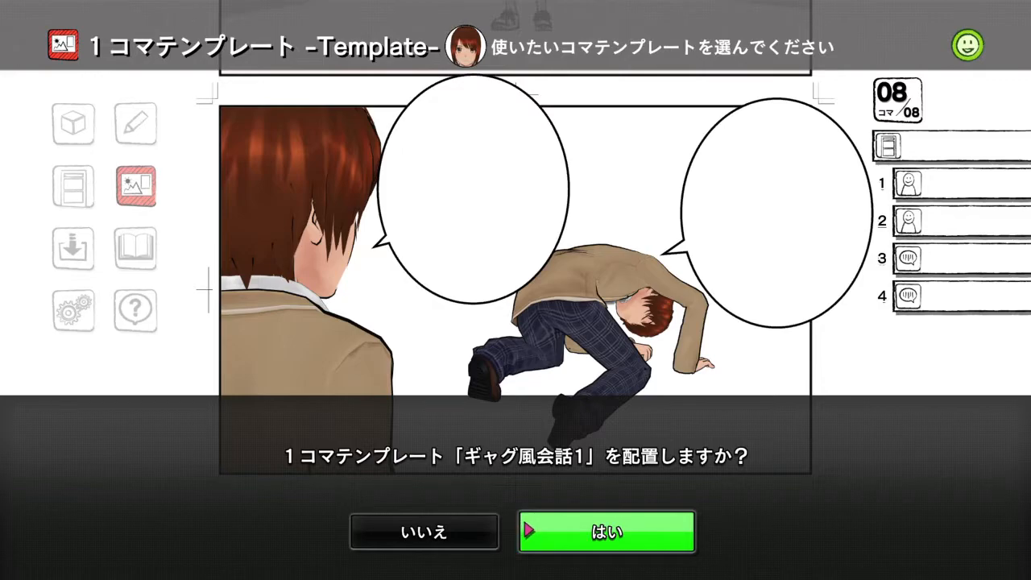
pyautogui.press('Return')
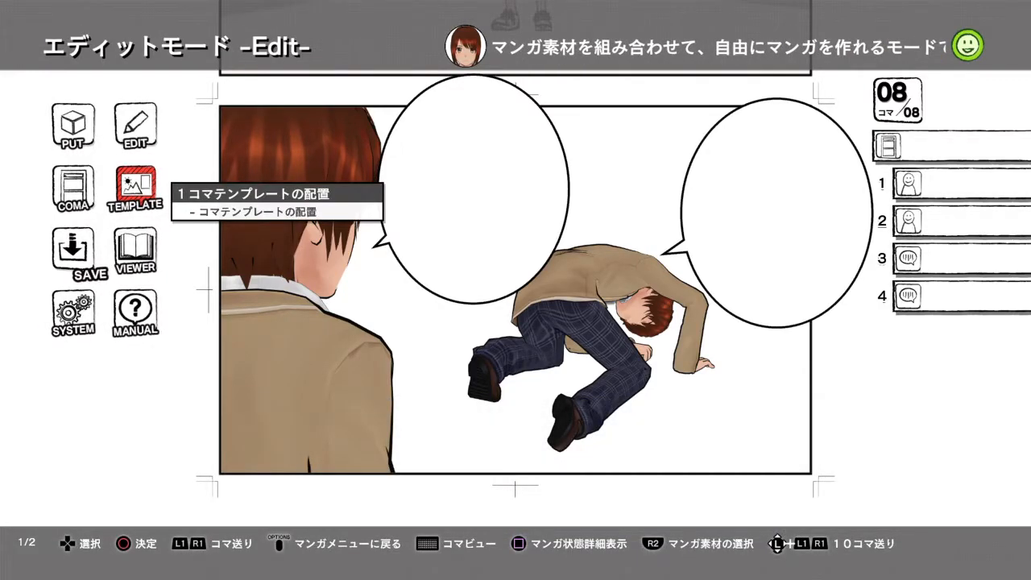
# - Replace the foreground character, material 2 in panel 8, with the female student in the pink cardigan
pyautogui.press('Up')
pyautogui.press('Return')
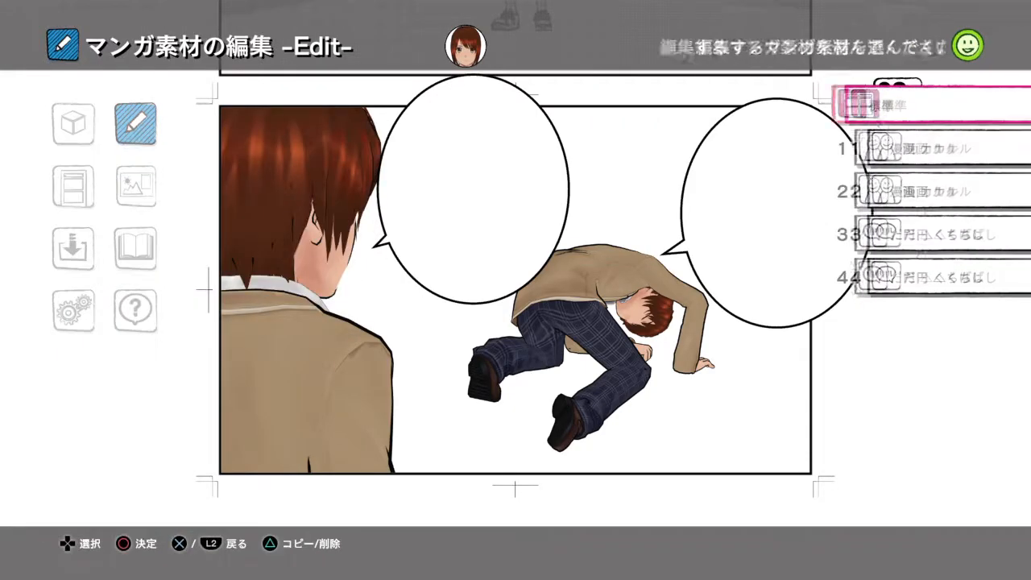
pyautogui.press('Down')
pyautogui.press('Down')
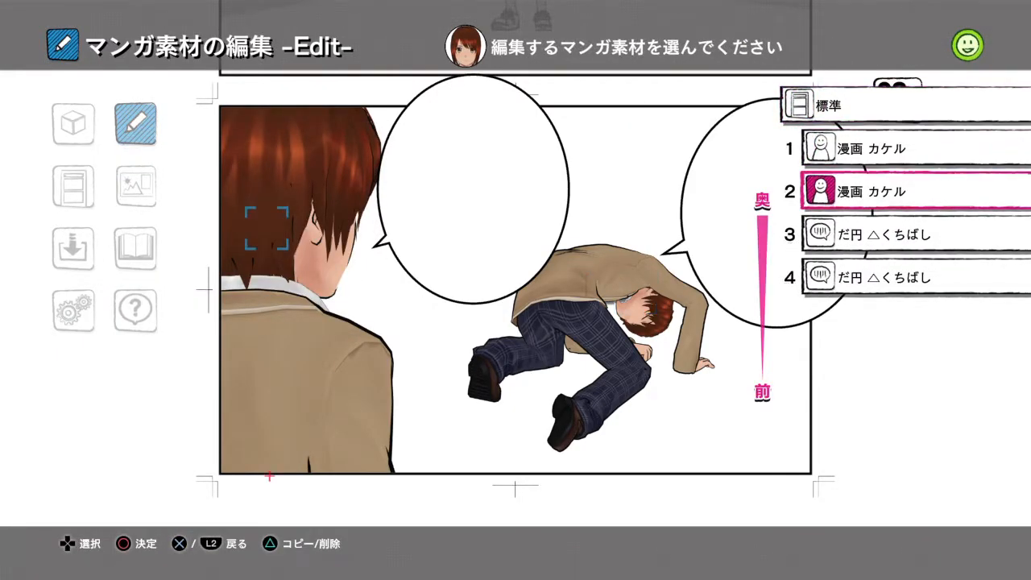
pyautogui.press('Return')
pyautogui.press('Down')
pyautogui.press('Right')
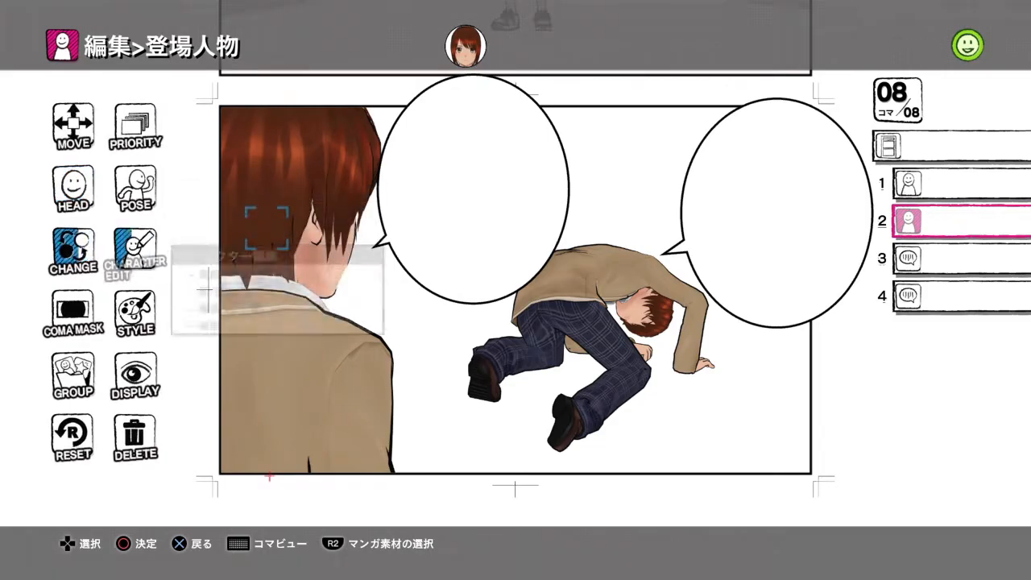
pyautogui.press('Return')
pyautogui.press('Escape')
pyautogui.press('Return')
pyautogui.press('Left')
pyautogui.press('Return')
pyautogui.press('Right')
pyautogui.press('Return')
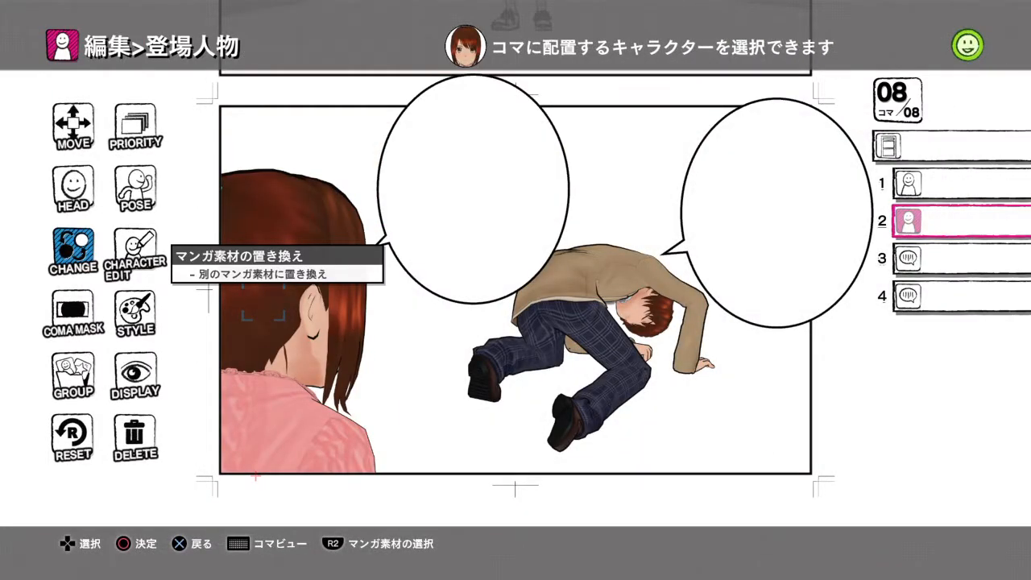
# - Replace the kneeling character, material 1 in panel 8, with the shirtless boxer in the red hat
pyautogui.press('Escape')
pyautogui.press('Up')
pyautogui.press('Return')
pyautogui.press('Right')
pyautogui.press('Left')
pyautogui.press('Return')
pyautogui.press('Right')
pyautogui.press('Right')
pyautogui.press('Return')
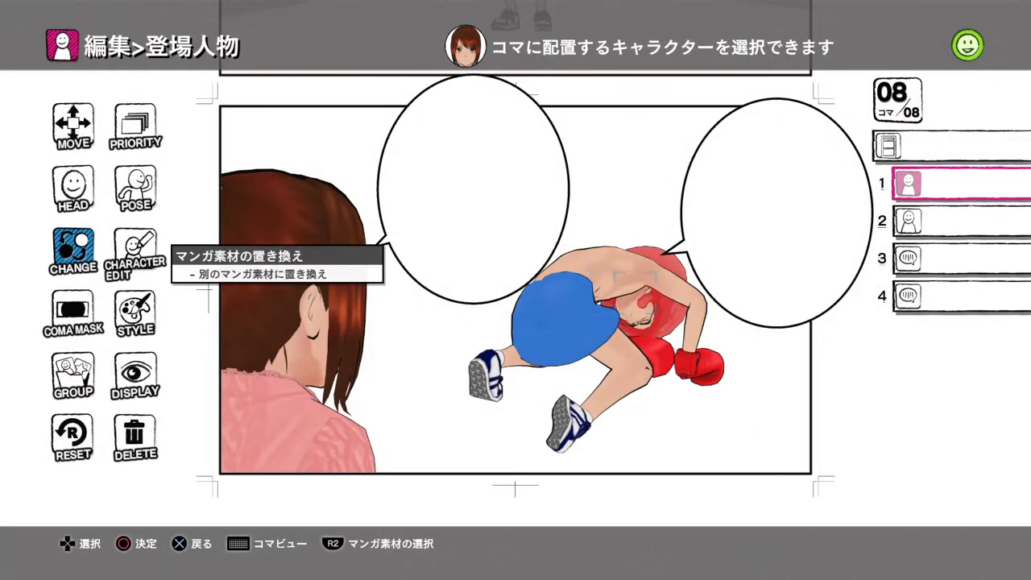
# - Enter the line "Forgive me Oh curry queen" in the boxer's speech balloon, material 3 in panel 8
pyautogui.press('Escape')
pyautogui.press('Down')
pyautogui.press('Down')
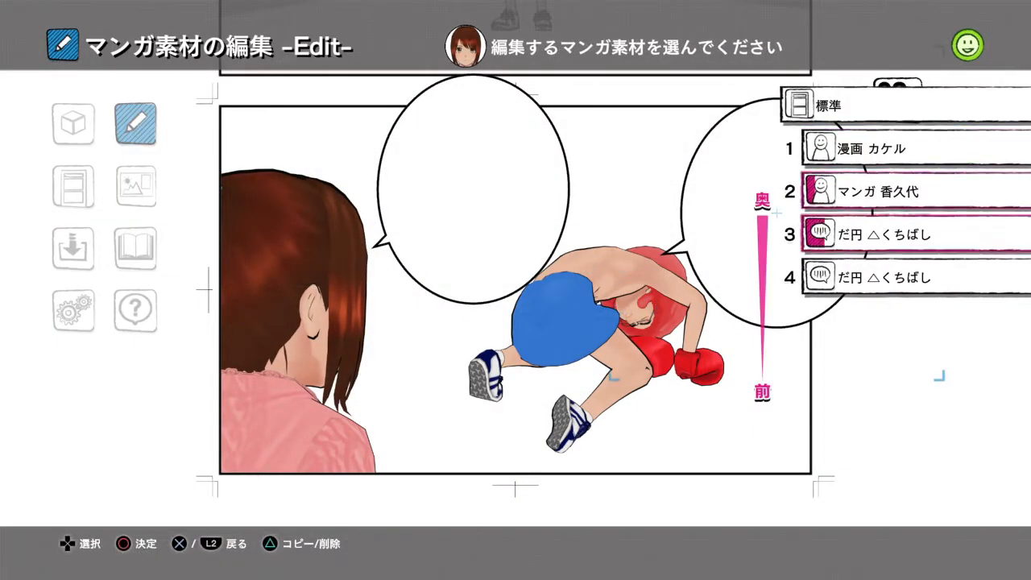
pyautogui.press('Return')
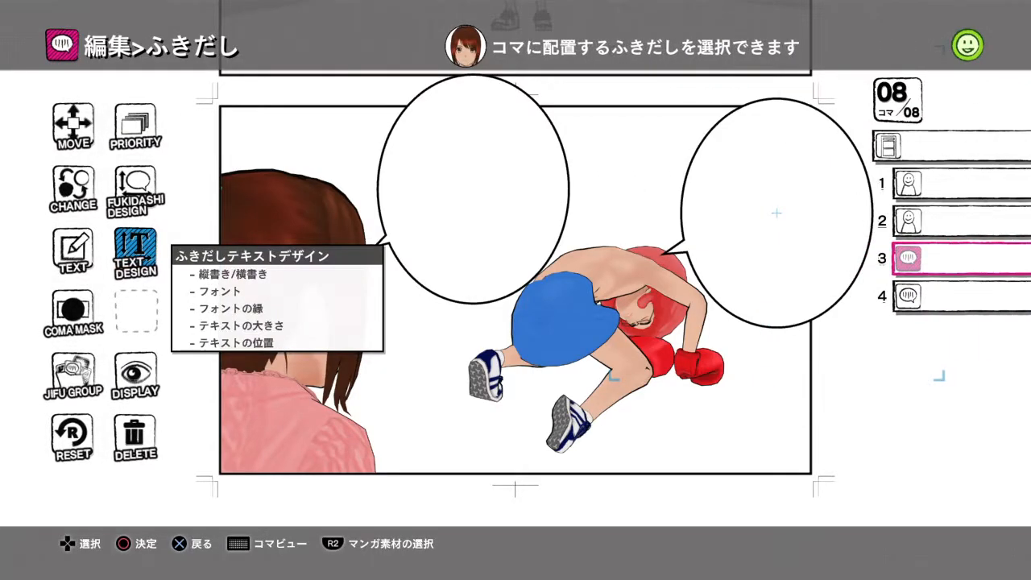
pyautogui.press('Left')
pyautogui.press('Return')
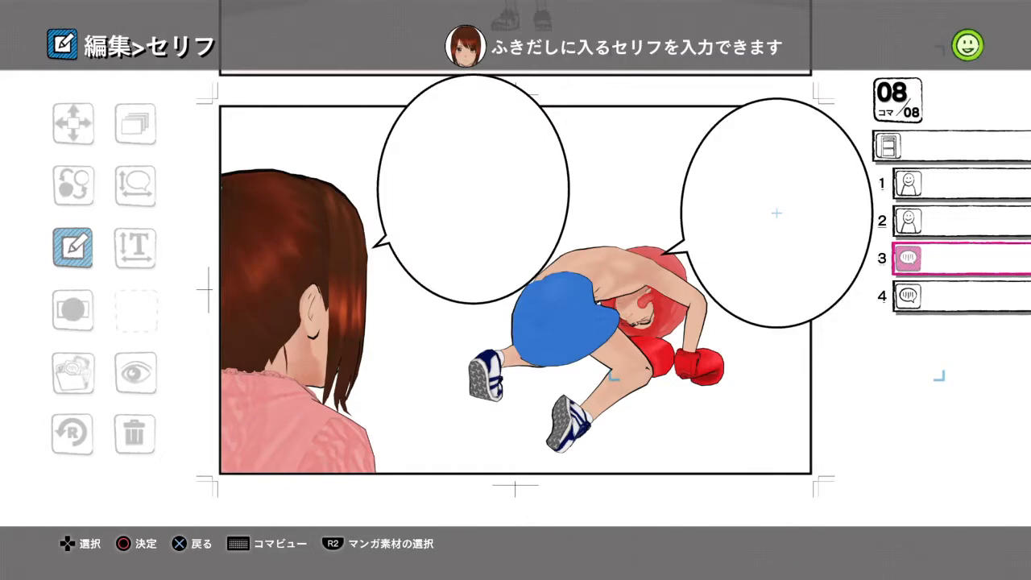
# - Turn the female student in panel 8 towards the viewer, with Y rotation 21.0° and zoom 141.3%, and apply the move
pyautogui.press('Left')
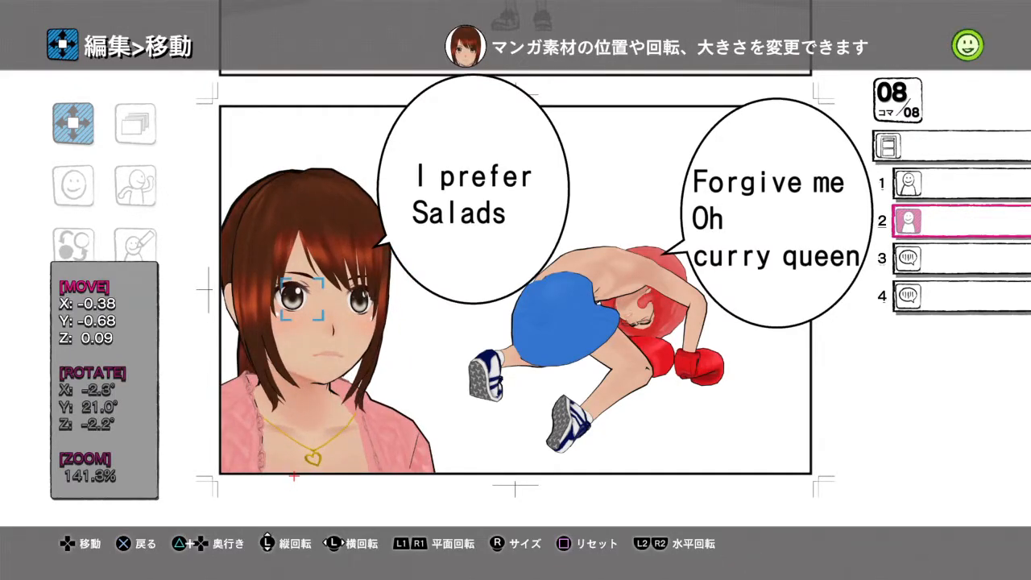
pyautogui.press('Escape')
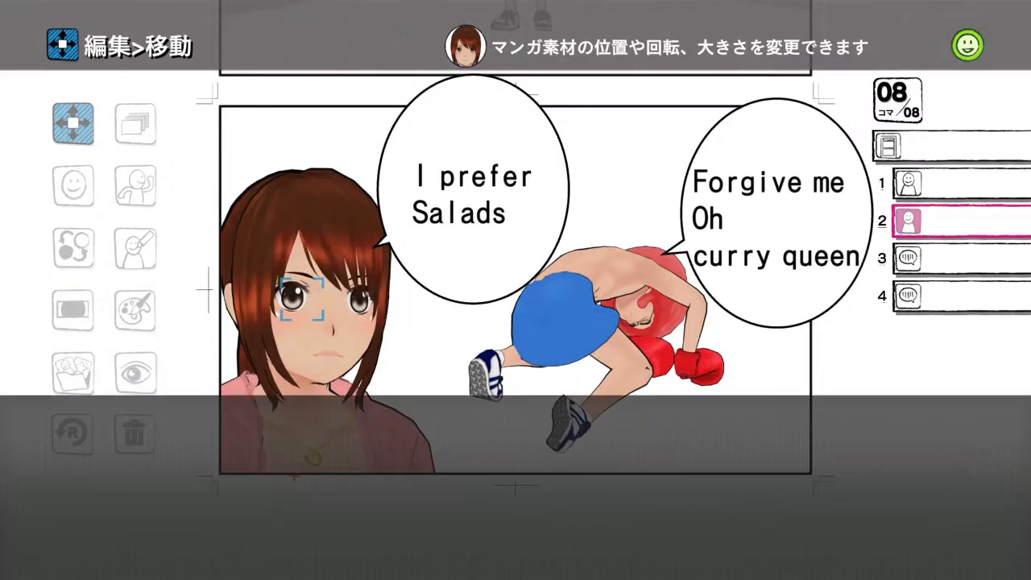
pyautogui.press('Return')
# - Set the eyebrows of the female student in panel 8 to まゆ 怒る 中 (angry, medium)
pyautogui.press('Down')
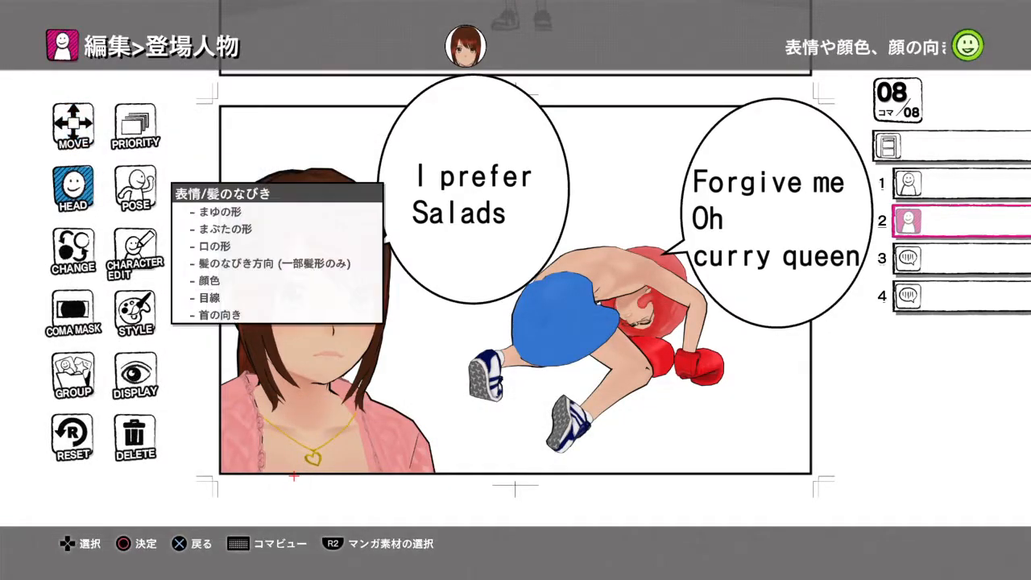
pyautogui.press('Down')
pyautogui.press('Up')
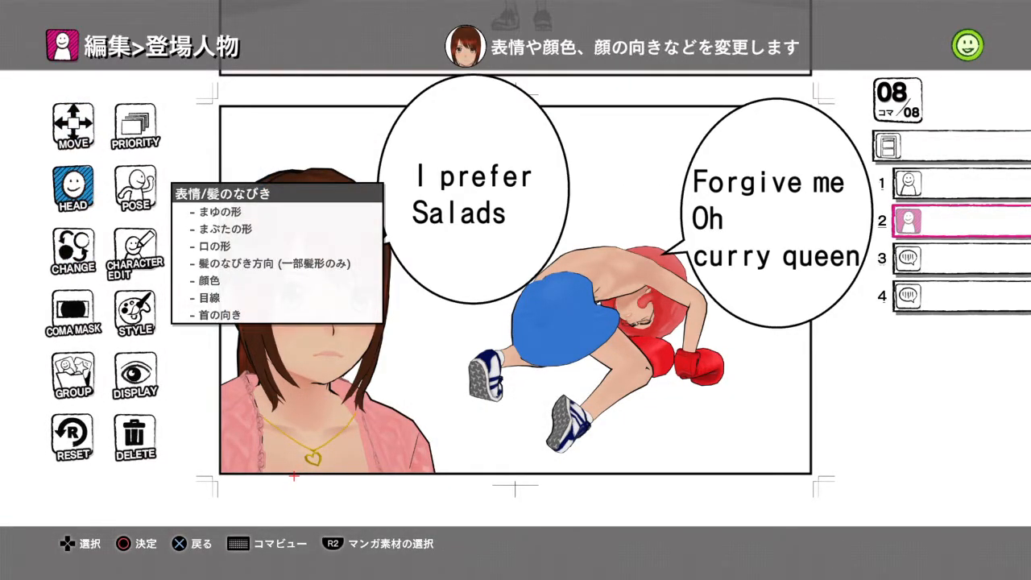
pyautogui.press('Return')
pyautogui.press('Left')
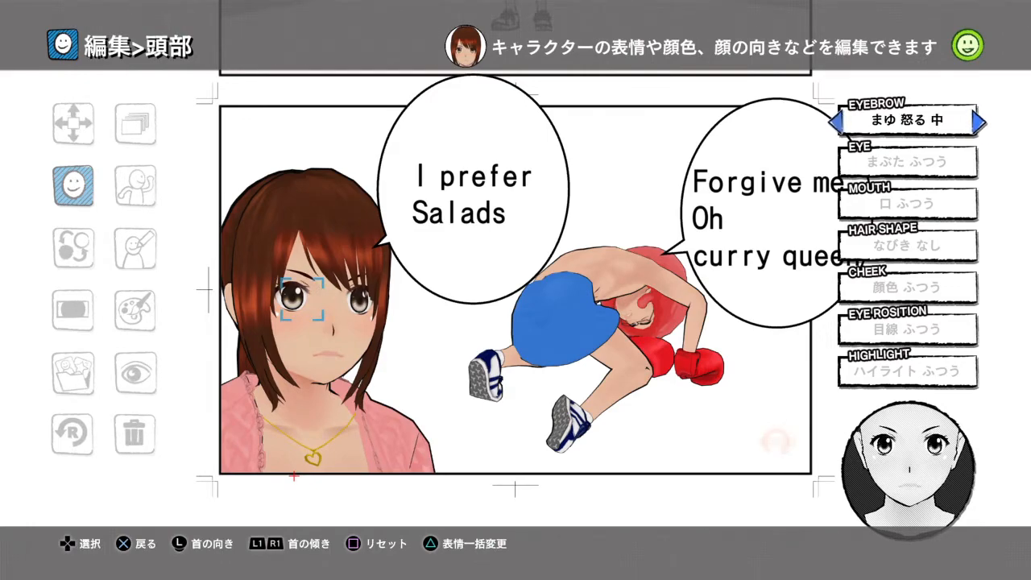
# - Set the female student's eyelids in panel 8 to まぶた びっくり (surprised)
pyautogui.press('Down')
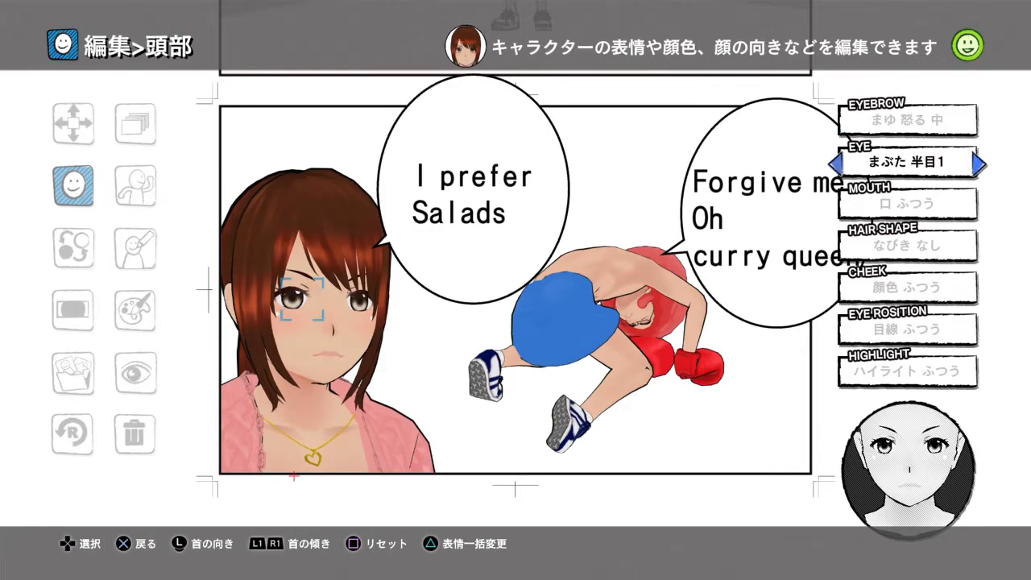
pyautogui.press('Right')
pyautogui.press('Left')
pyautogui.press('Left')
pyautogui.press('Left')
pyautogui.press('Left')
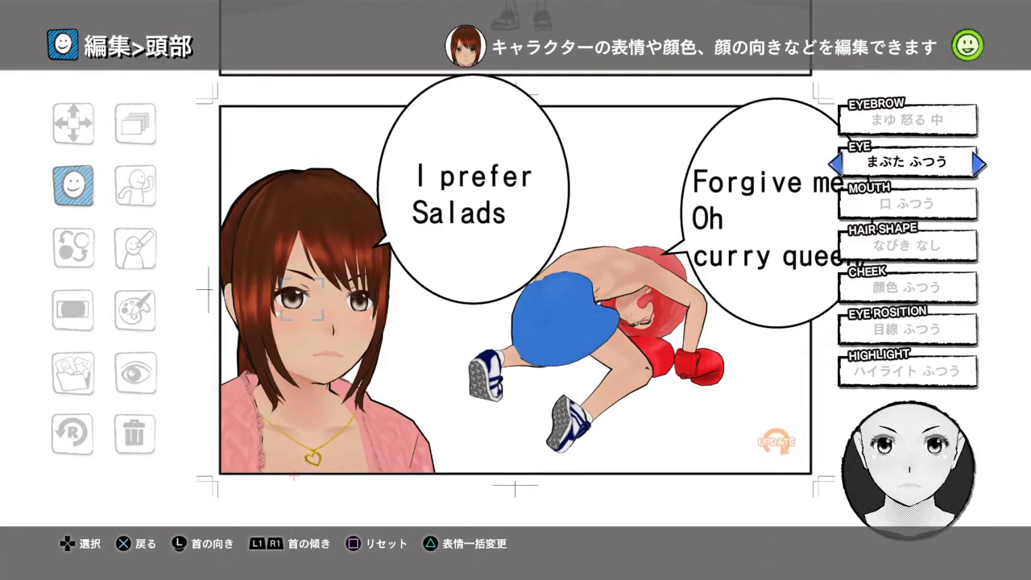
pyautogui.press('Left')
pyautogui.press('Left')
pyautogui.press('Left')
pyautogui.press('Left')
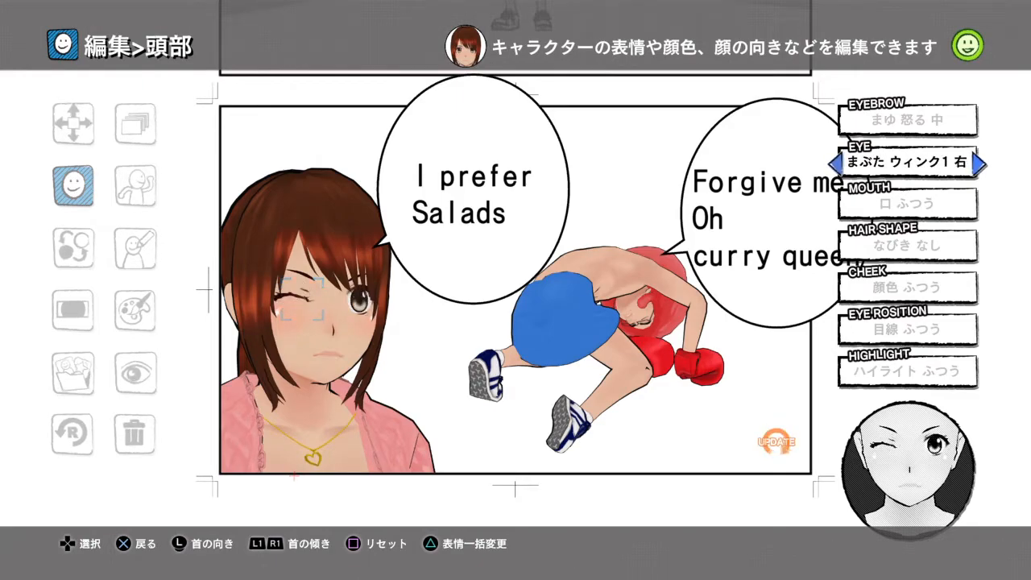
pyautogui.press('Left')
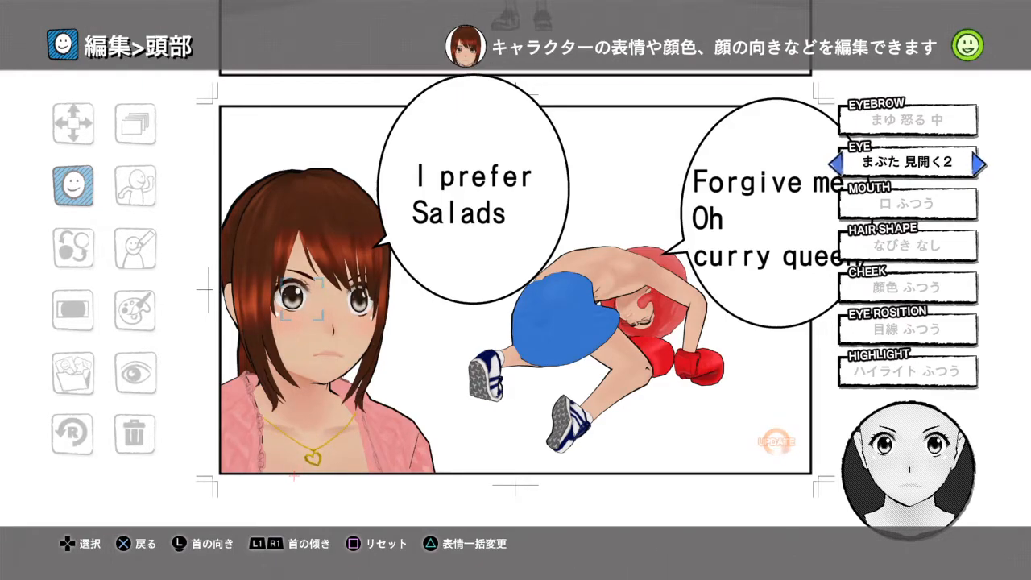
pyautogui.press('Right')
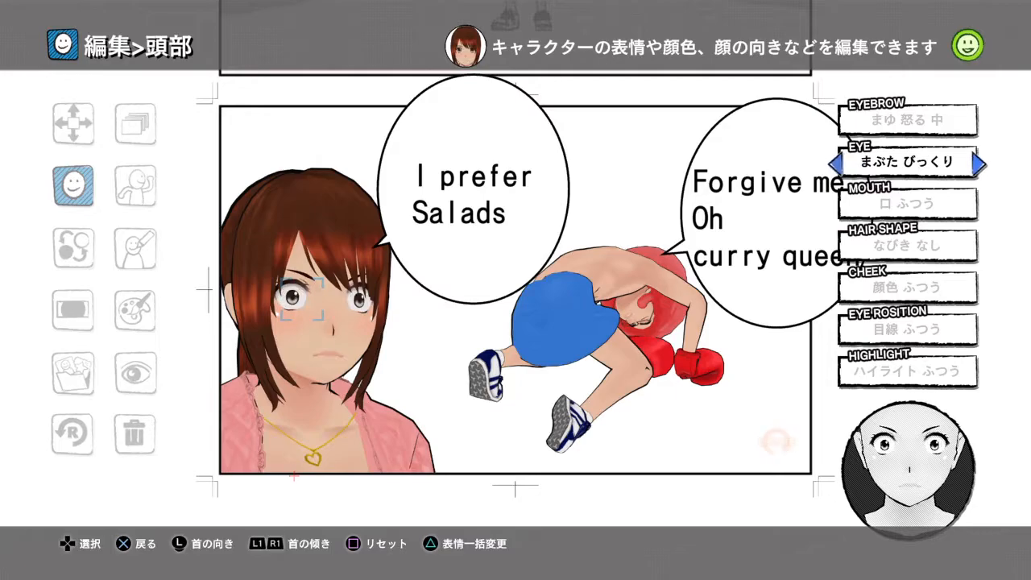
# - Change the mouth shape of the female student in panel 8
pyautogui.press('Down')
pyautogui.press('Right')
pyautogui.press('Right')
pyautogui.press('Right')
pyautogui.press('Right')
pyautogui.press('Right')
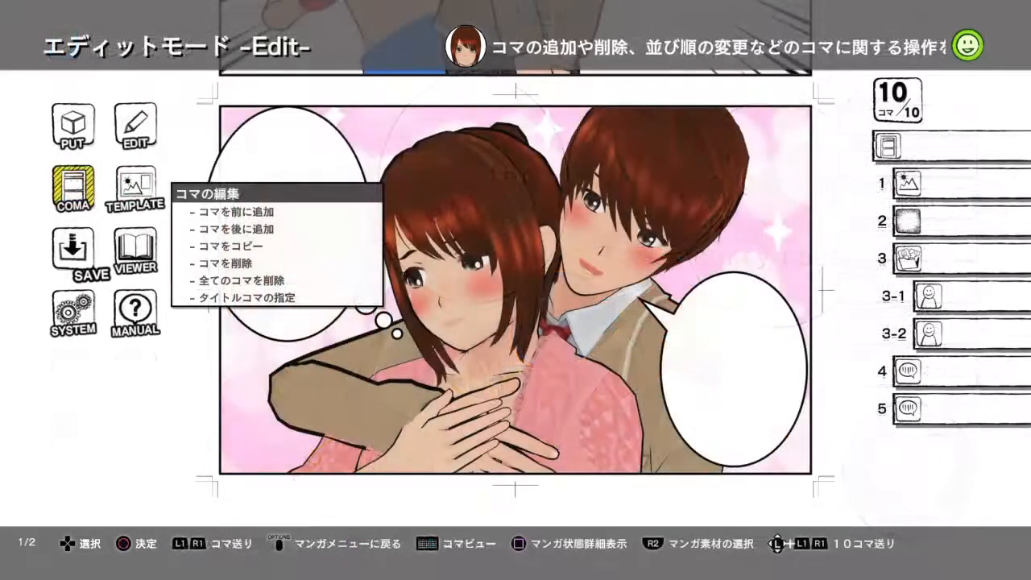
# - Replace the male student at the back, material 3-1 in panel 10, with the shirtless boxer in the red hat
pyautogui.press('Down')
pyautogui.press('Up')
pyautogui.press('Up')
pyautogui.press('Right')
pyautogui.press('Return')
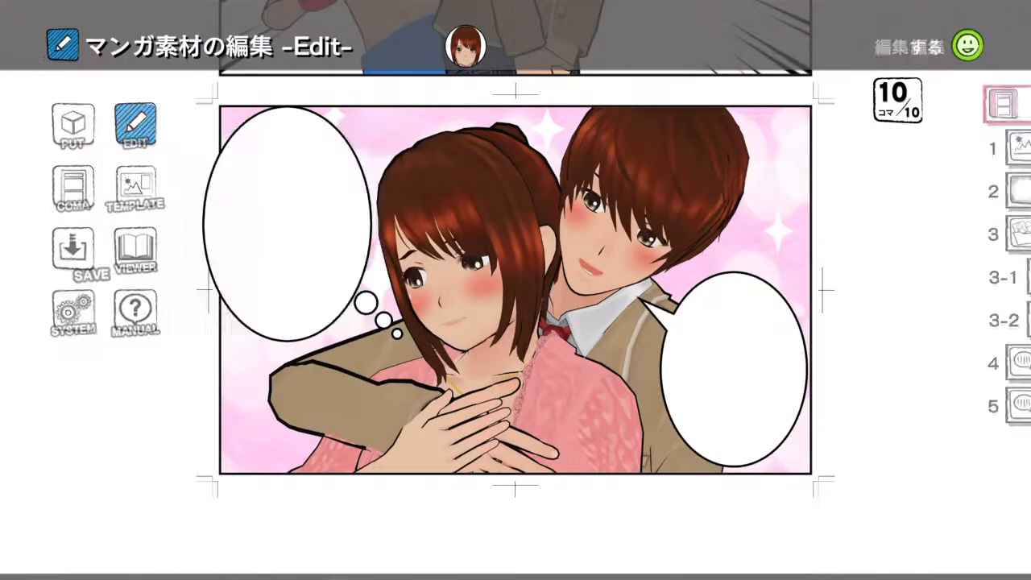
pyautogui.press('Down')
pyautogui.press('Down')
pyautogui.press('Down')
pyautogui.press('Down')
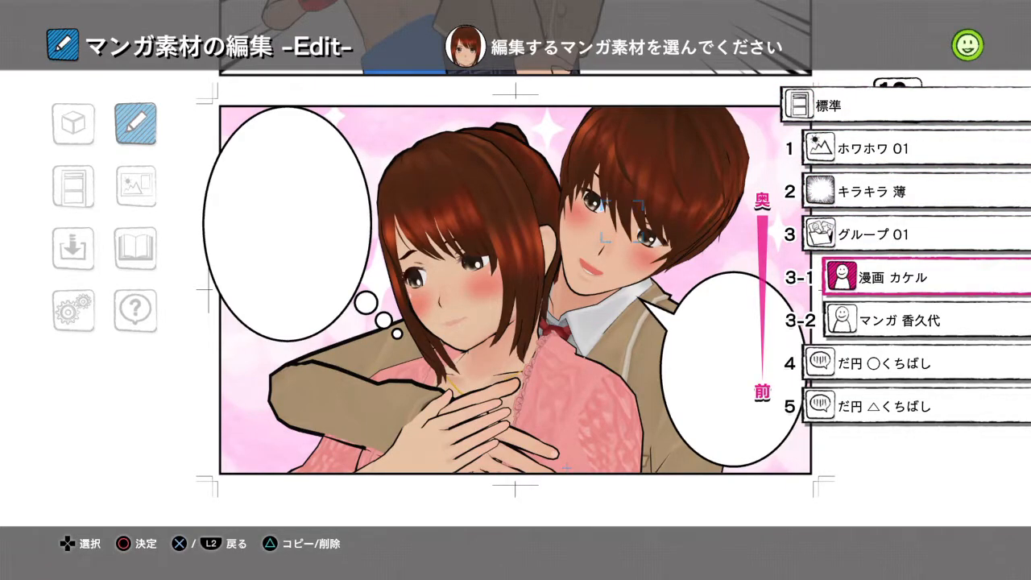
pyautogui.press('Return')
pyautogui.press('Return')
pyautogui.press('Right')
pyautogui.press('Right')
pyautogui.press('Return')
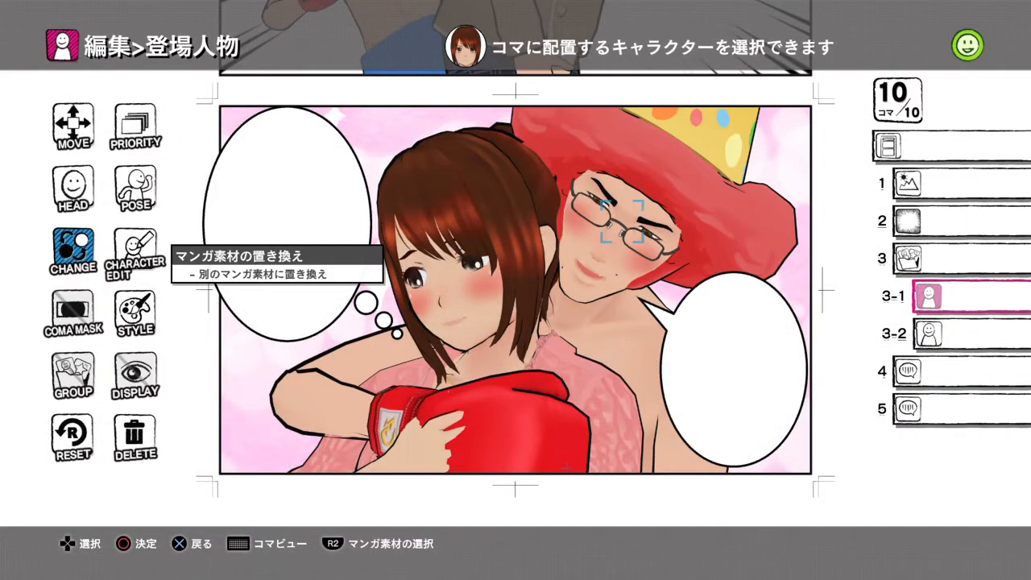
# - Replace the female student in front, material 3-2 in panel 10, with the male student in the brown blazer
pyautogui.press('Down')
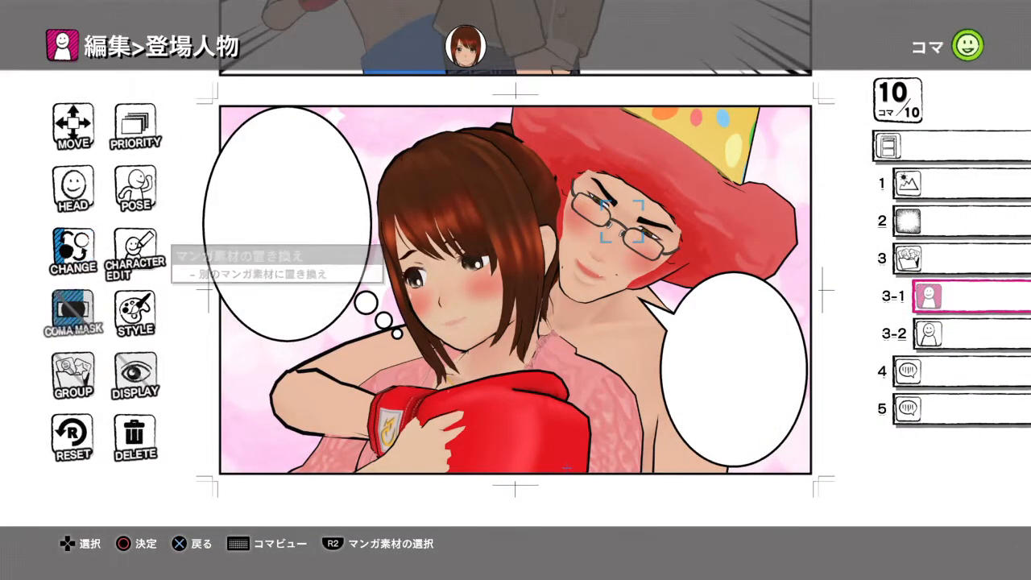
pyautogui.press('Up')
pyautogui.press('Escape')
pyautogui.press('Down')
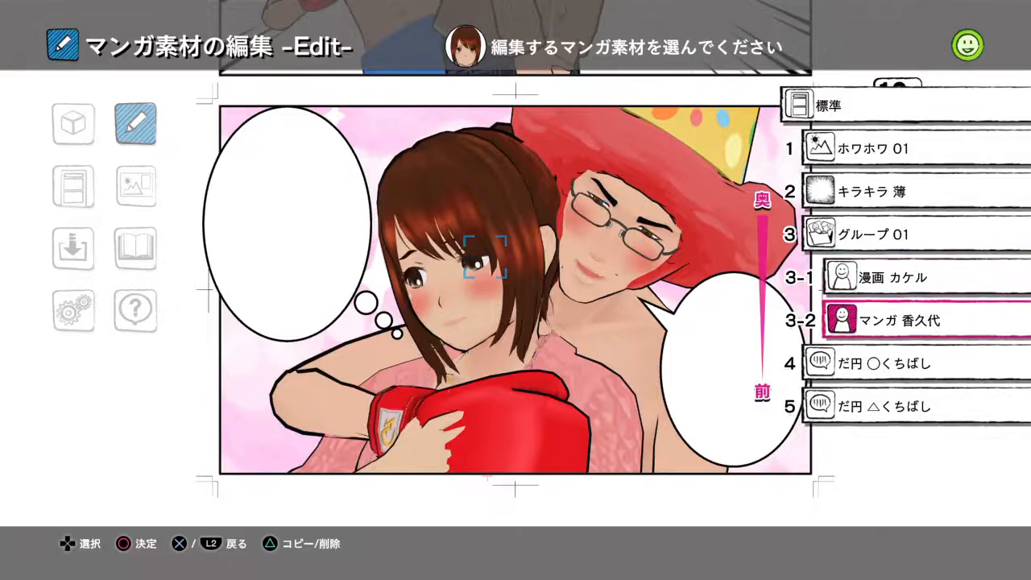
pyautogui.press('Return')
pyautogui.press('Return')
pyautogui.press('Left')
pyautogui.press('Return')
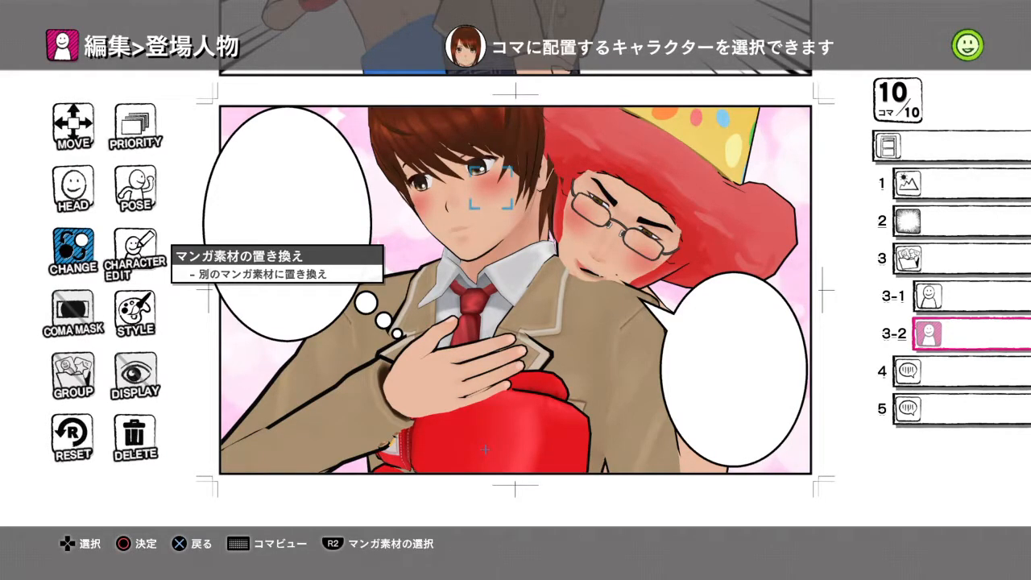
pyautogui.press('Escape')
# - Give the boxer in panel 7 the open green umbrella (傘) as his right-hand item
pyautogui.press('Return')
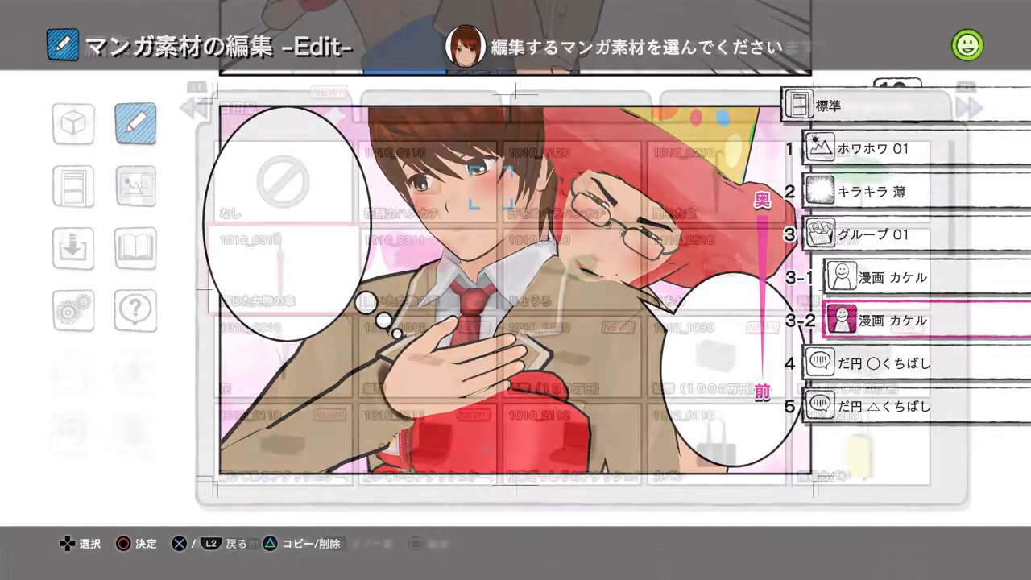
pyautogui.press('Down')
pyautogui.press('Right')
pyautogui.press('Right')
pyautogui.press('Right')
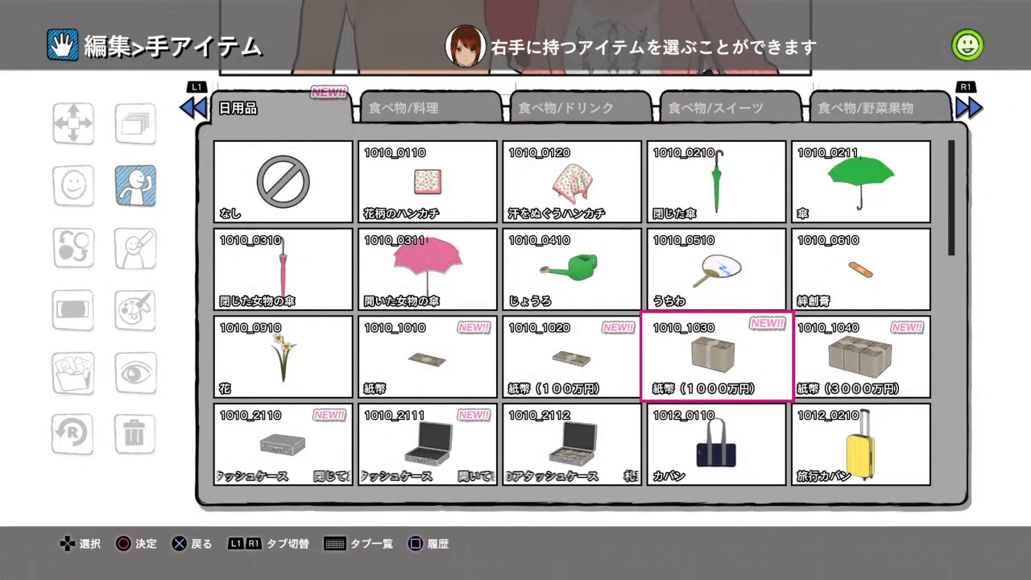
pyautogui.press('Up')
pyautogui.press('Up')
pyautogui.press('Right')
pyautogui.press('Return')
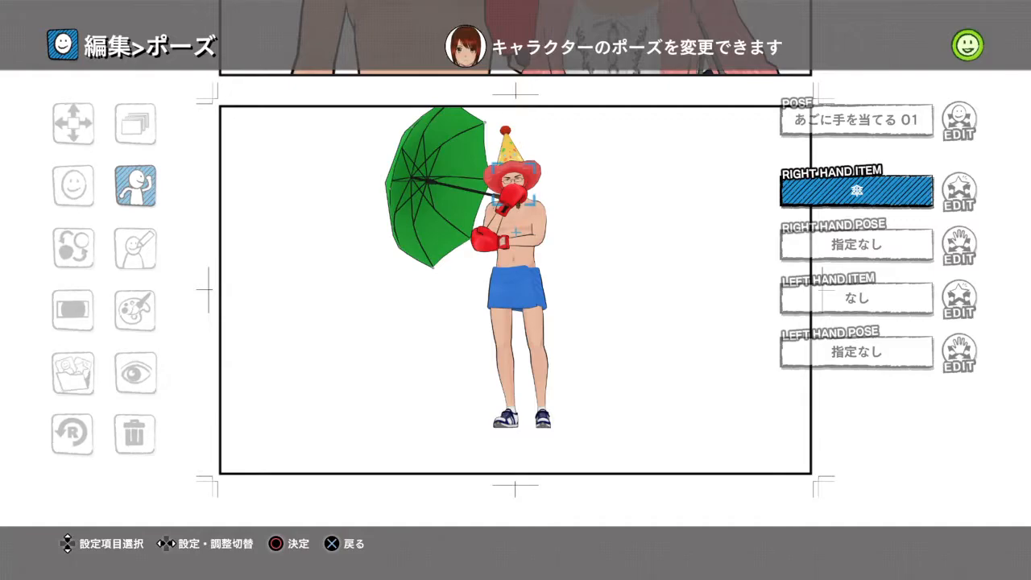
# - Set the boxer's right-hand pose to 2100_0080, with thumb and index finger raised
pyautogui.press('Down')
pyautogui.press('Down')
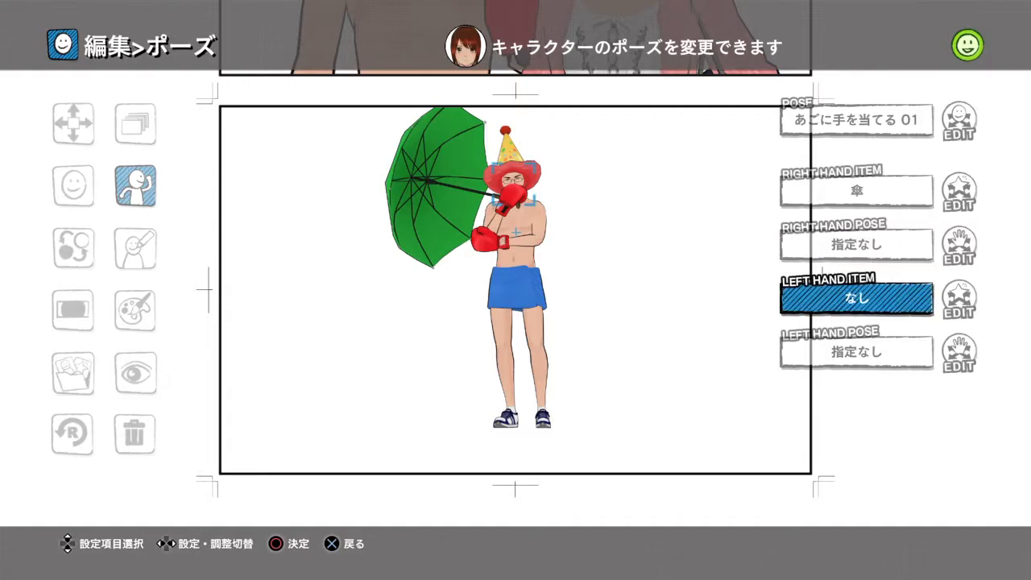
pyautogui.press('Up')
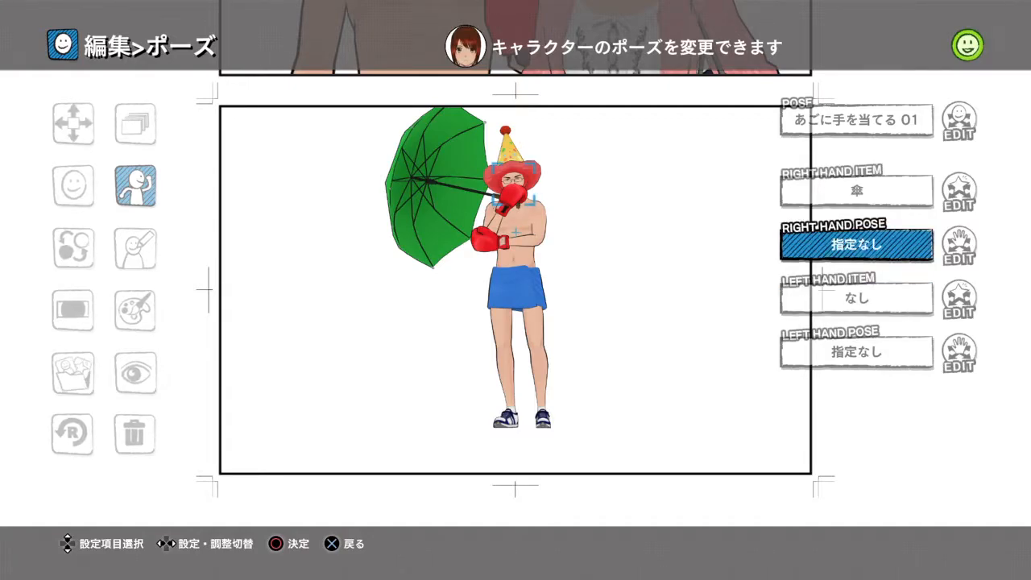
pyautogui.press('Return')
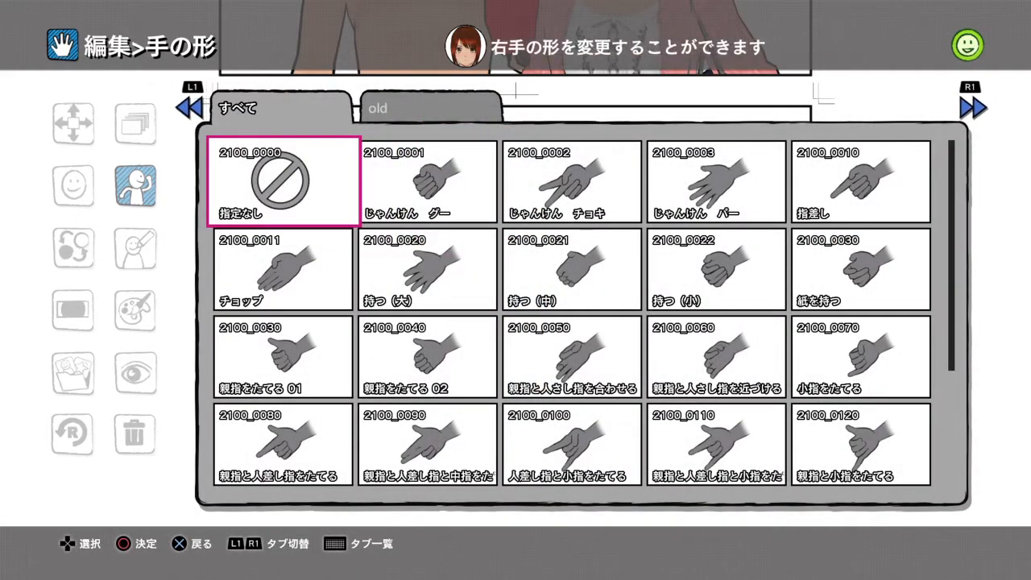
pyautogui.press('Down')
pyautogui.press('Down')
pyautogui.press('Down')
pyautogui.press('Down')
pyautogui.press('Up')
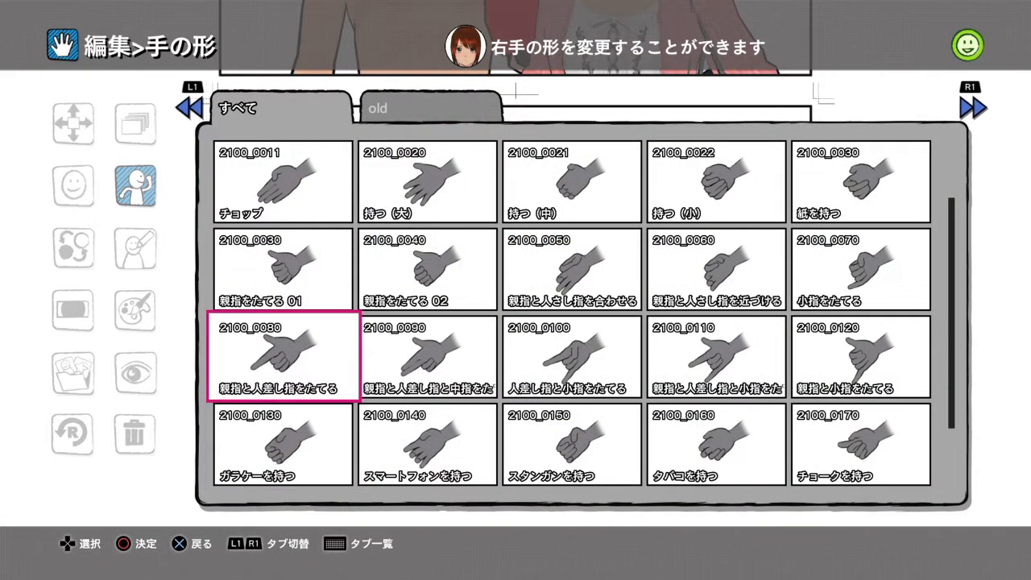
pyautogui.press('Return')
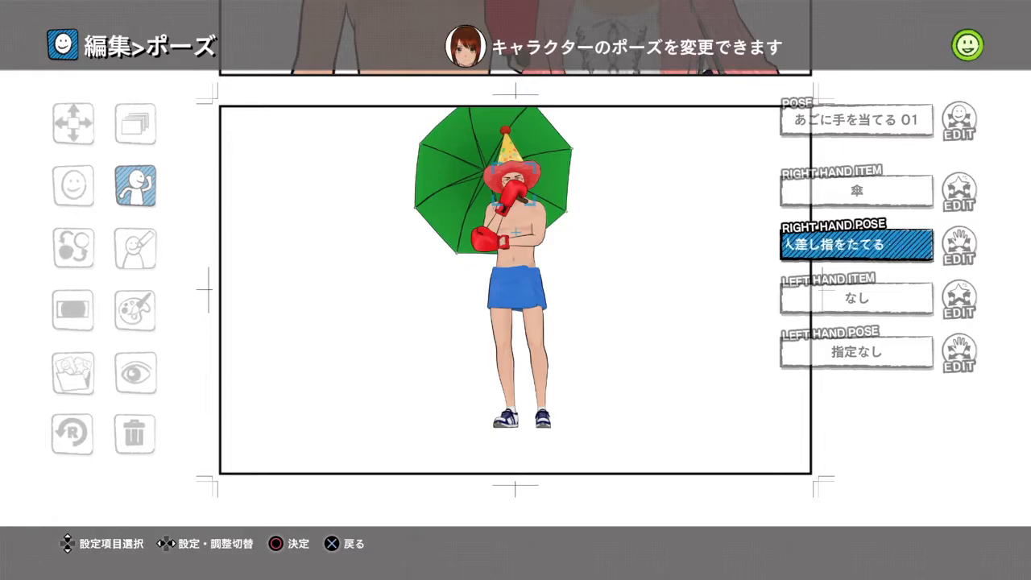
# - Reset the boxer's right-hand pose to 指定なし (unspecified)
pyautogui.press('Return')
pyautogui.press('Up')
pyautogui.press('Up')
pyautogui.press('Up')
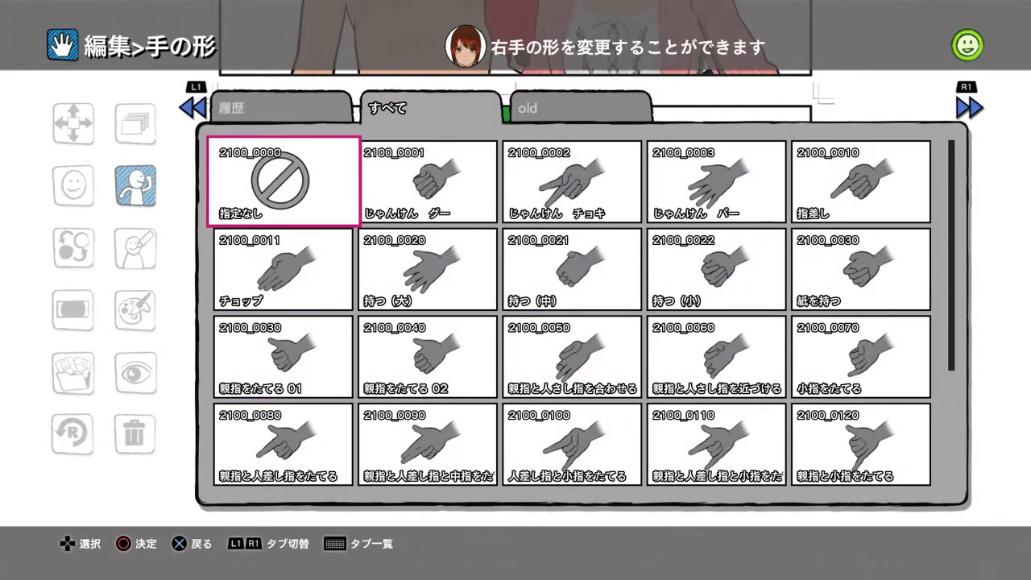
pyautogui.press('Return')
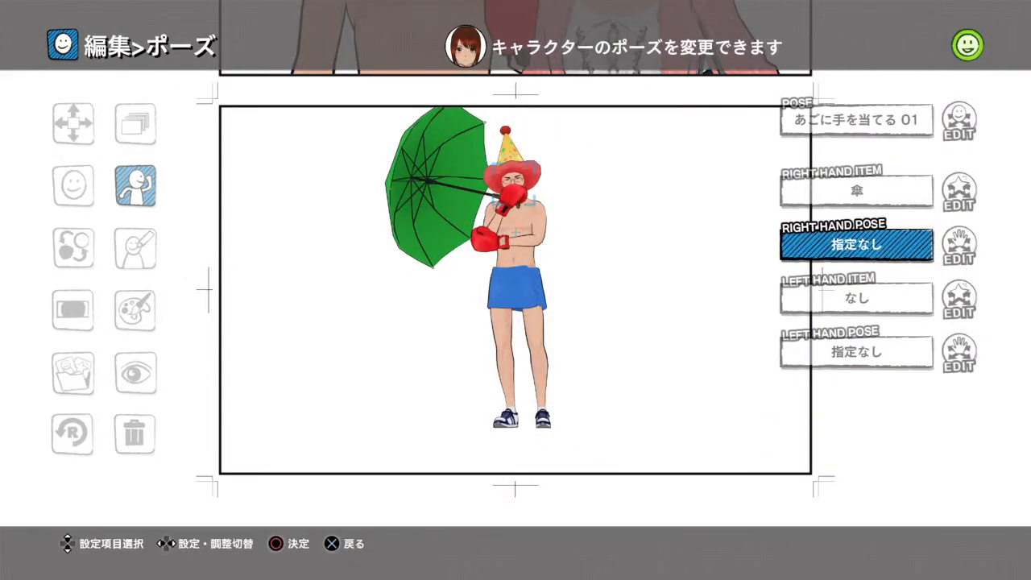
# - Give the boxer the open attaché case, 1010_2111, as his left-hand item
pyautogui.press('Up')
pyautogui.press('Up')
pyautogui.press('Down')
pyautogui.press('Down')
pyautogui.press('Down')
pyautogui.press('Return')
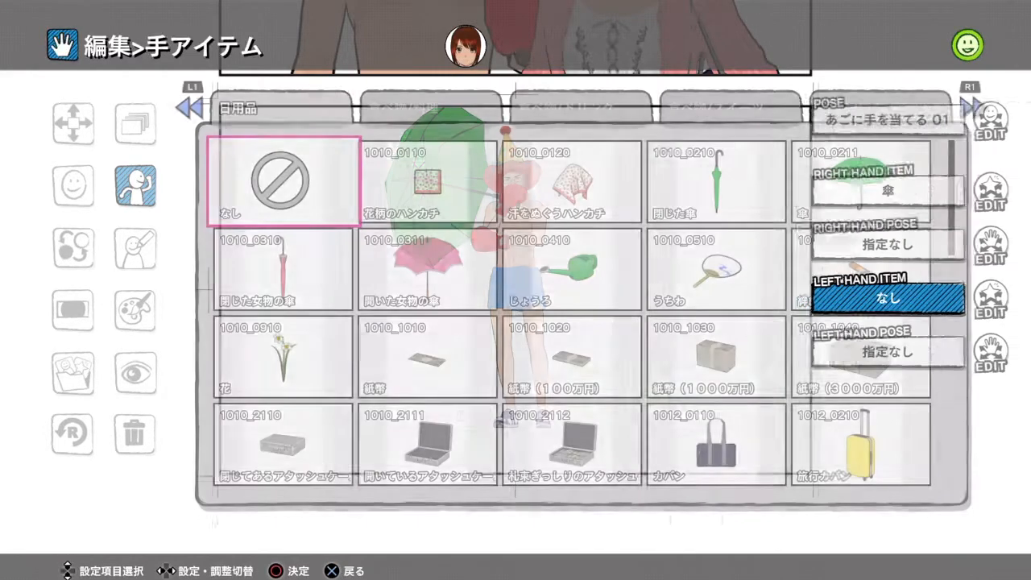
pyautogui.press('Down')
pyautogui.press('Down')
pyautogui.press('Down')
pyautogui.press('Right')
pyautogui.press('Return')
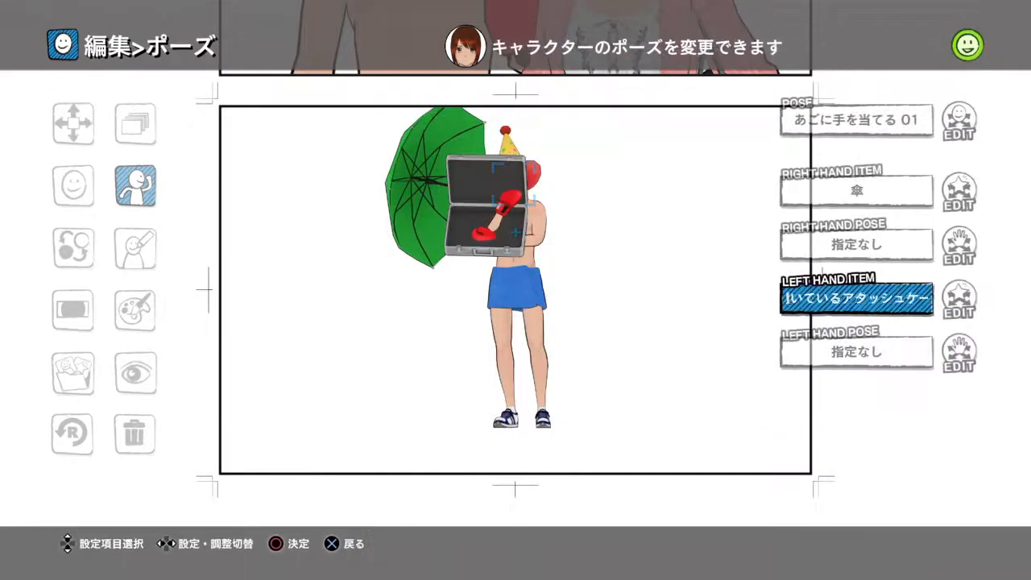
# - Swap the boxer's left-hand item for the attaché case full of banknotes, 1010_2112
pyautogui.press('Return')
pyautogui.press('Right')
pyautogui.press('Right')
pyautogui.press('Right')
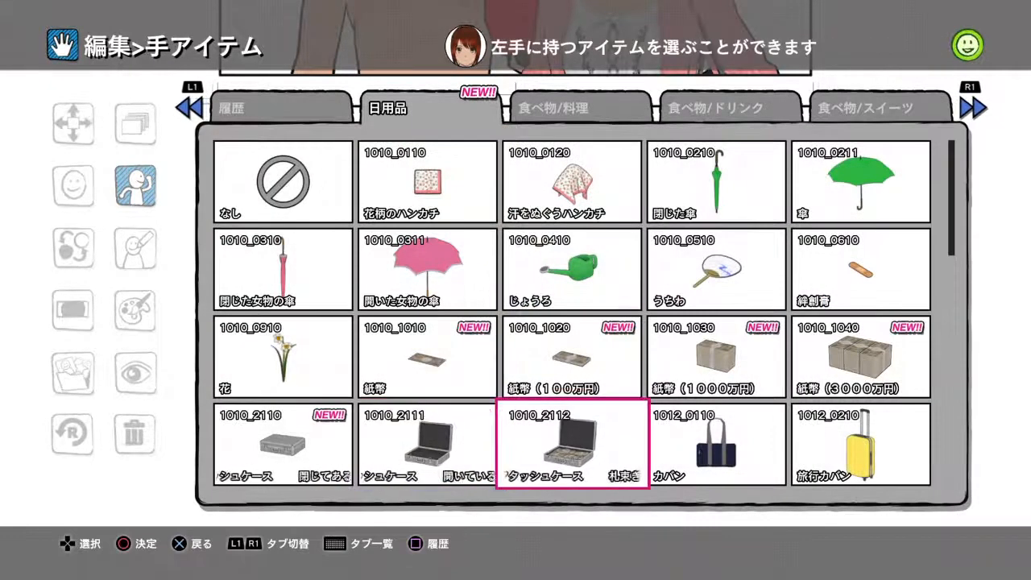
pyautogui.press('Return')
# - Swap the boxer's left-hand item for the opaque-lens glasses, レンズが透けないメガネ
pyautogui.press('Return')
pyautogui.press('Down')
pyautogui.press('Down')
pyautogui.press('Down')
pyautogui.press('Down')
pyautogui.press('Down')
pyautogui.press('Down')
pyautogui.press('Down')
pyautogui.press('Down')
pyautogui.press('Up')
pyautogui.press('Return')
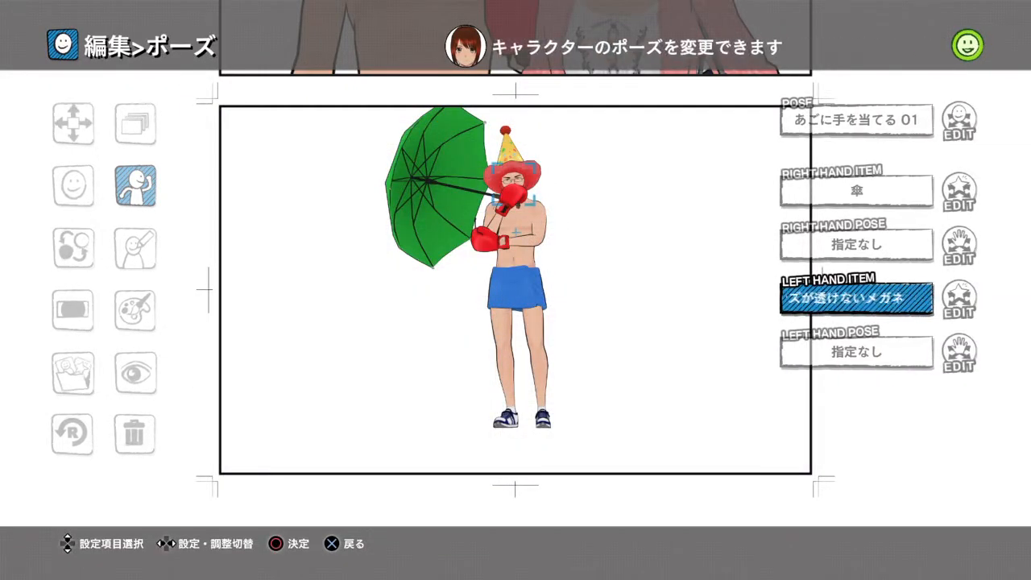
# - Try the folding fan (扇子) and the Christmas tree (クリスマスツリー) as the boxer's left-hand item
pyautogui.press('Return')
pyautogui.press('Return')
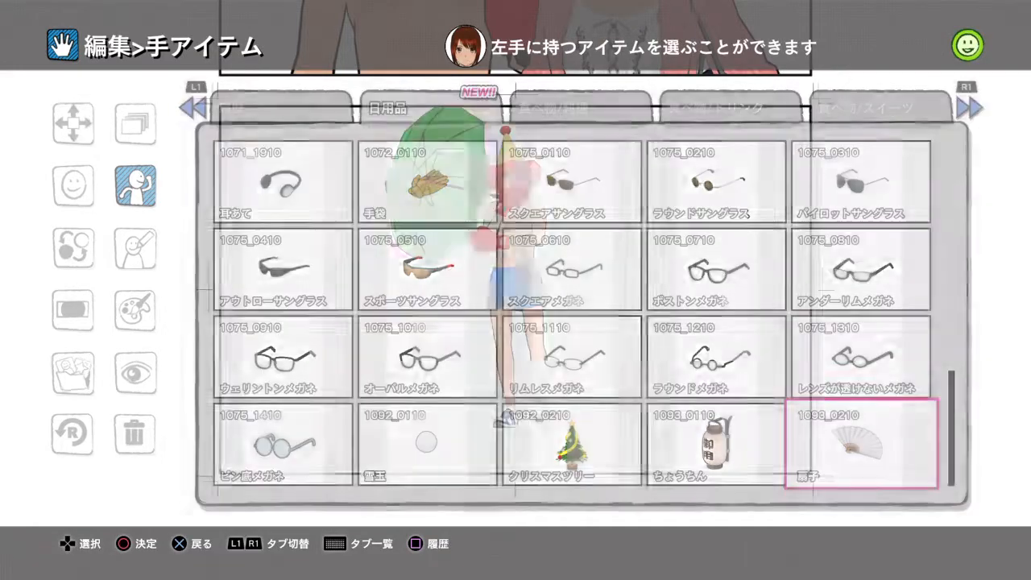
pyautogui.press('Return')
pyautogui.press('Left')
pyautogui.press('Left')
pyautogui.press('Return')
pyautogui.press('Return')
# - Set the boxer's left-hand item to なし (none) and apply the pose changes in panel 7
pyautogui.press('Left')
pyautogui.press('Left')
pyautogui.press('Up')
pyautogui.press('Up')
pyautogui.press('Up')
pyautogui.press('Up')
pyautogui.press('Up')
pyautogui.press('Up')
pyautogui.press('Up')
pyautogui.press('Up')
pyautogui.press('Up')
pyautogui.press('Up')
pyautogui.press('Up')
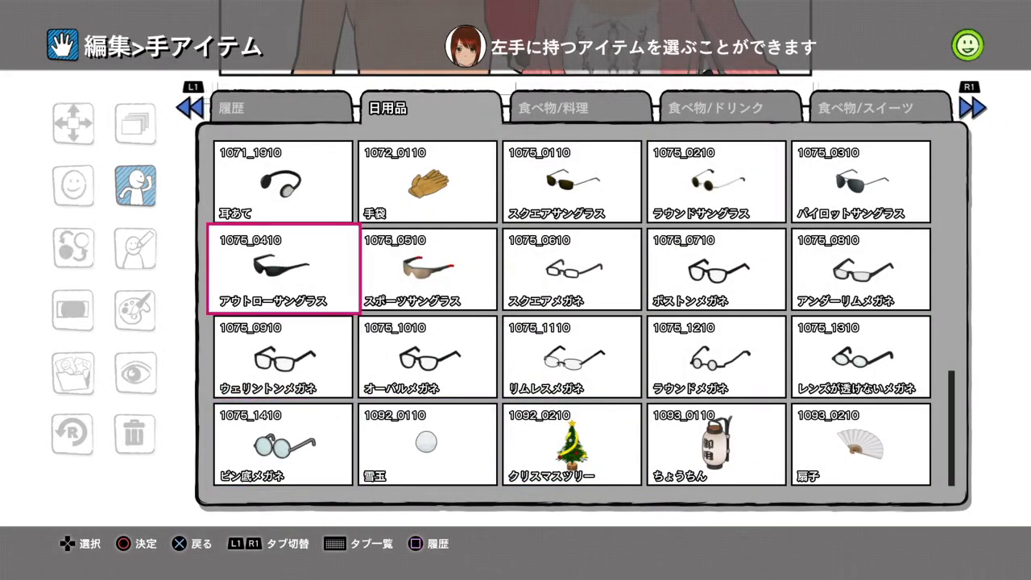
pyautogui.press('Return')
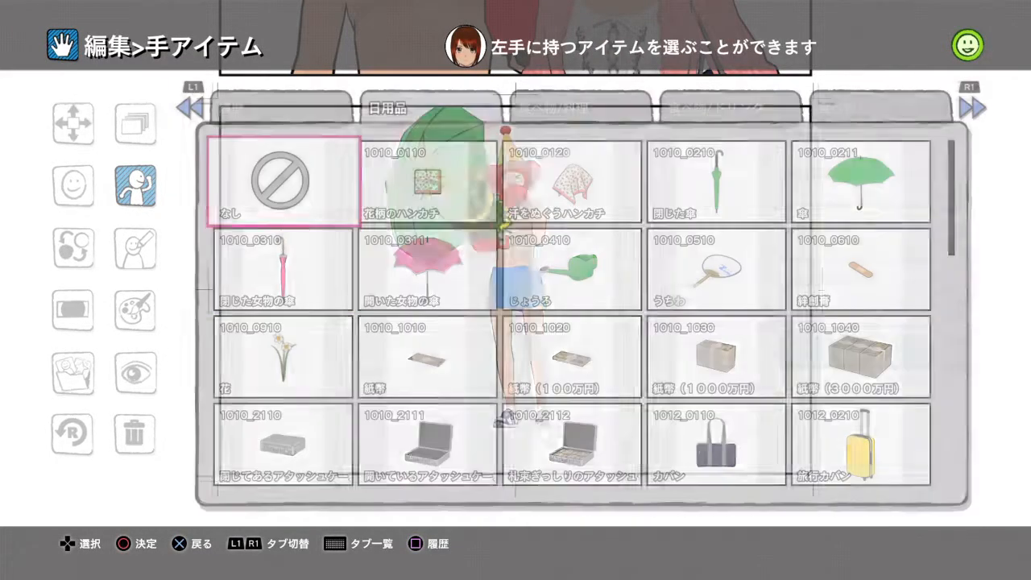
pyautogui.press('Escape')
pyautogui.press('Return')
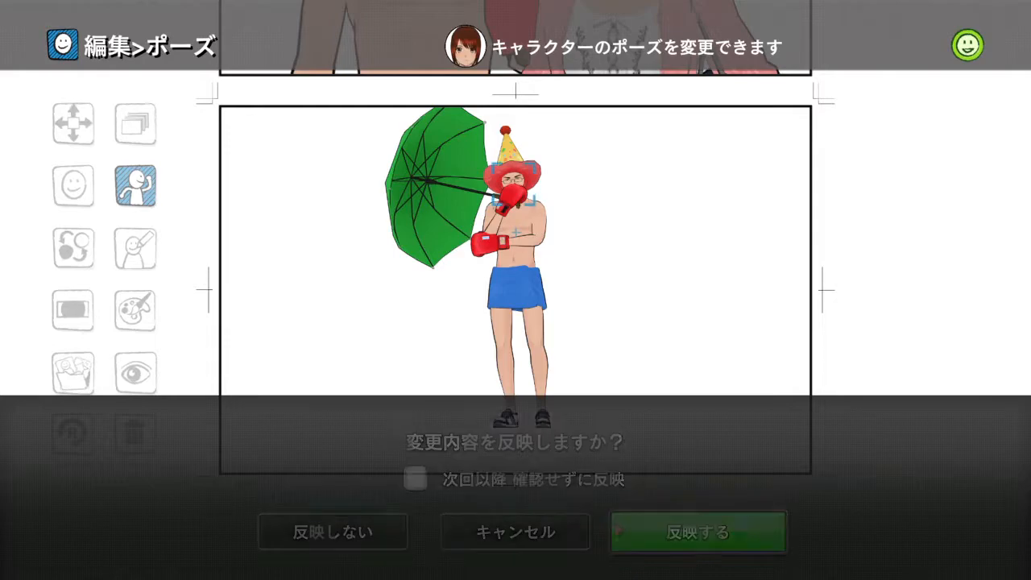
# - Open the boxer's style settings in panel 7 and set the tone to sepia (セピア調)
pyautogui.press('Down')
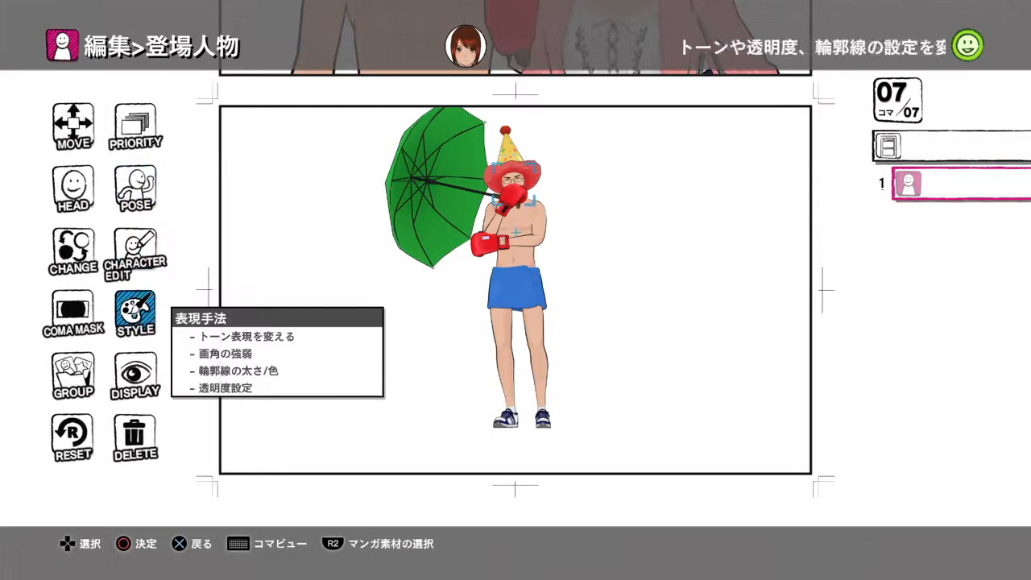
pyautogui.press('Return')
pyautogui.press('Left')
pyautogui.press('Left')
pyautogui.press('Left')
pyautogui.press('Left')
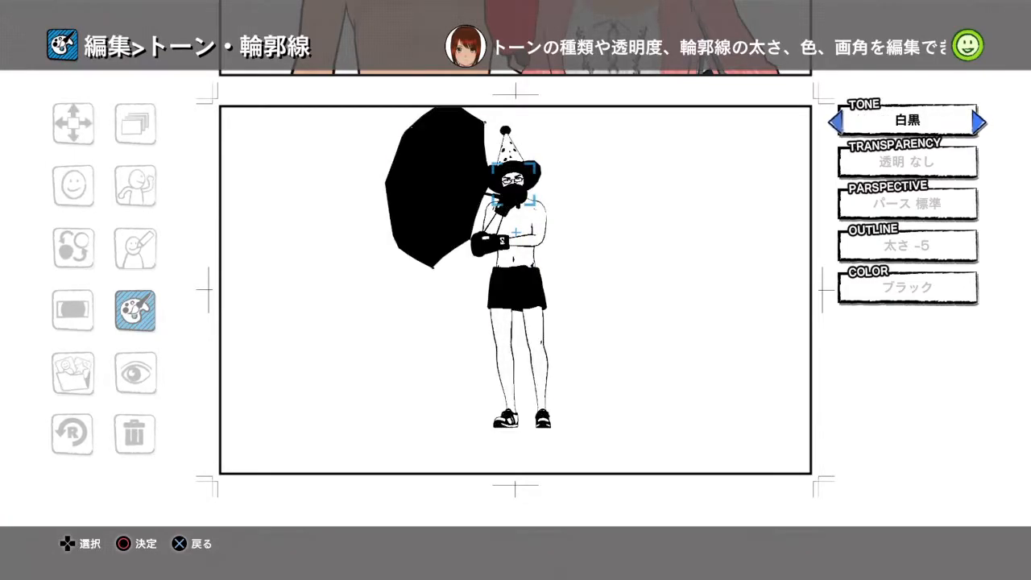
pyautogui.press('Left')
pyautogui.press('Left')
pyautogui.press('Right')
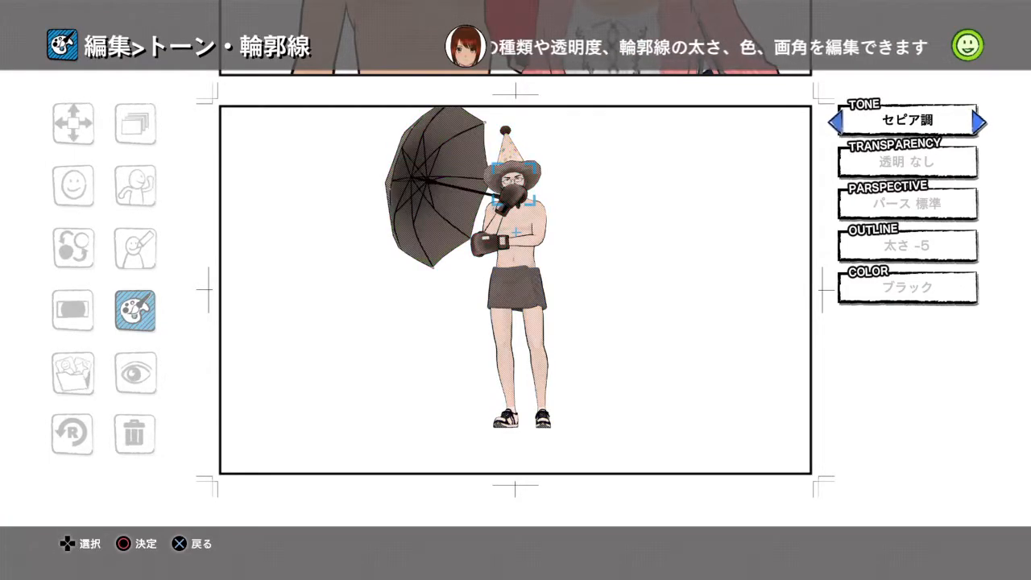
# - Set the boxer's transparency to 透明
pyautogui.press('Down')
pyautogui.press('Right')
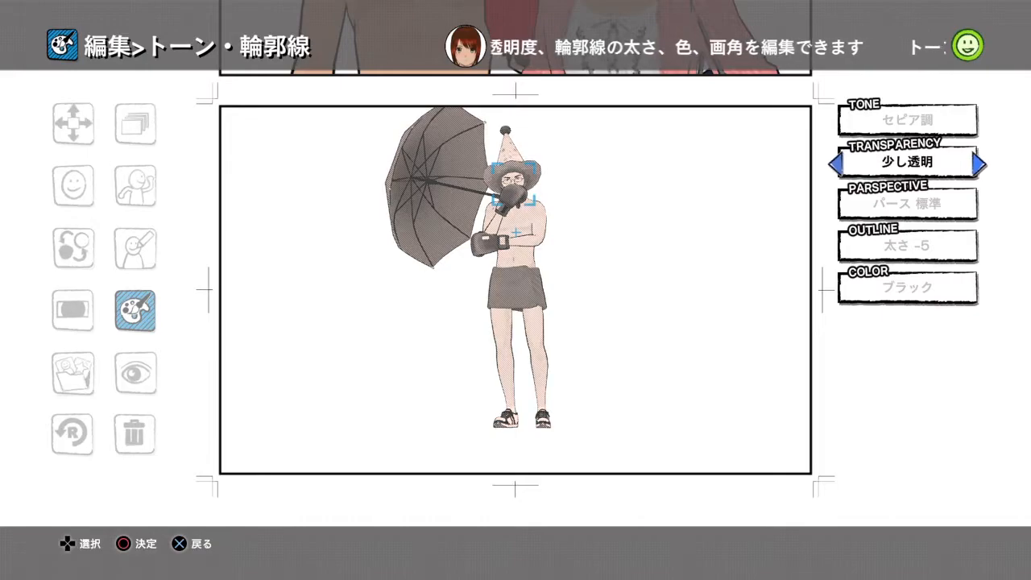
pyautogui.press('Right')
pyautogui.press('Right')
pyautogui.press('Left')
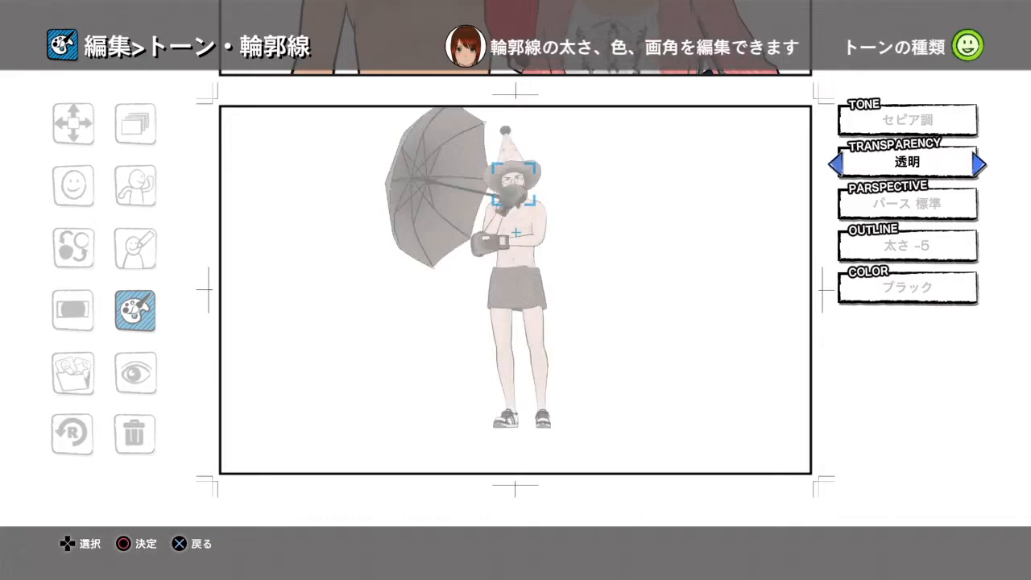
# - Set the boxer's perspective to very strong (パース 非常に強め)
pyautogui.press('Down')
pyautogui.press('Right')
pyautogui.press('Right')
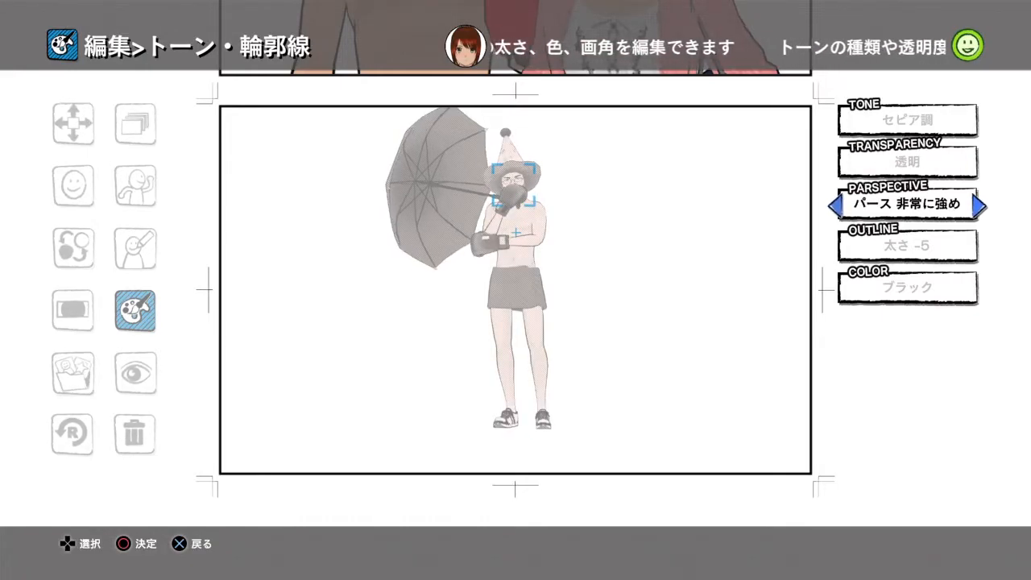
pyautogui.press('Left')
pyautogui.press('Left')
pyautogui.press('Right')
pyautogui.press('Right')
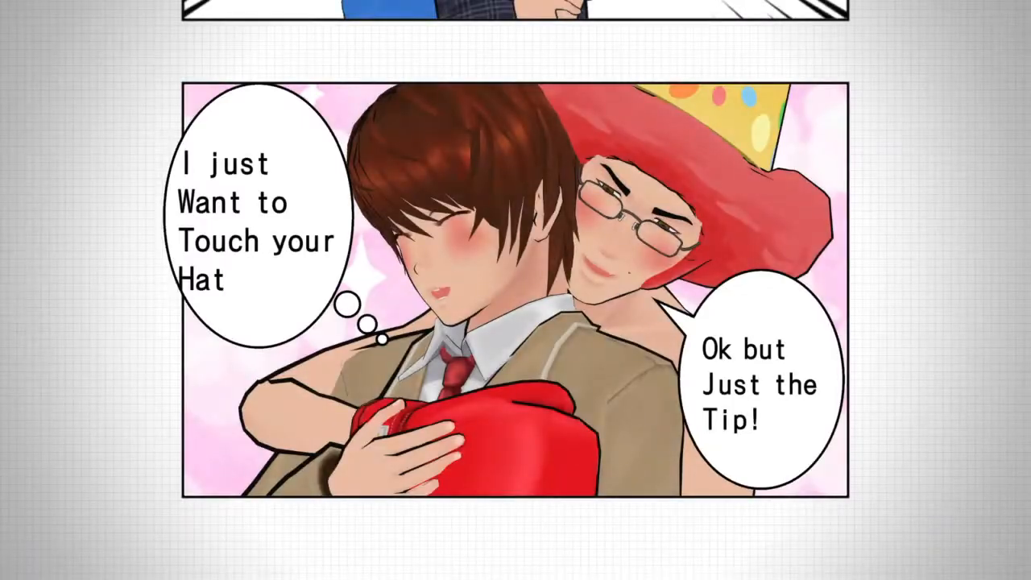
# - Read through the manga in the viewer, one panel at a time from panel 1 to panel 10
pyautogui.scroll(10, 515, 291)
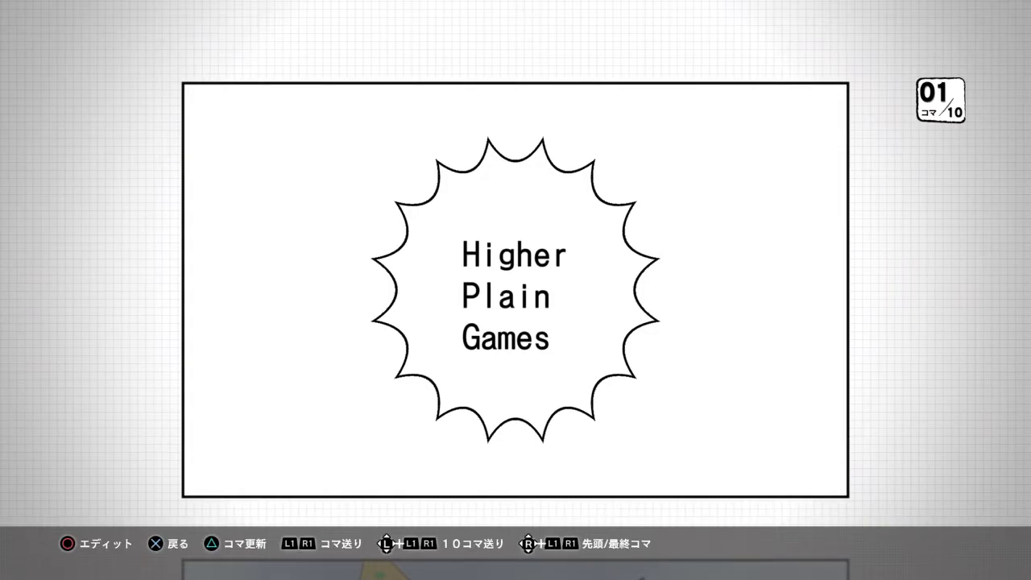
pyautogui.scroll(-1, 516, 290)
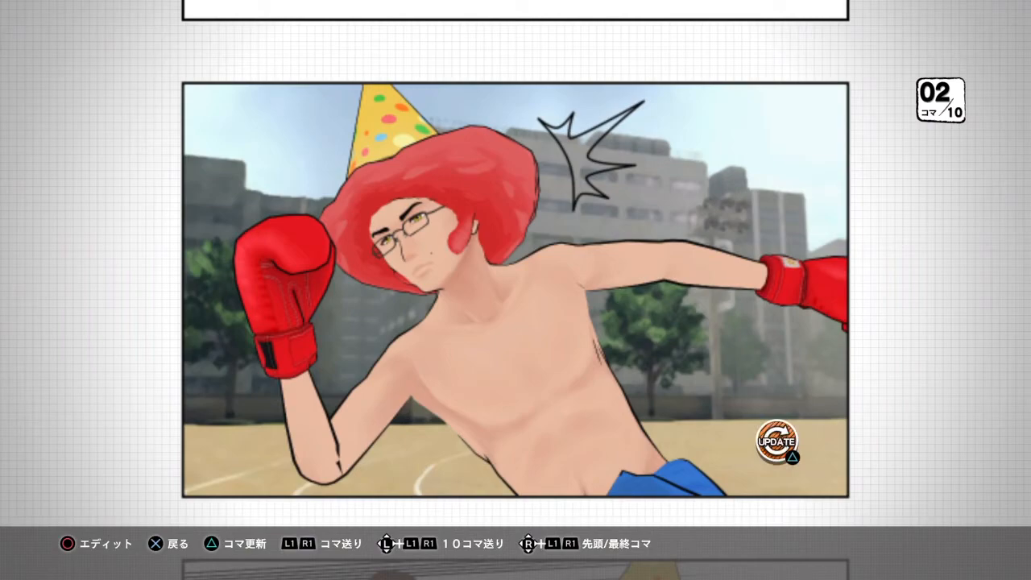
pyautogui.scroll(-1, 515, 290)
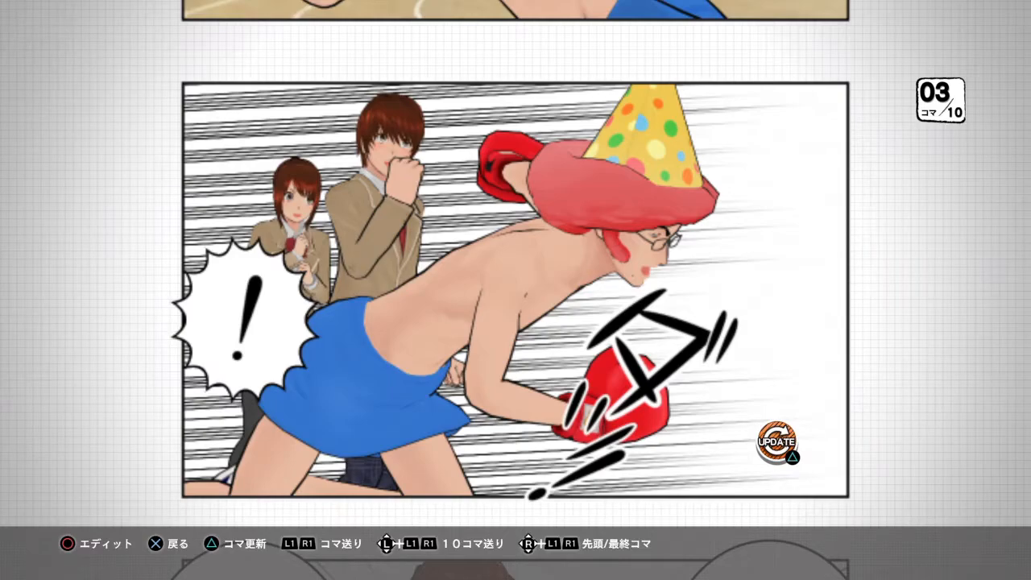
pyautogui.scroll(-1, 516, 291)
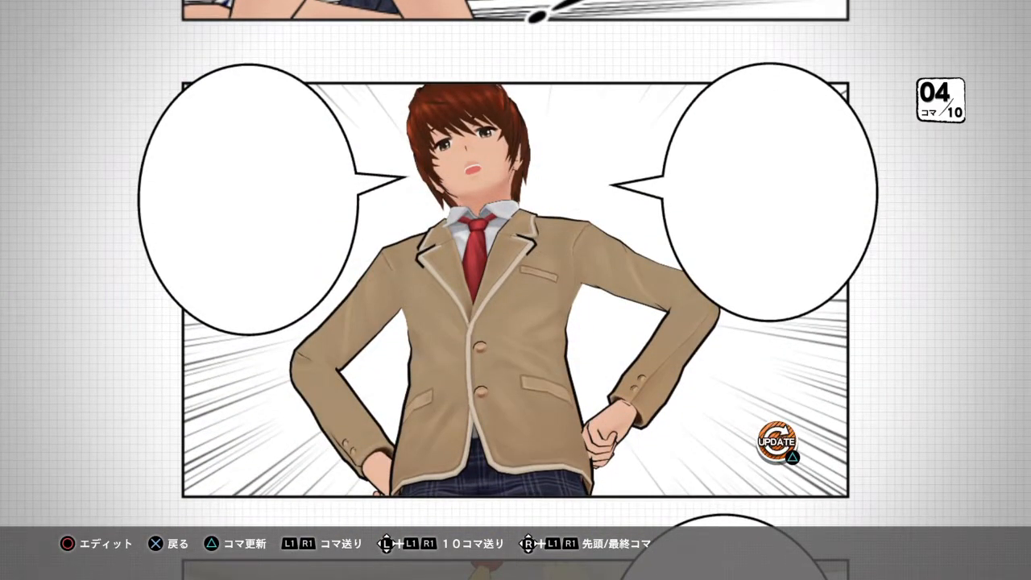
pyautogui.scroll(-1, 516, 290)
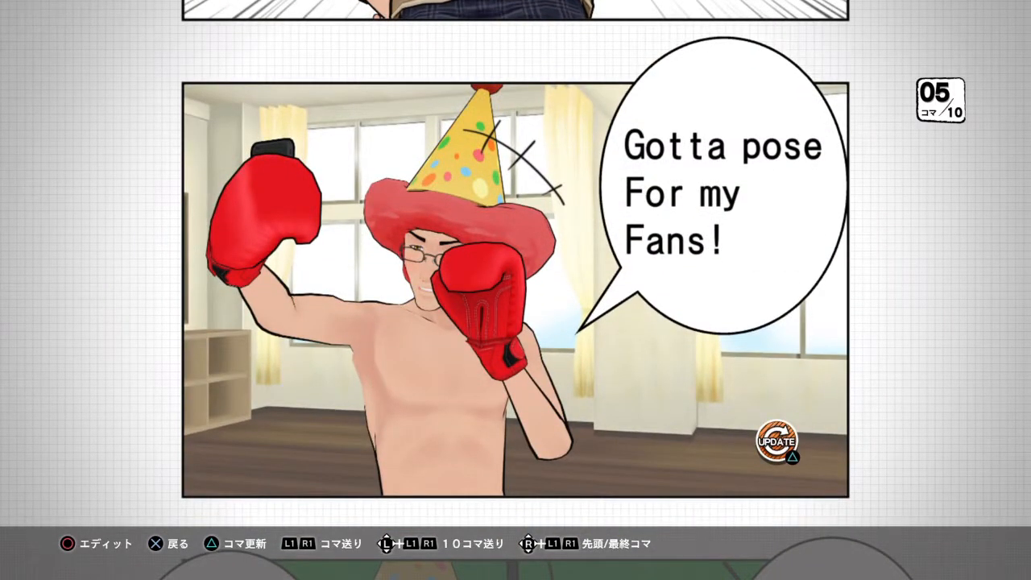
pyautogui.scroll(-1, 515, 290)
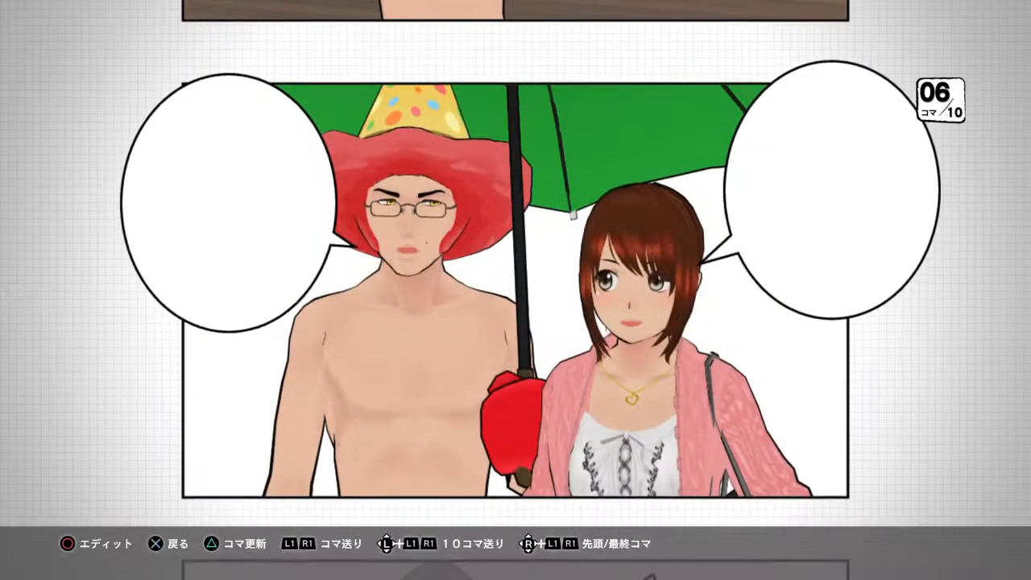
pyautogui.scroll(-1, 516, 290)
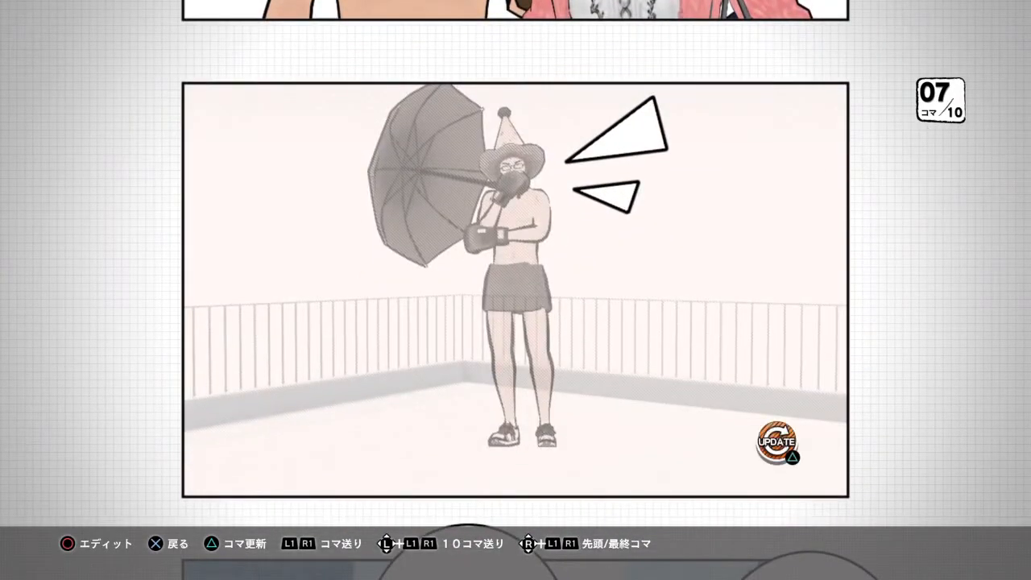
pyautogui.scroll(-1, 515, 290)
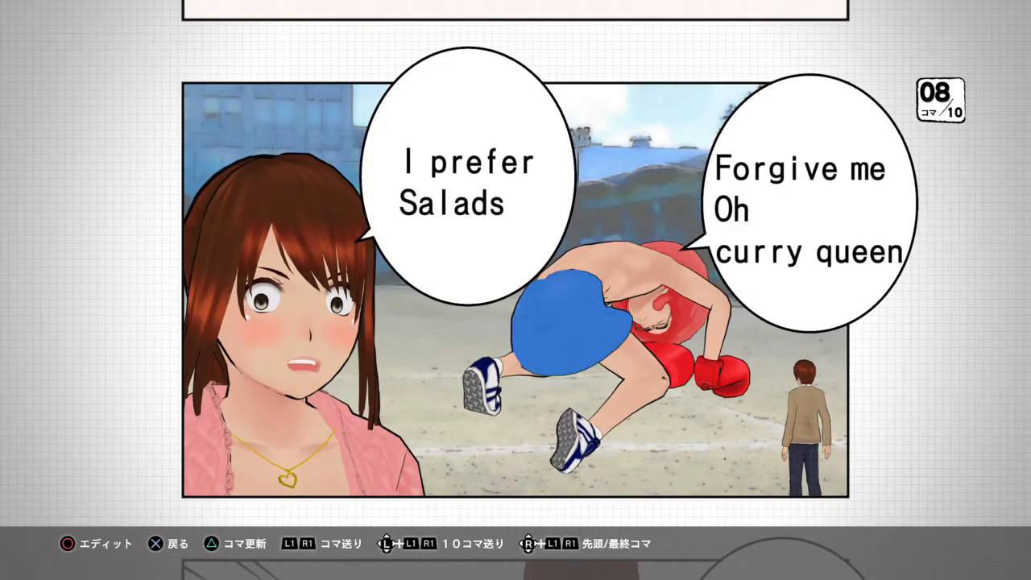
pyautogui.scroll(-1, 516, 290)
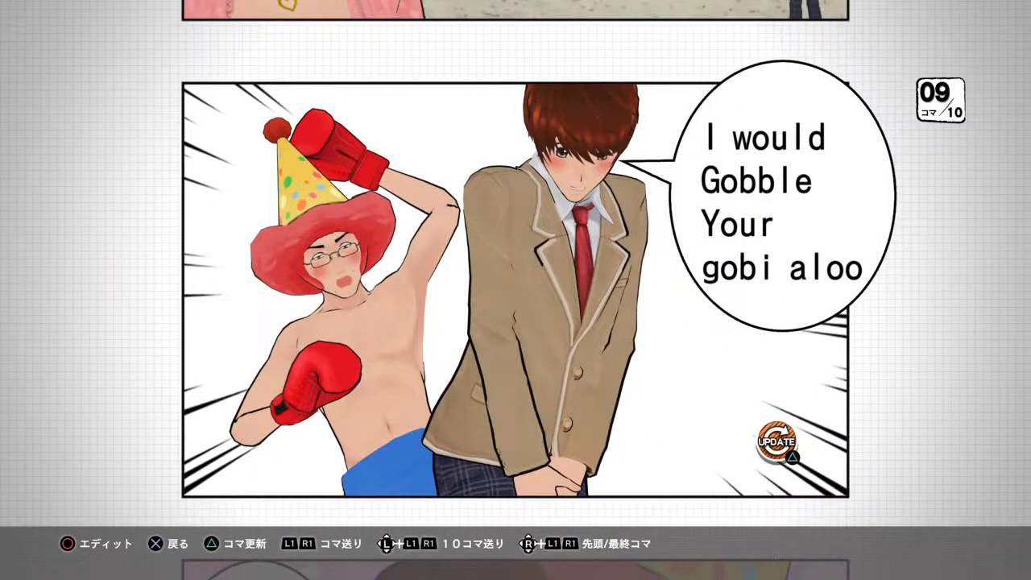
pyautogui.scroll(-1, 516, 290)
# - Look over the panels in the multi-panel overview back to panel 2, and return to the manga menu
pyautogui.press('Escape')
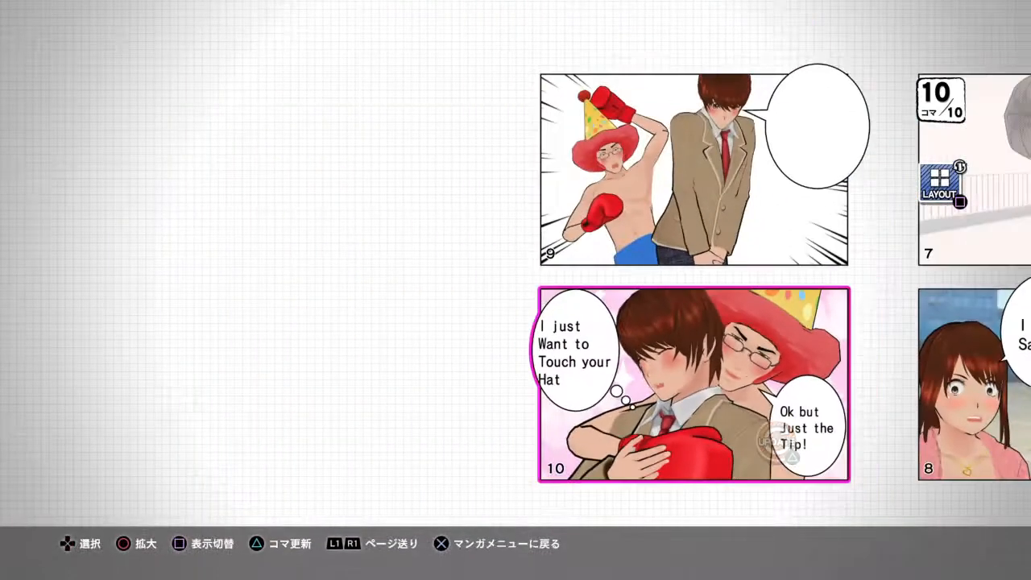
pyautogui.press('Right')
pyautogui.press('Right')
pyautogui.press('Right')
pyautogui.press('Right')
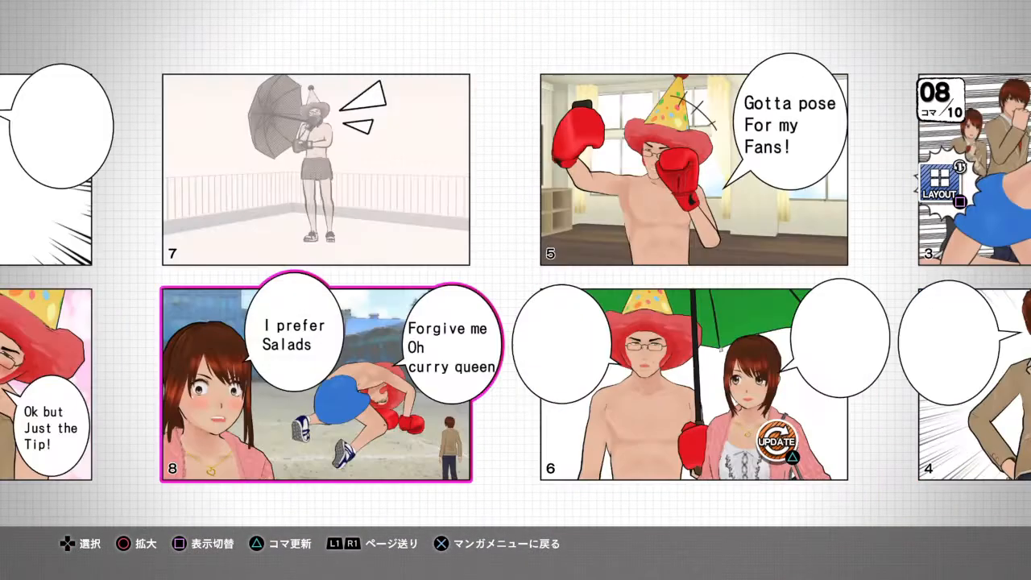
pyautogui.press('Escape')
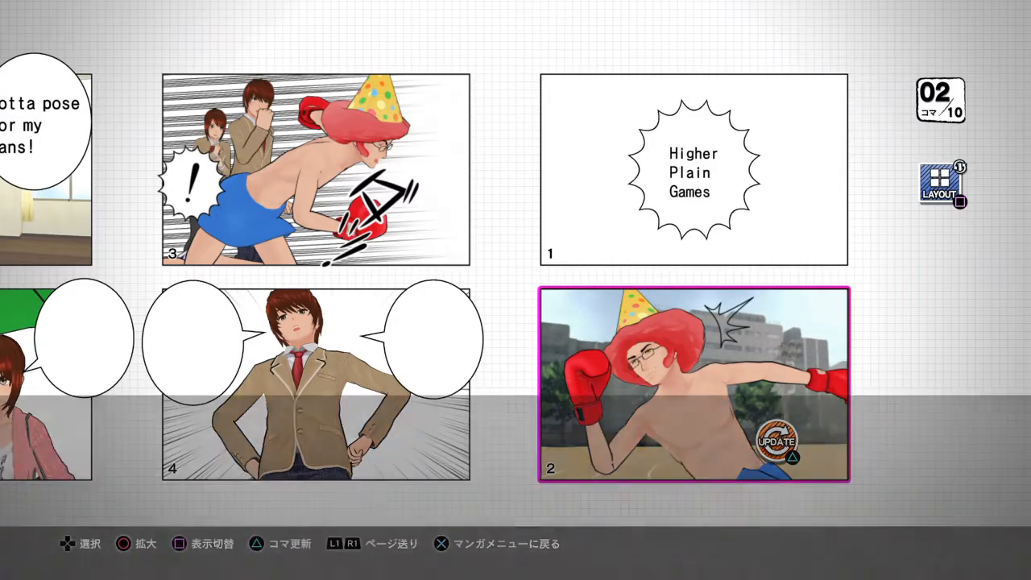
pyautogui.press('Return')
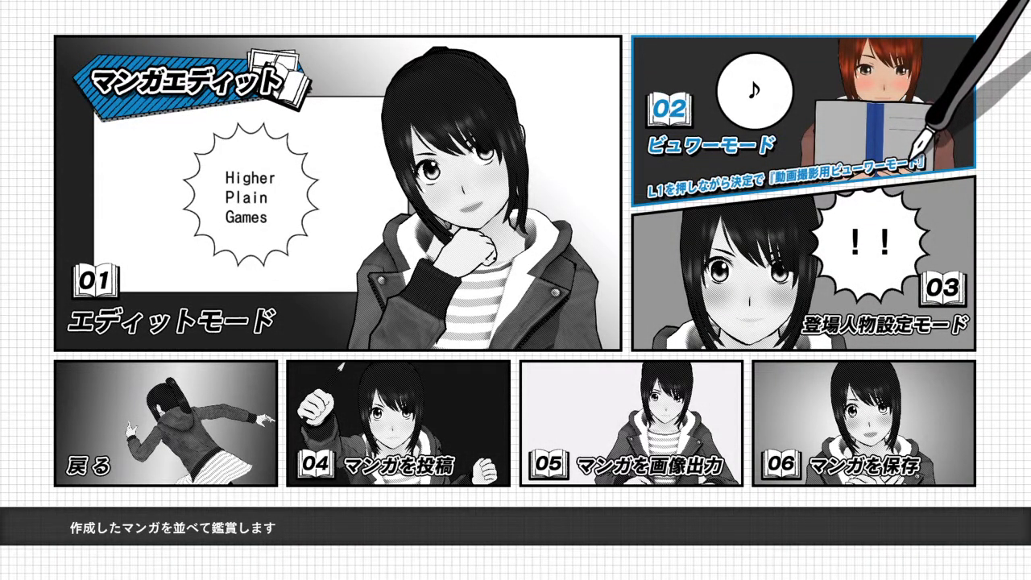
# - Enter edit mode (エディットモード) and go through the panels from panel 2 to panel 10
pyautogui.press('Left')
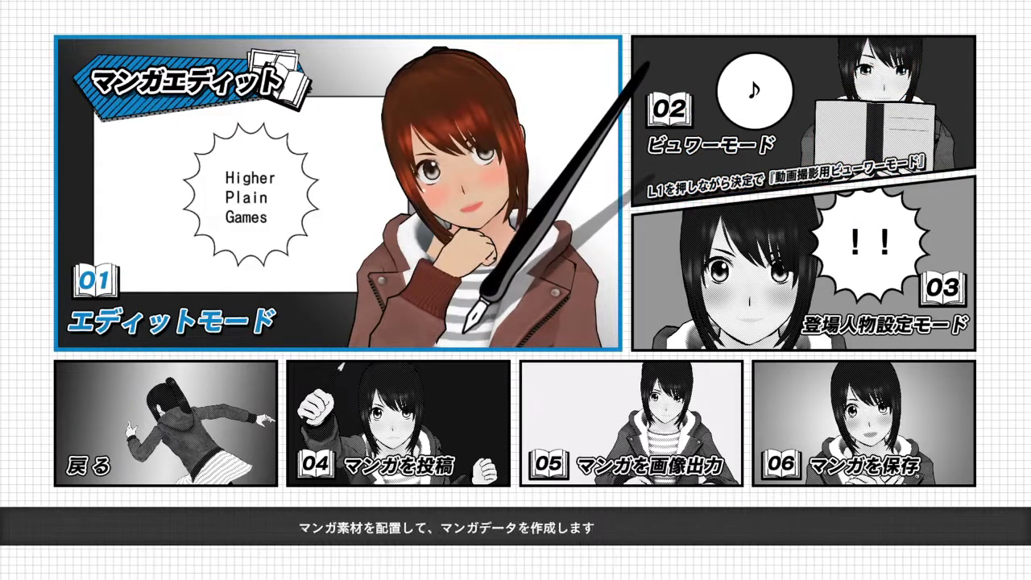
pyautogui.press('Return')
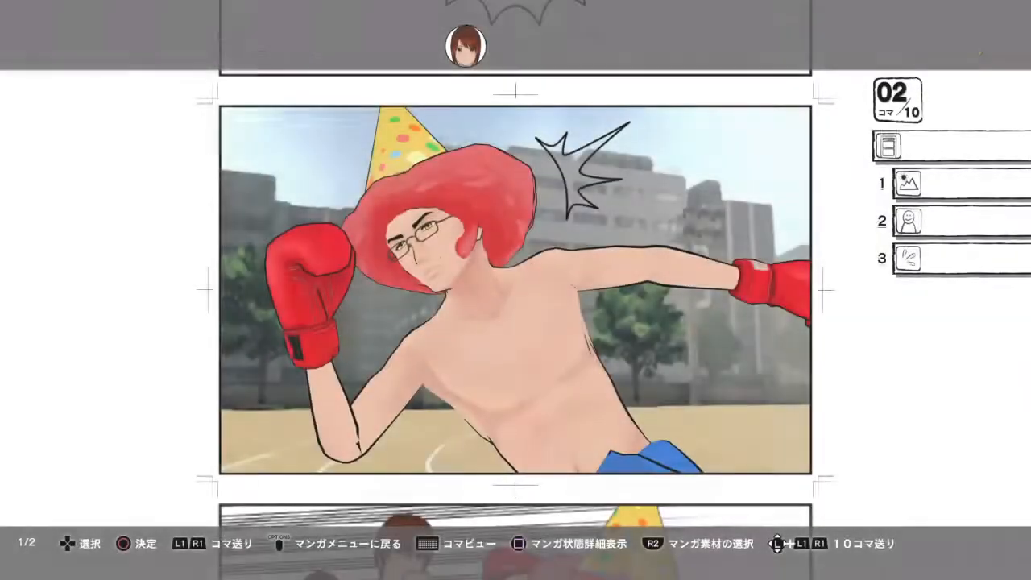
pyautogui.press('Down')
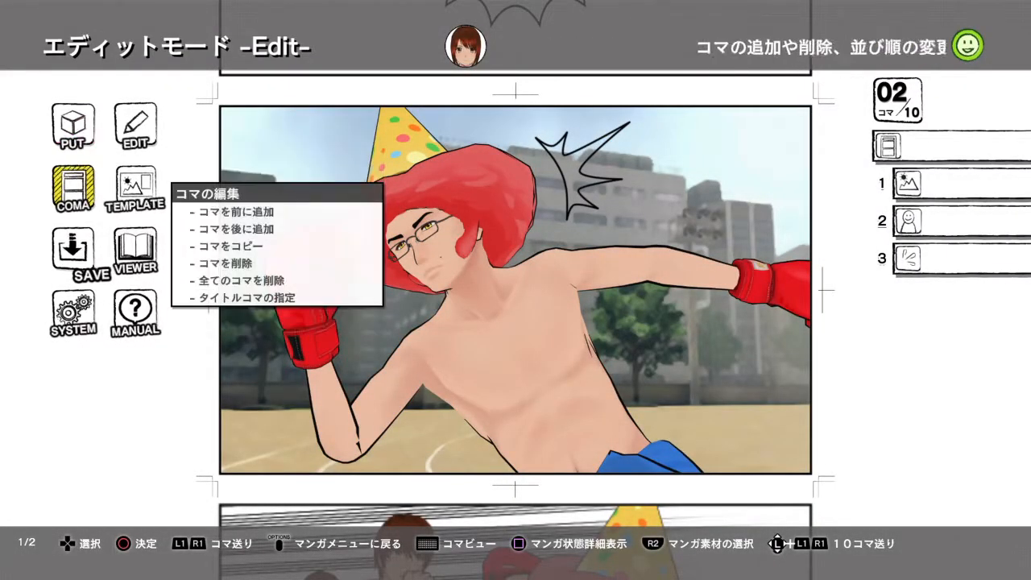
pyautogui.press('pagedown')
pyautogui.press('pagedown')
pyautogui.press('pagedown')
pyautogui.press('pagedown')
pyautogui.press('pagedown')
pyautogui.press('pagedown')
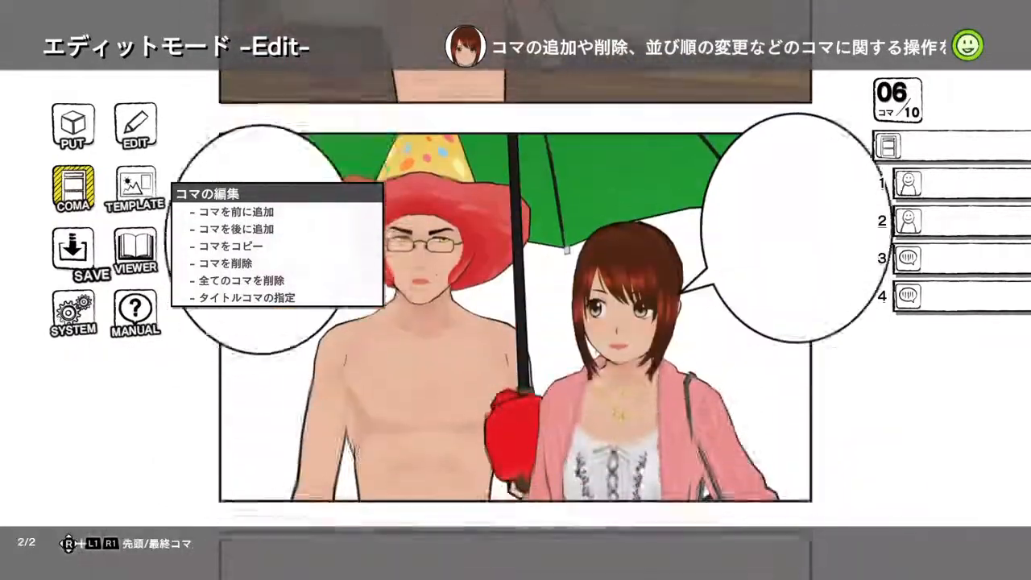
pyautogui.press('pagedown')
pyautogui.press('pagedown')
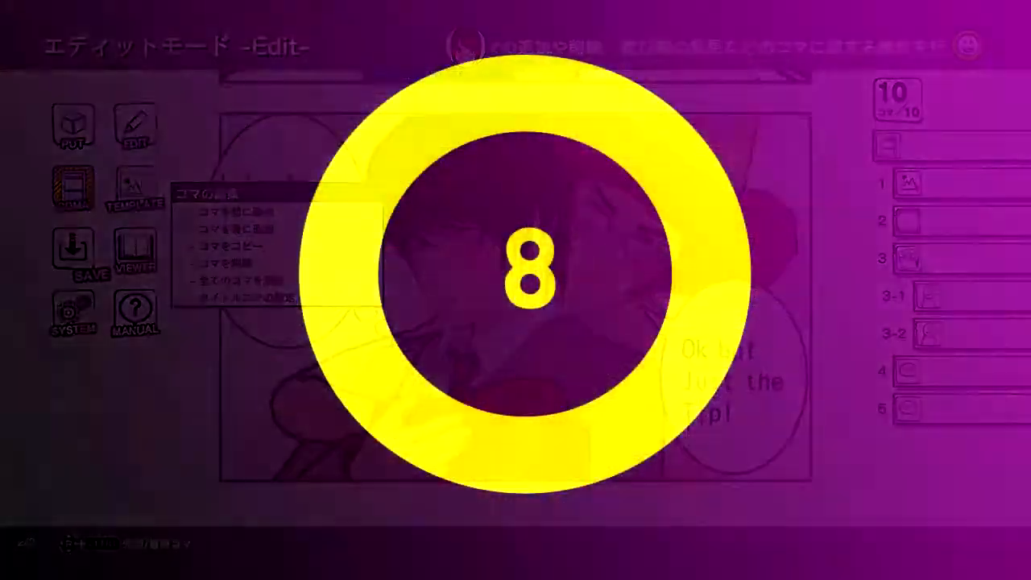